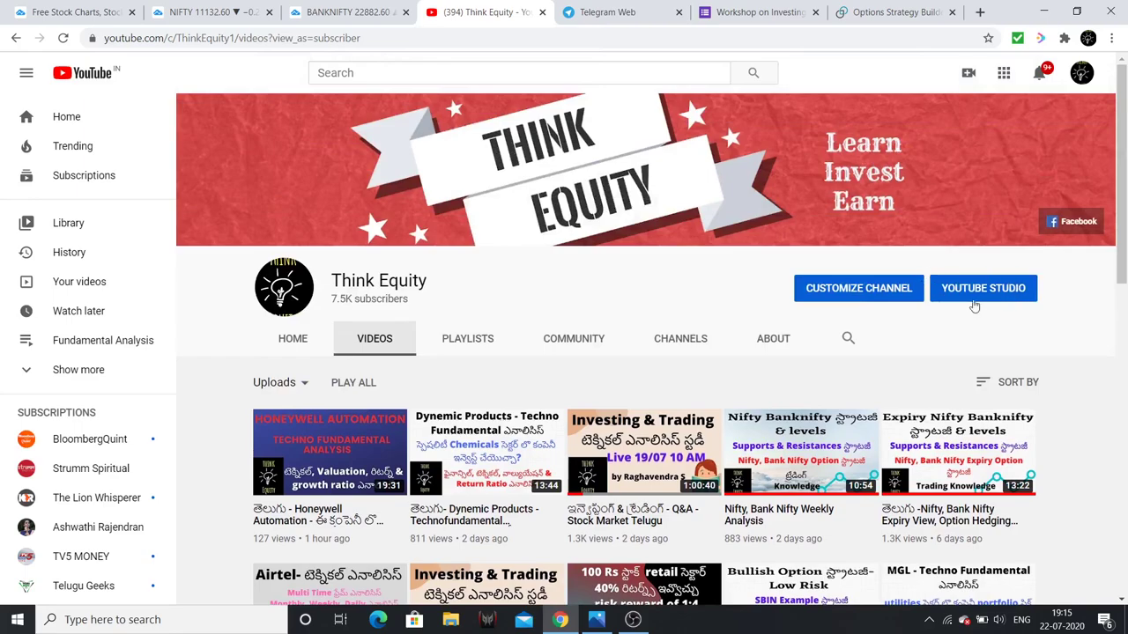
Look through the uploaded videos on the Think Equity channel
scroll(1048, 390, down, 3)
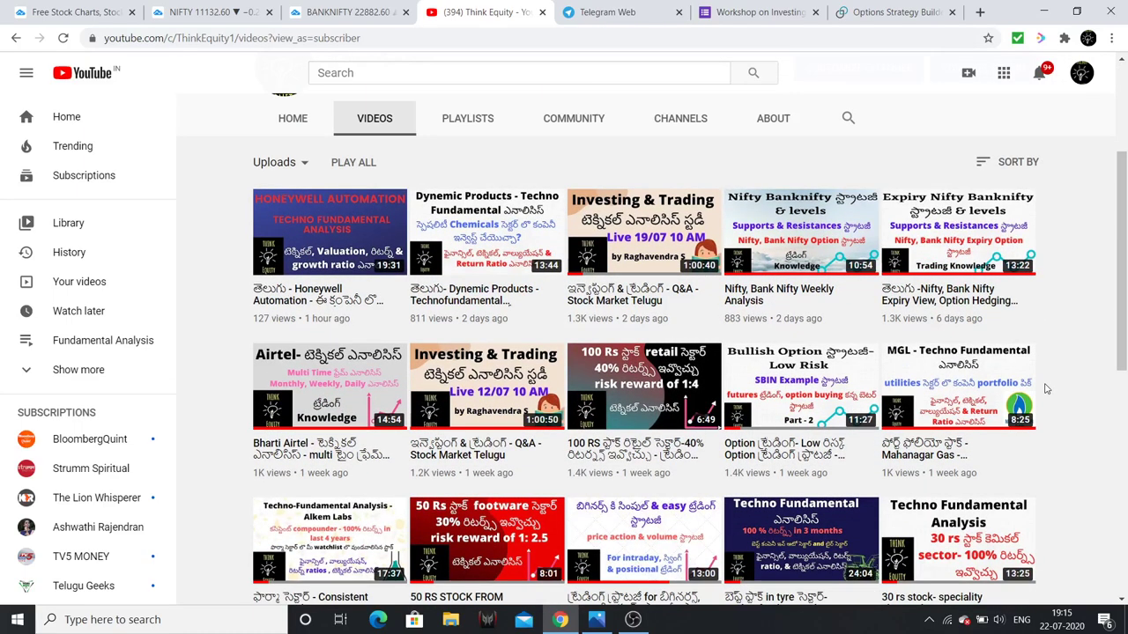
scroll(1112, 394, down, 3)
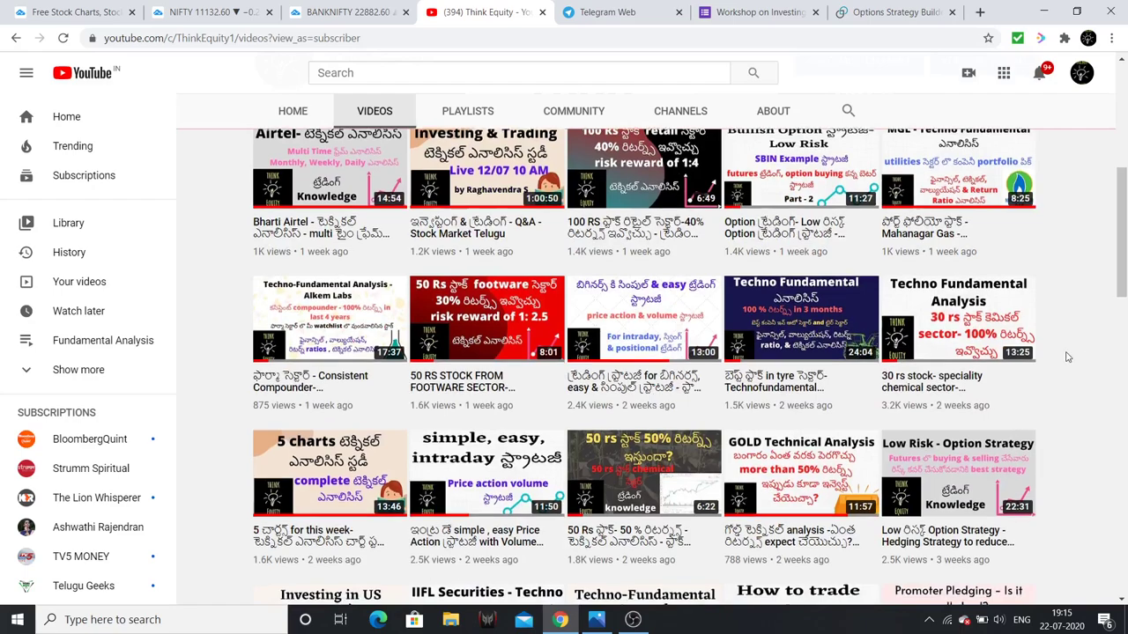
scroll(1070, 353, down, 3)
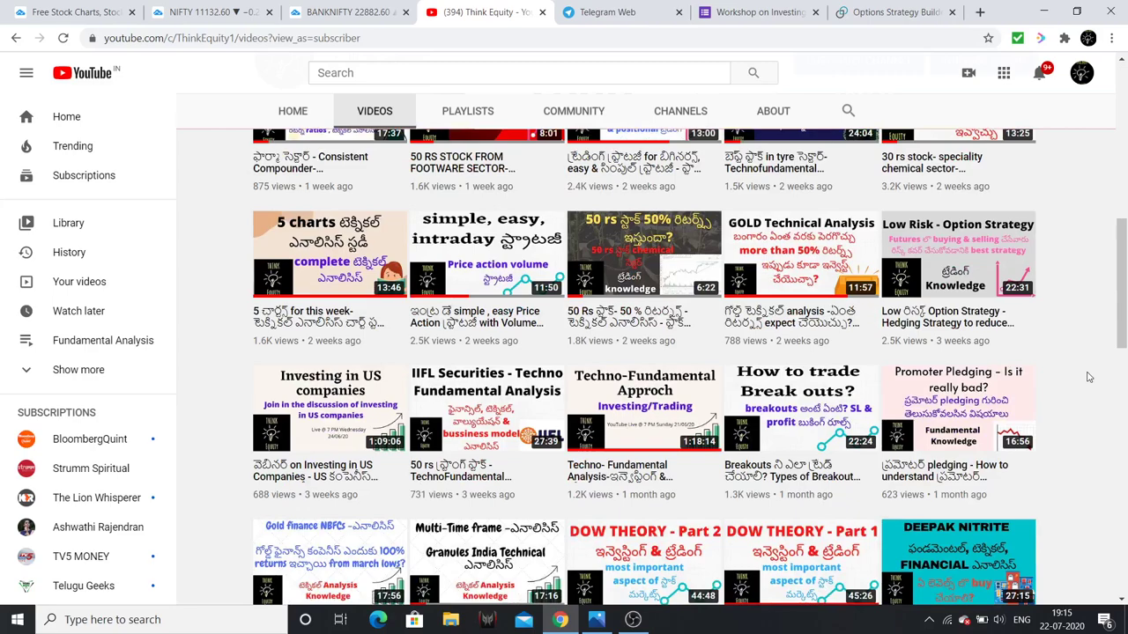
scroll(1061, 392, down, 3)
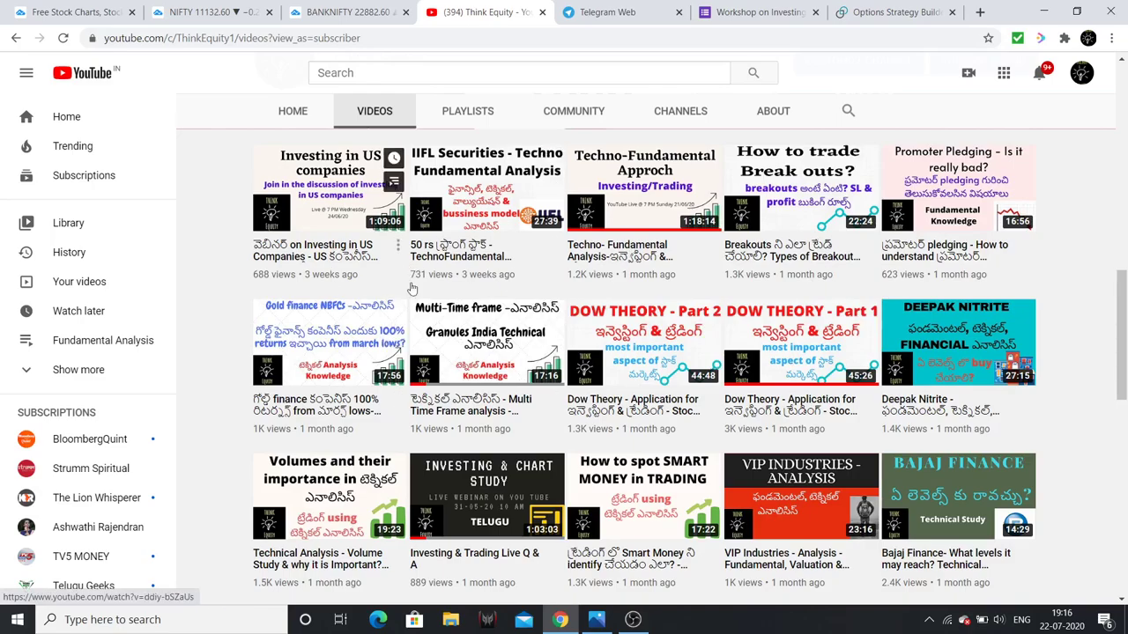
scroll(1002, 449, up, 10)
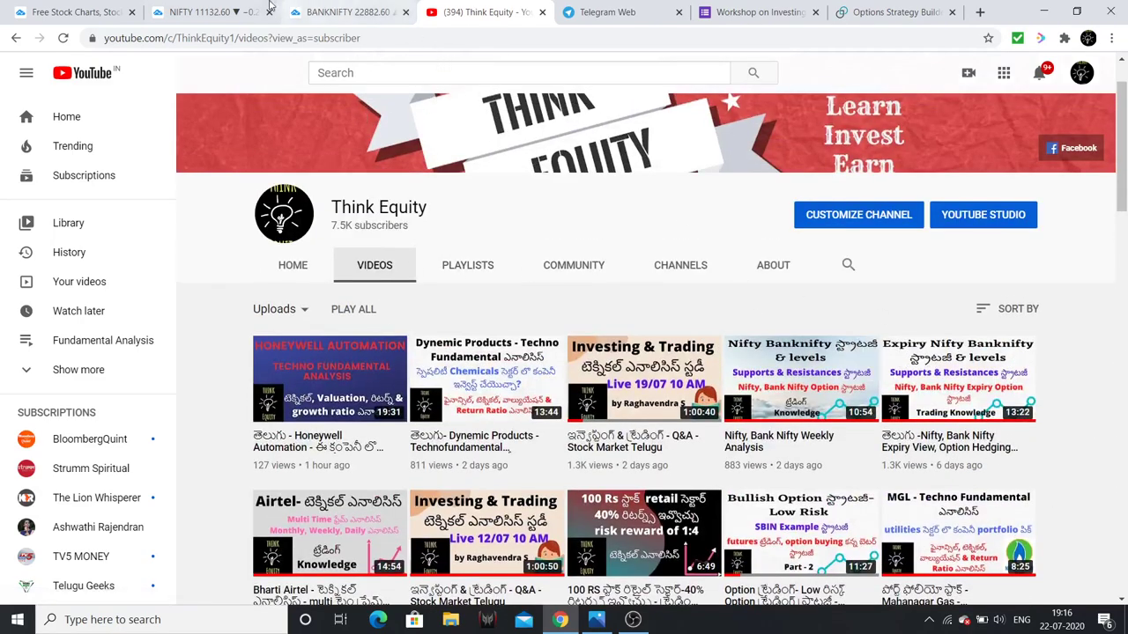
Check the shared BANK NIFTY chart in Telegram, and set the TradingView BANKNIFTY chart's interval to 75 minutes
click(617, 13)
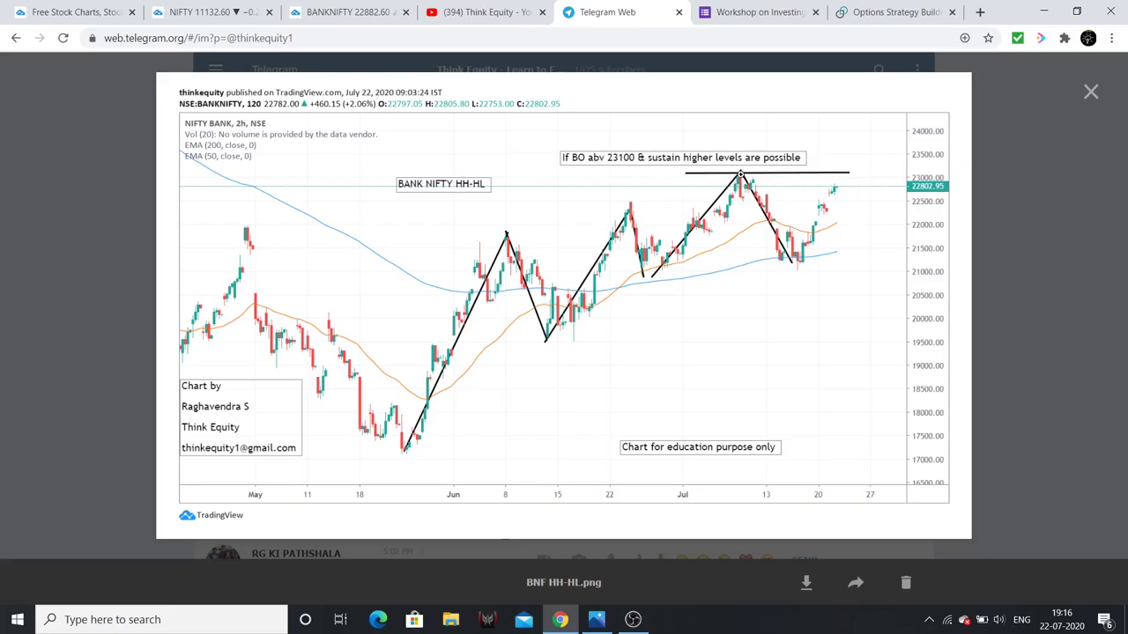
click(361, 11)
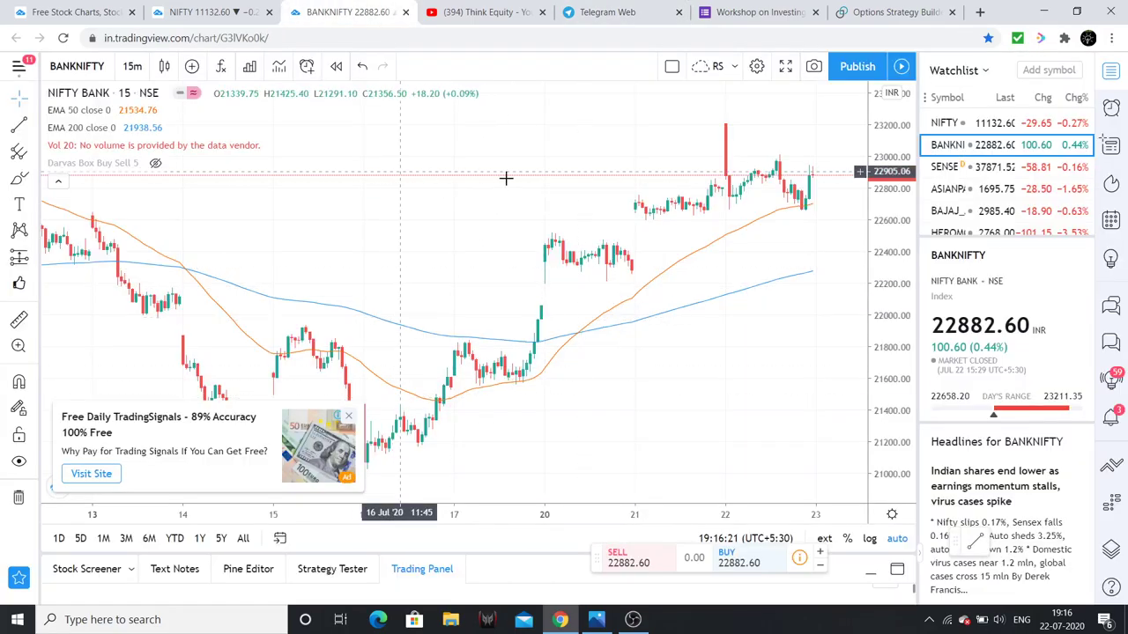
key(alt+t)
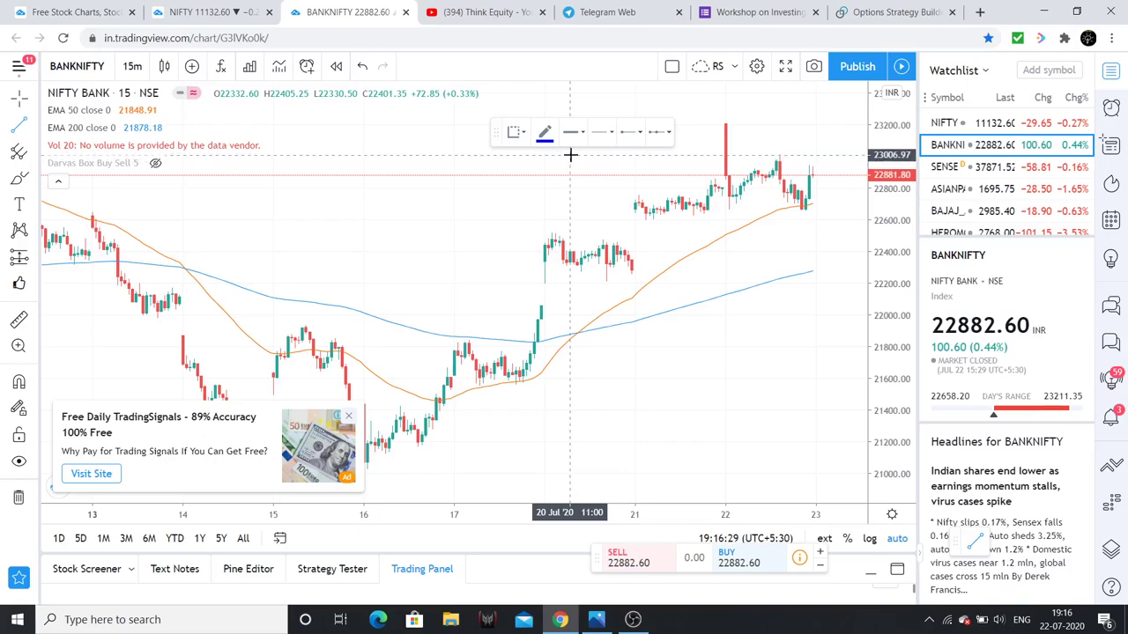
text(7)
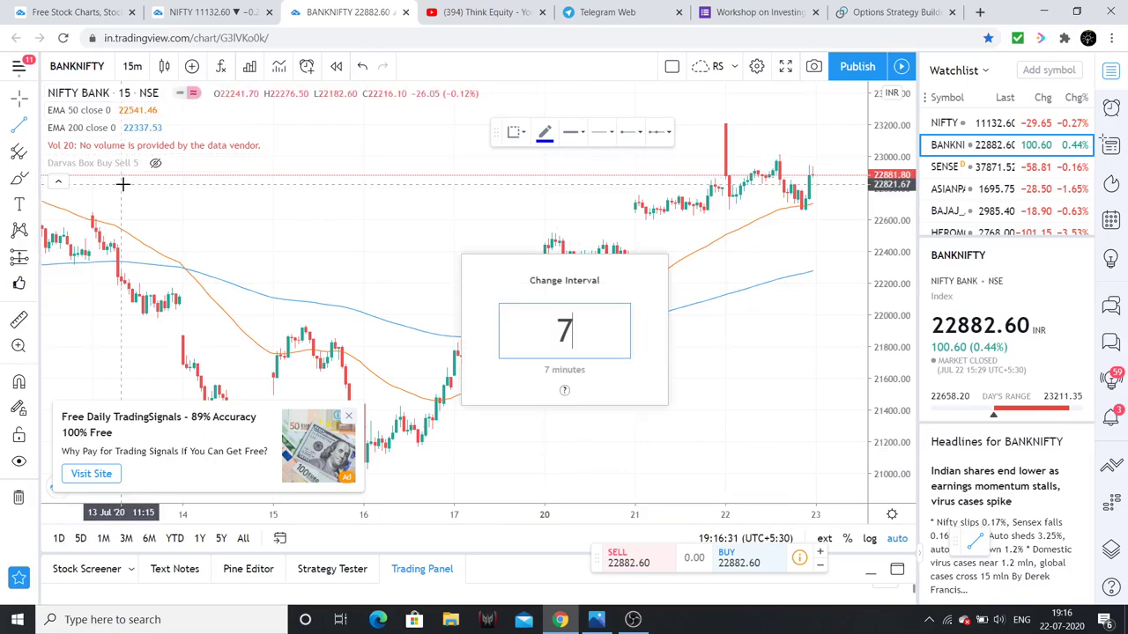
text(5)
key(Return)
Check the timeframe of the shared Telegram chart and set the TradingView BANKNIFTY chart to the same 2-hour interval
click(596, 13)
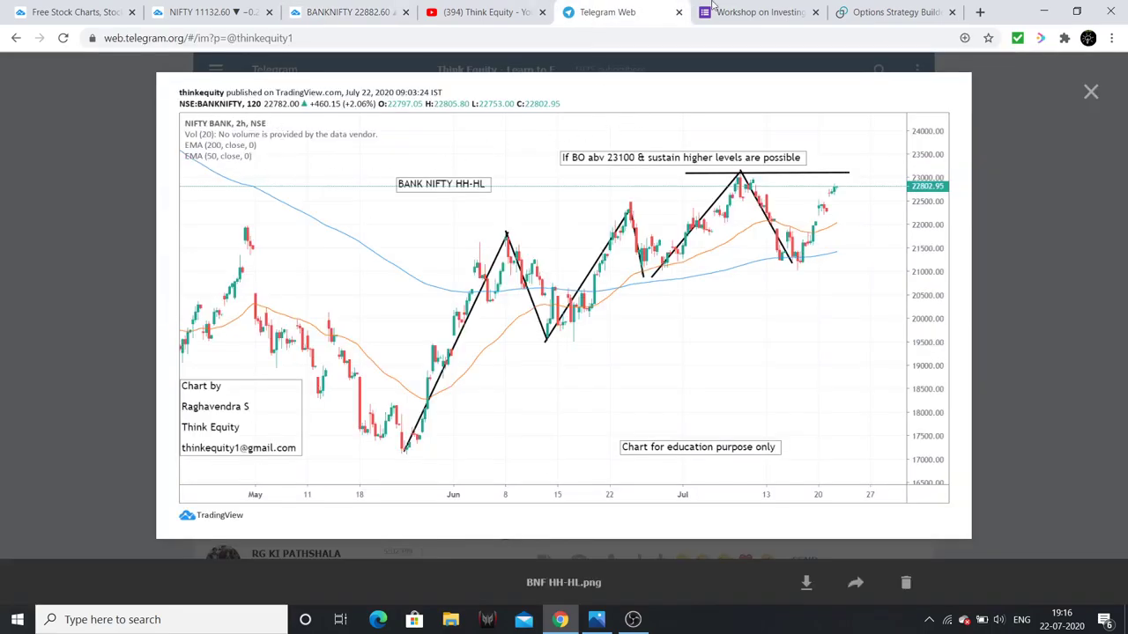
click(247, 11)
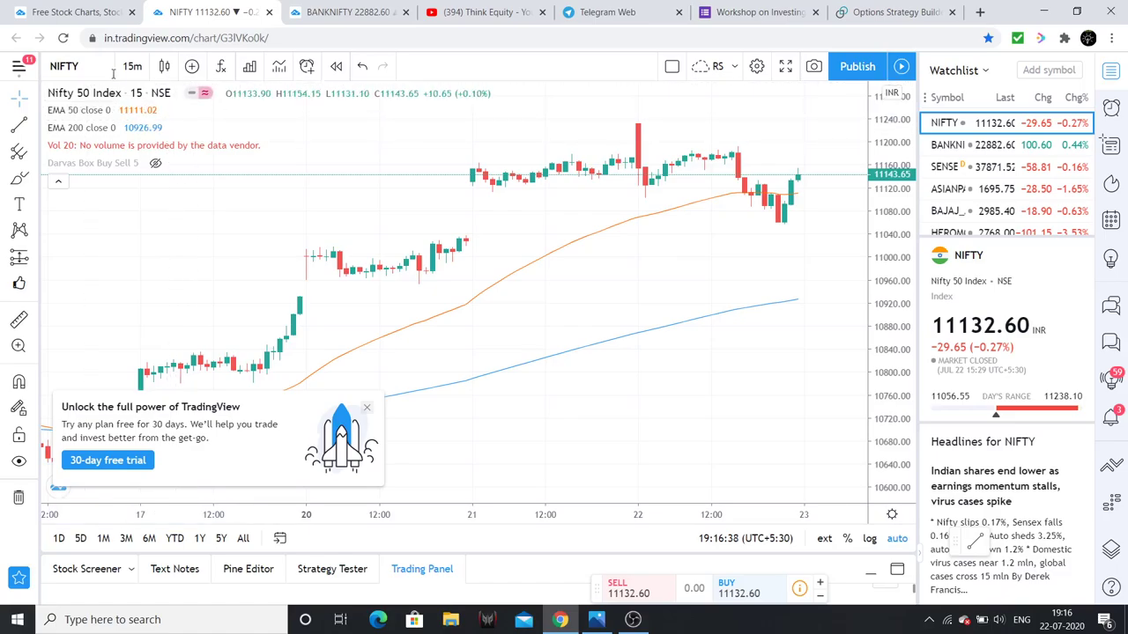
click(321, 11)
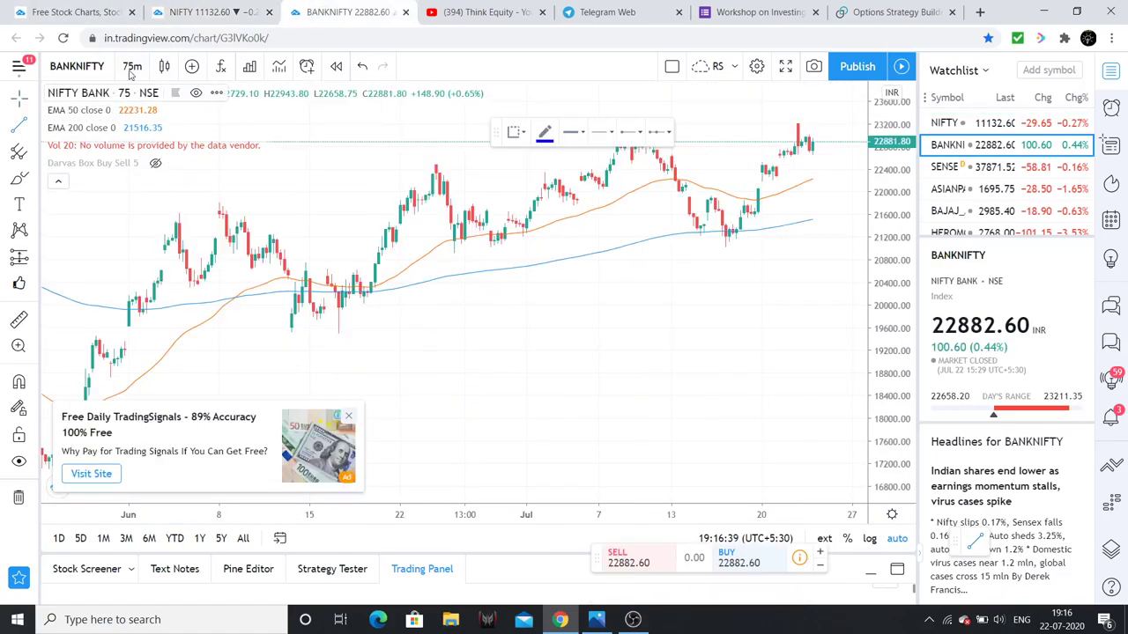
click(132, 71)
click(146, 305)
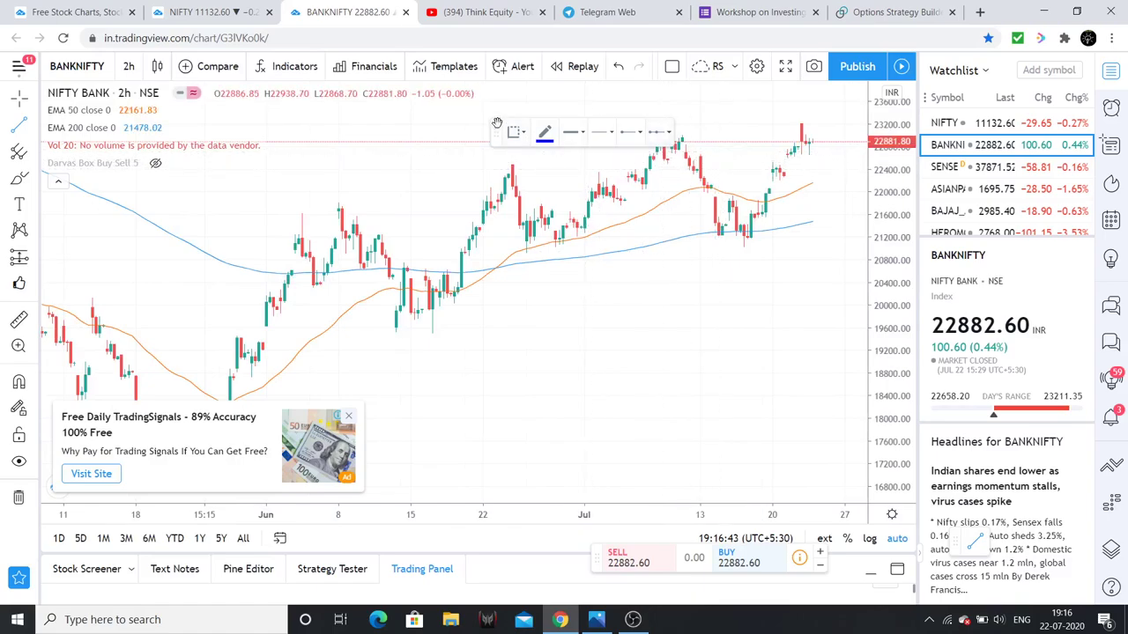
drag(771, 129, 636, 139)
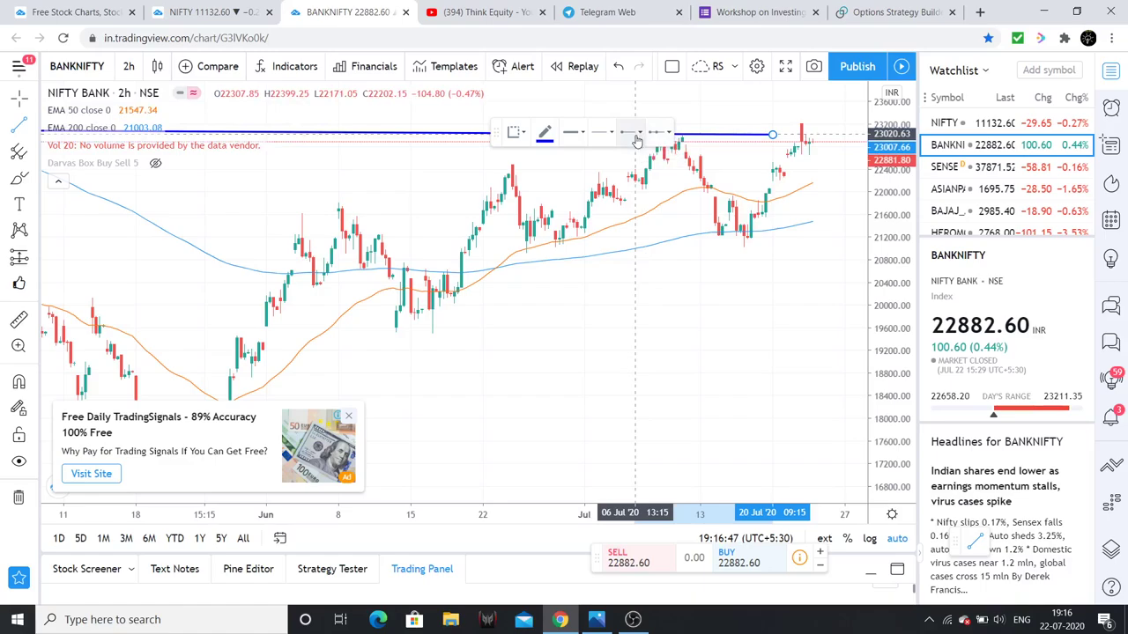
mouse_move(636, 141)
mouse_down()
mouse_move(755, 174)
mouse_move(785, 216)
mouse_up()
click(859, 132)
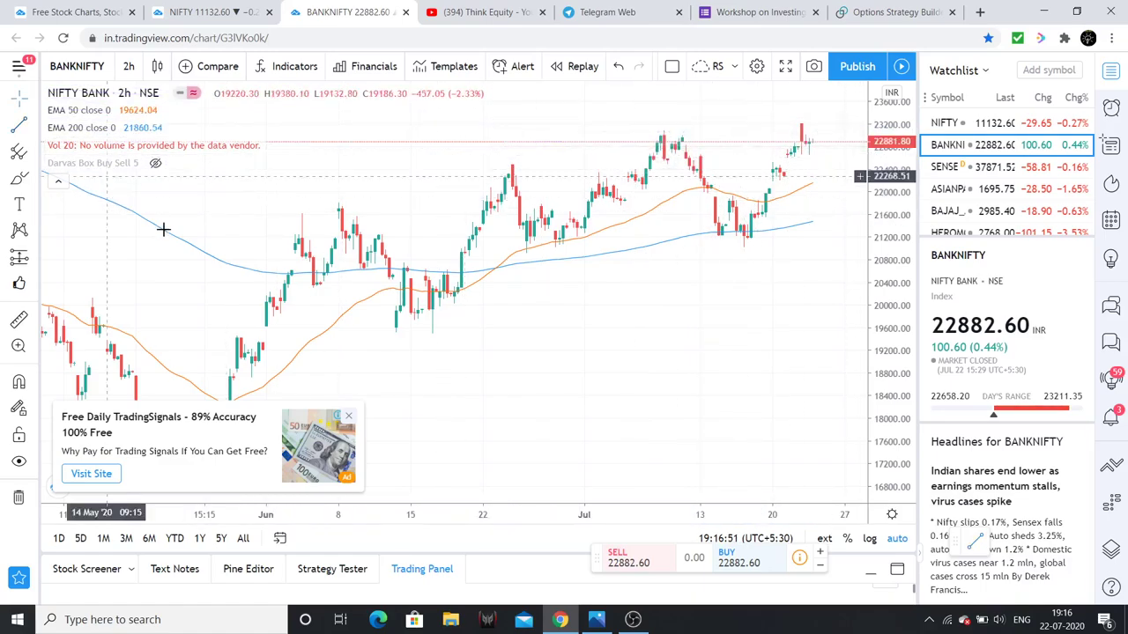
Draw a nearly horizontal resistance trend line at about 23,100 from 17 June to 3 July 2020, extended past the latest candles
drag(732, 335, 737, 395)
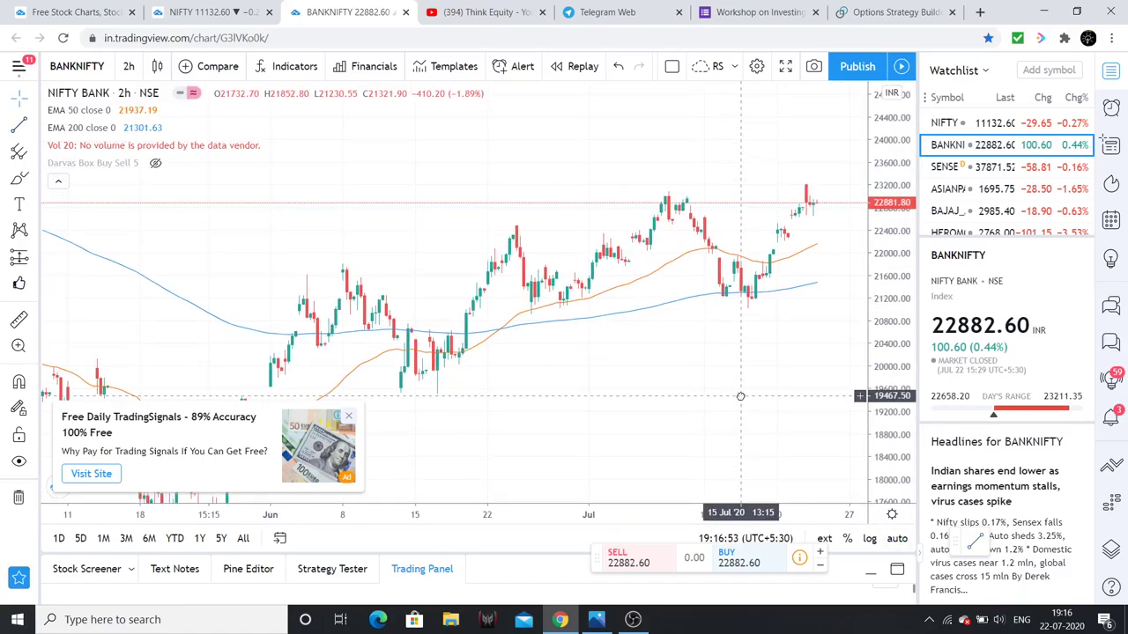
click(19, 124)
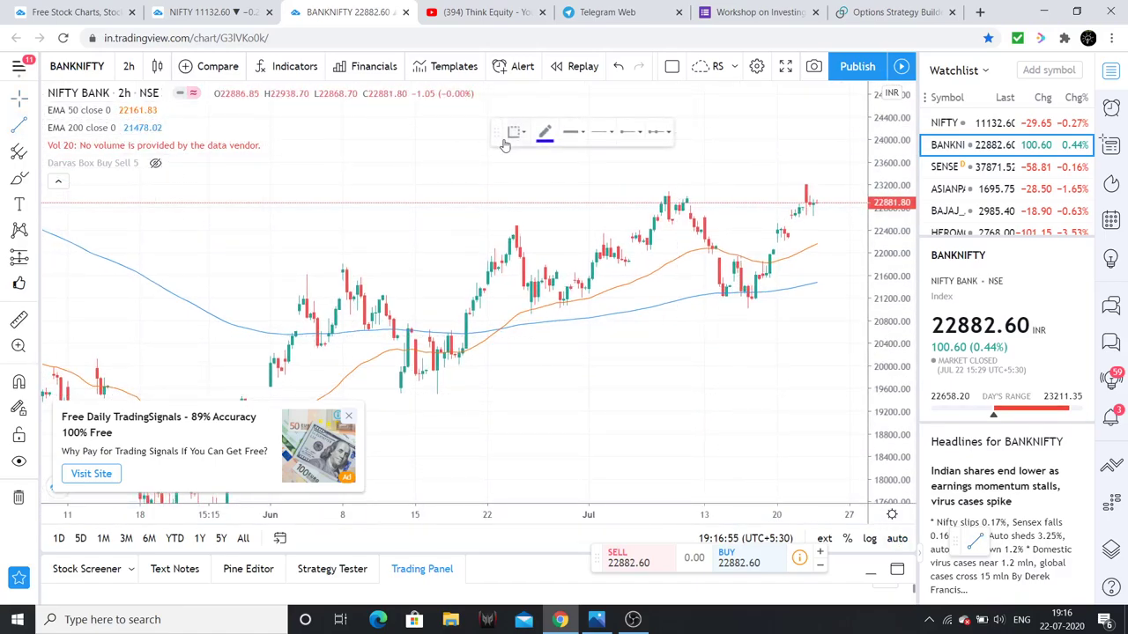
click(444, 190)
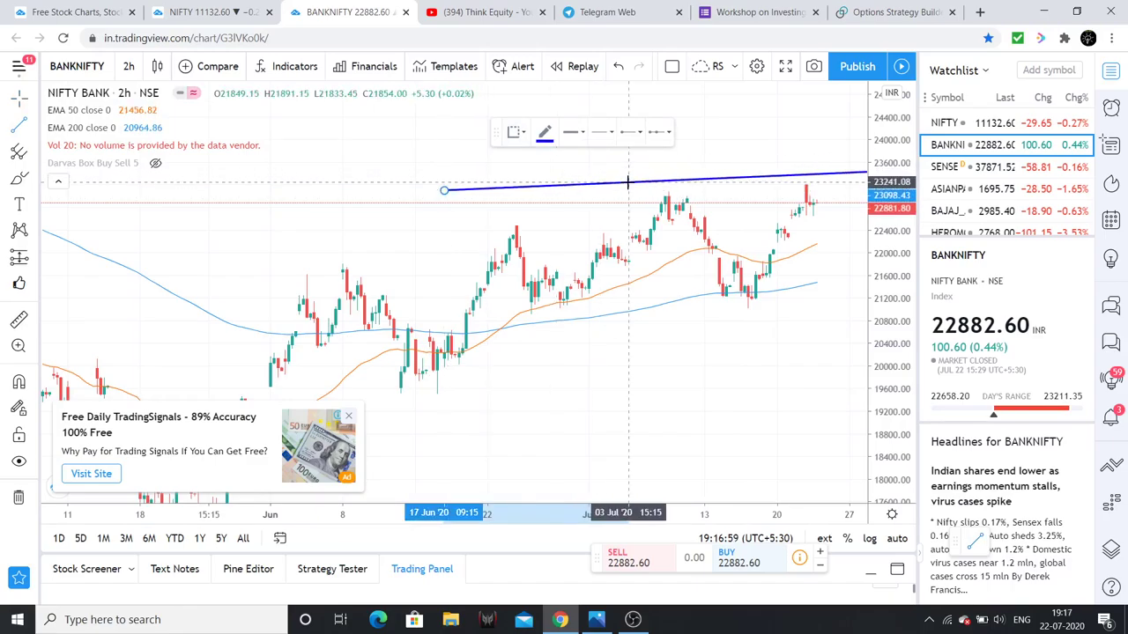
click(628, 190)
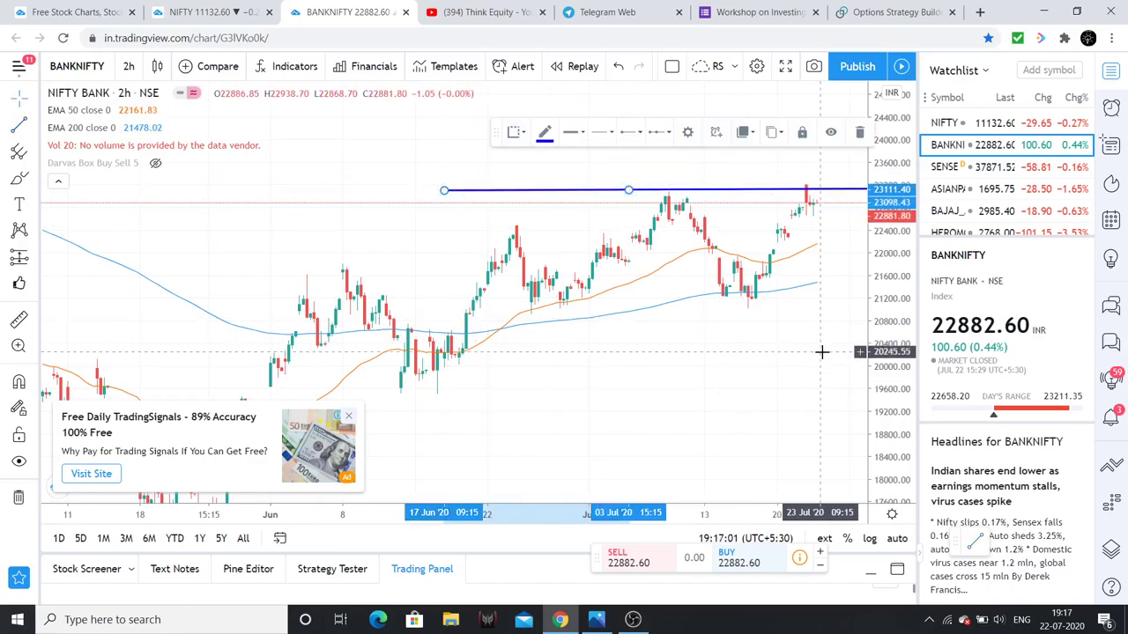
Close the ad covering the BANKNIFTY chart and hide the upgrade offer for now
drag(820, 353, 780, 345)
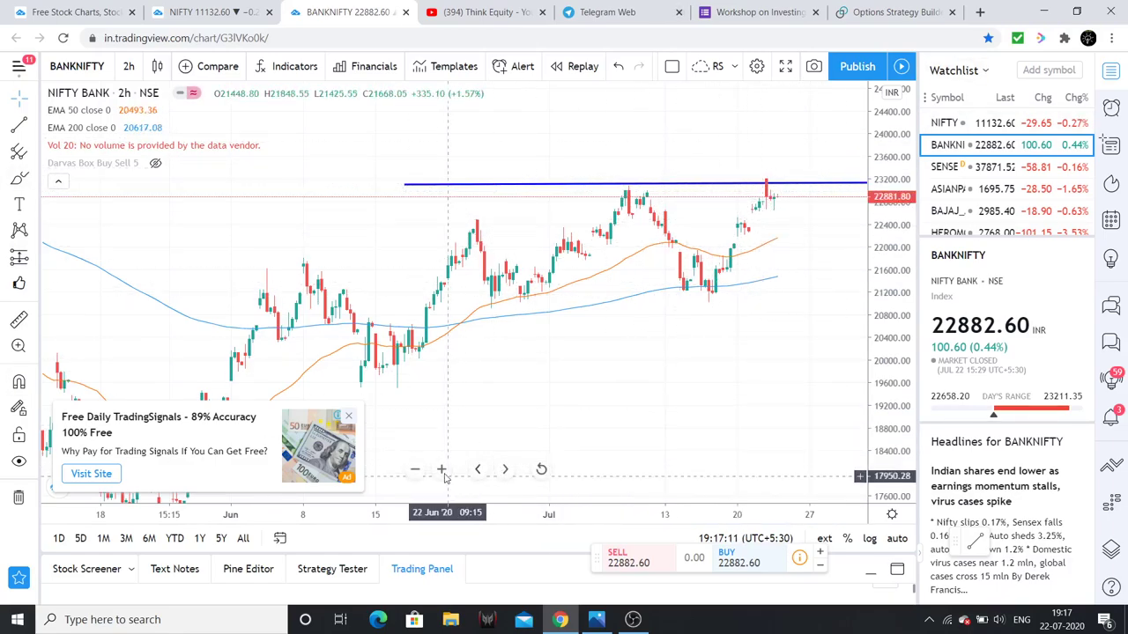
drag(444, 512, 378, 512)
click(348, 418)
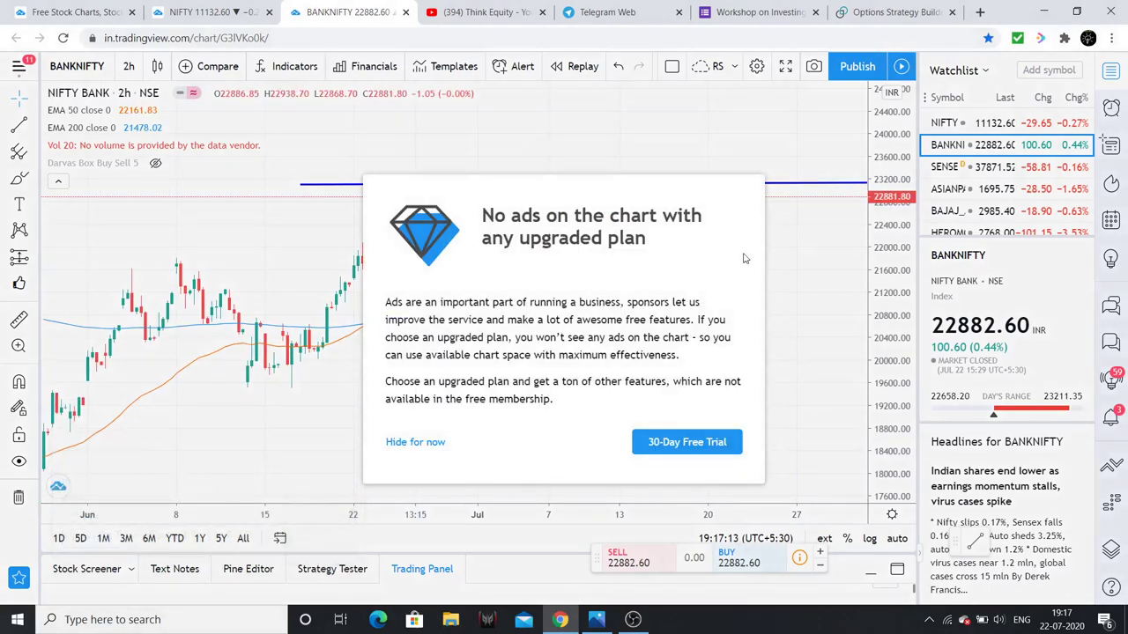
click(418, 443)
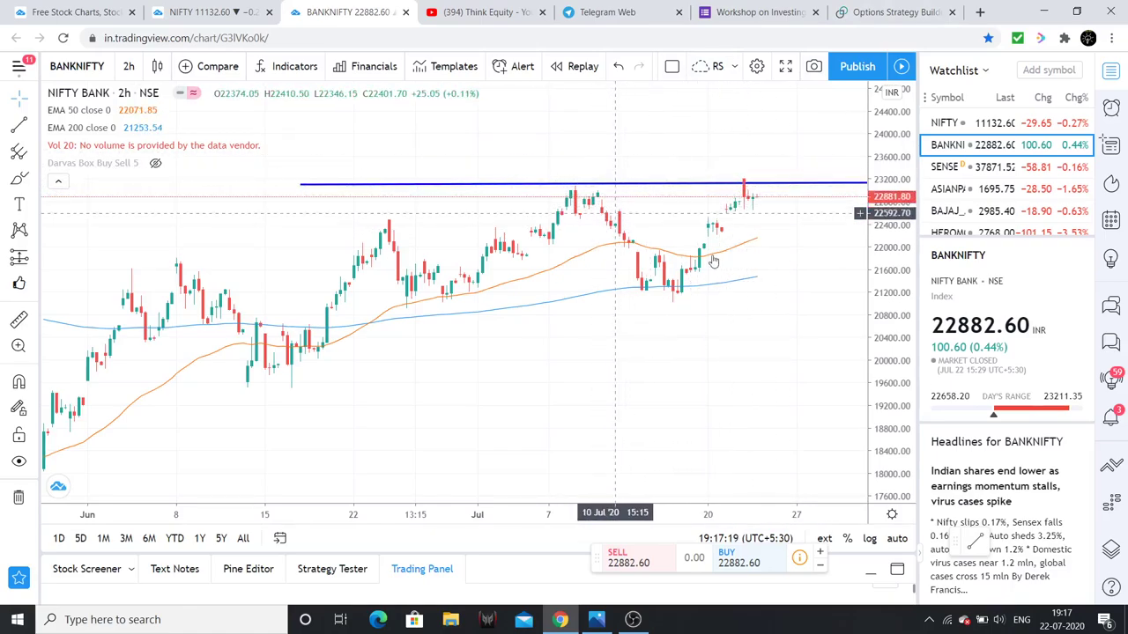
click(749, 185)
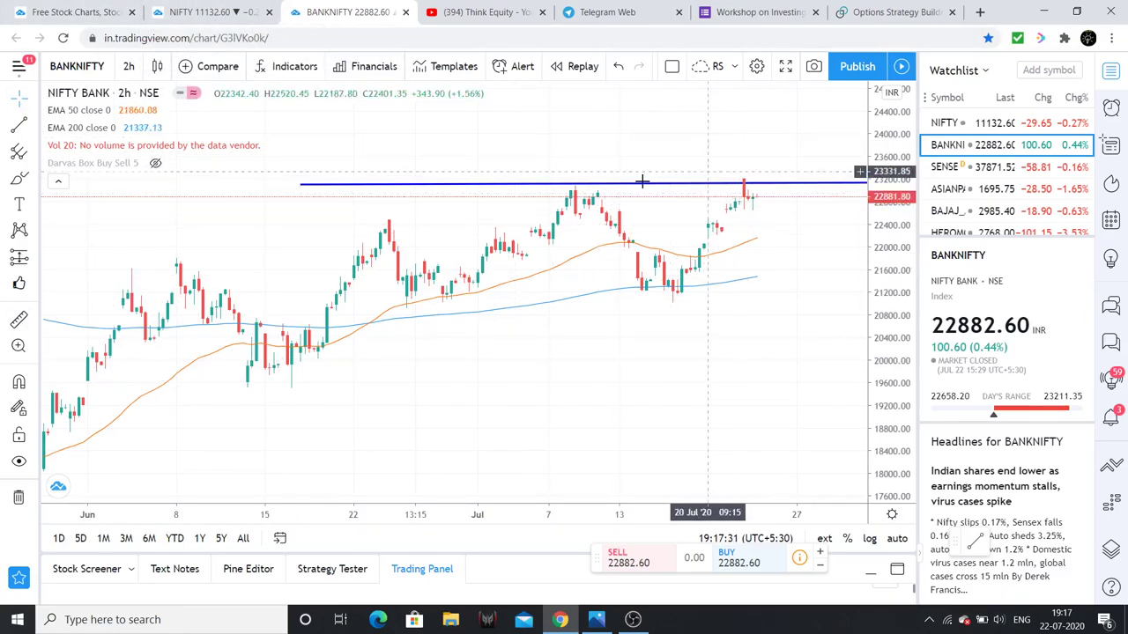
View price action around the resistance line on the 15-minute, 5-minute and 75-minute intervals
click(129, 66)
click(168, 184)
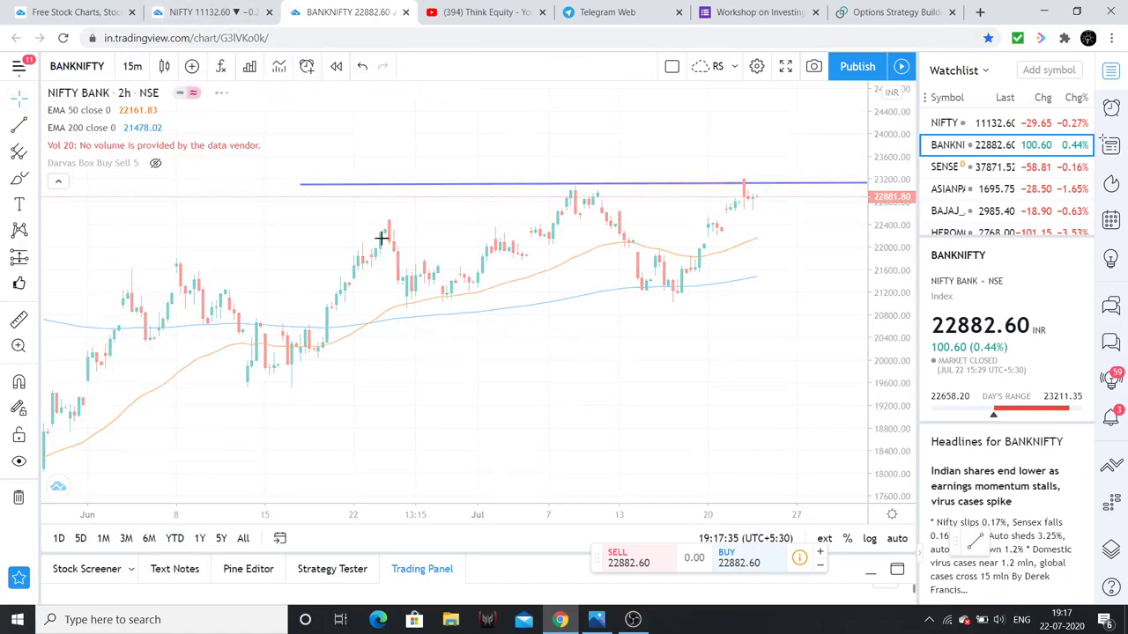
click(896, 540)
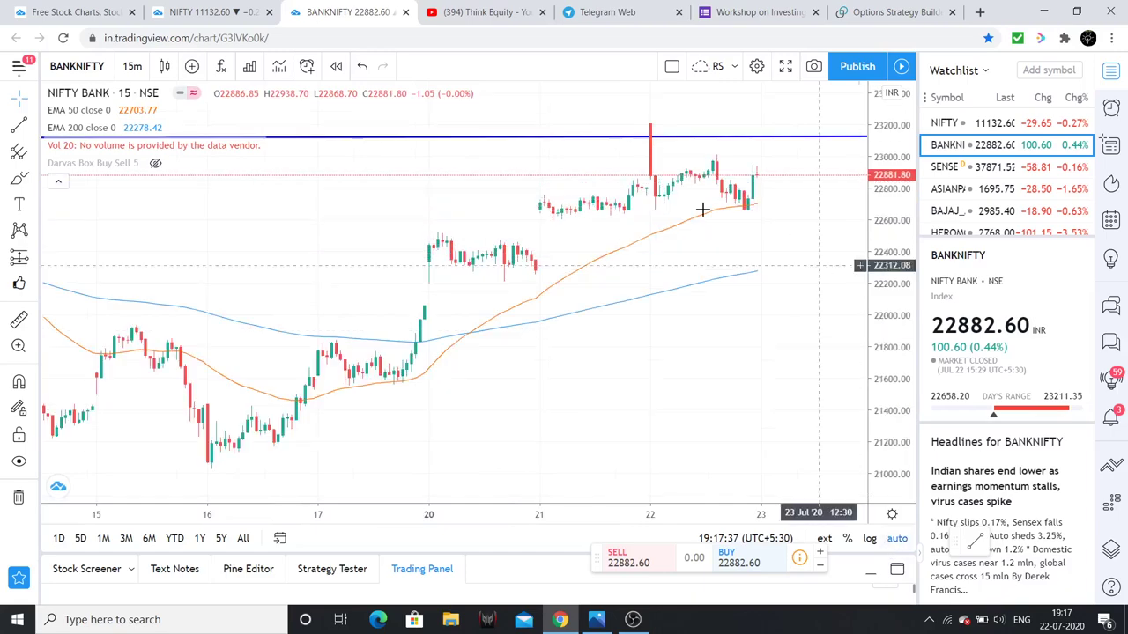
click(132, 66)
click(149, 160)
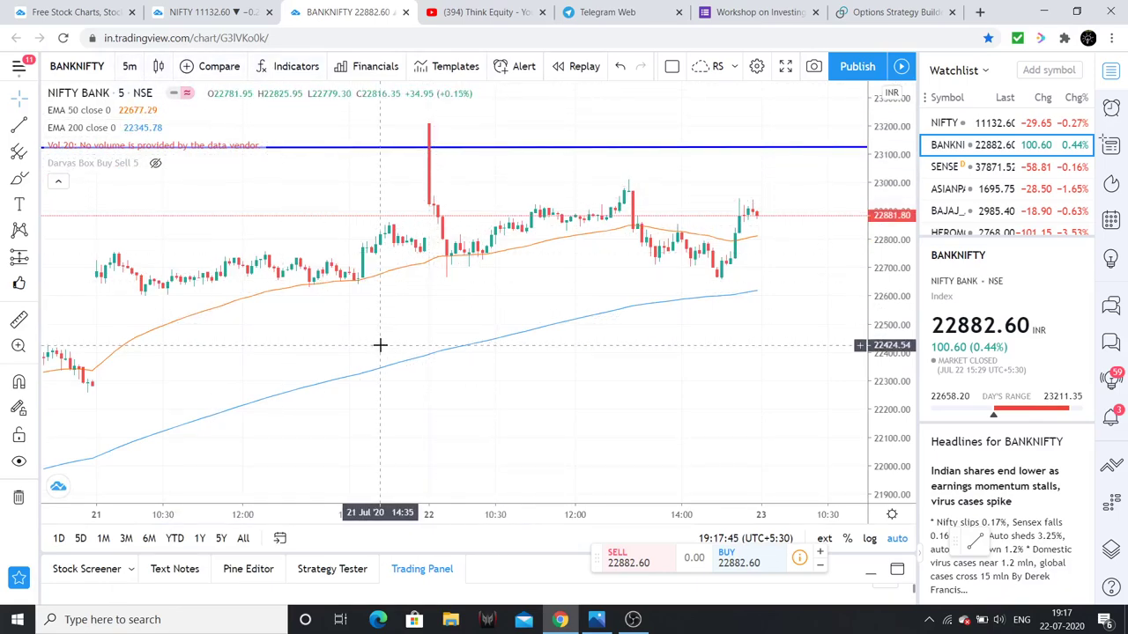
text(75)
key(Return)
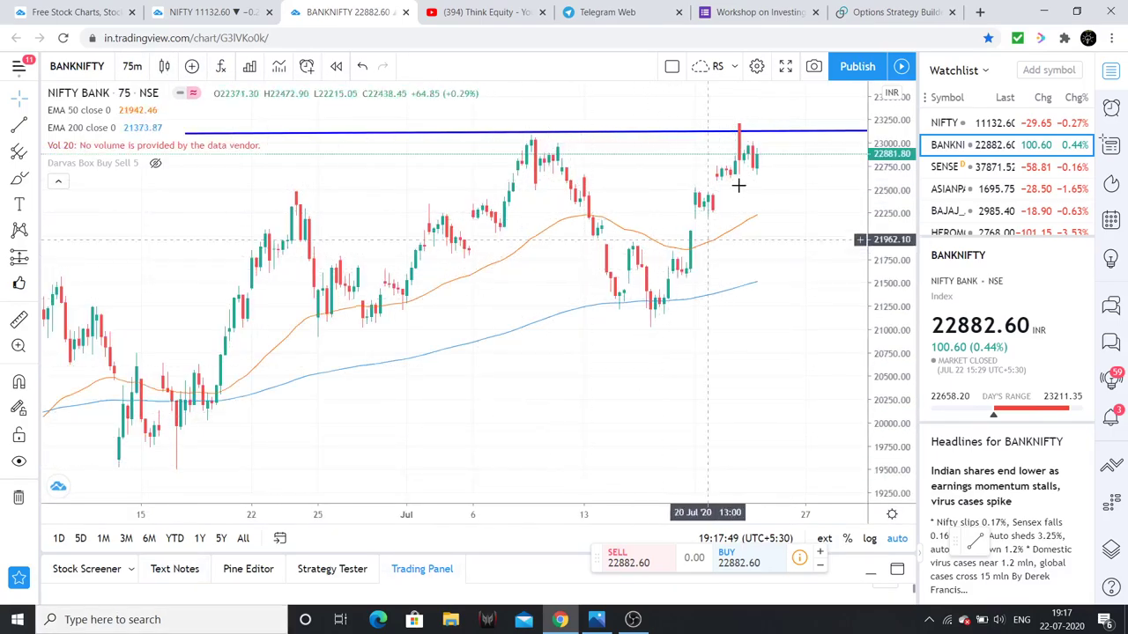
Review the shared BANK NIFTY chart in Telegram again, and set the TradingView BANKNIFTY chart back to the 2-hour interval
click(571, 11)
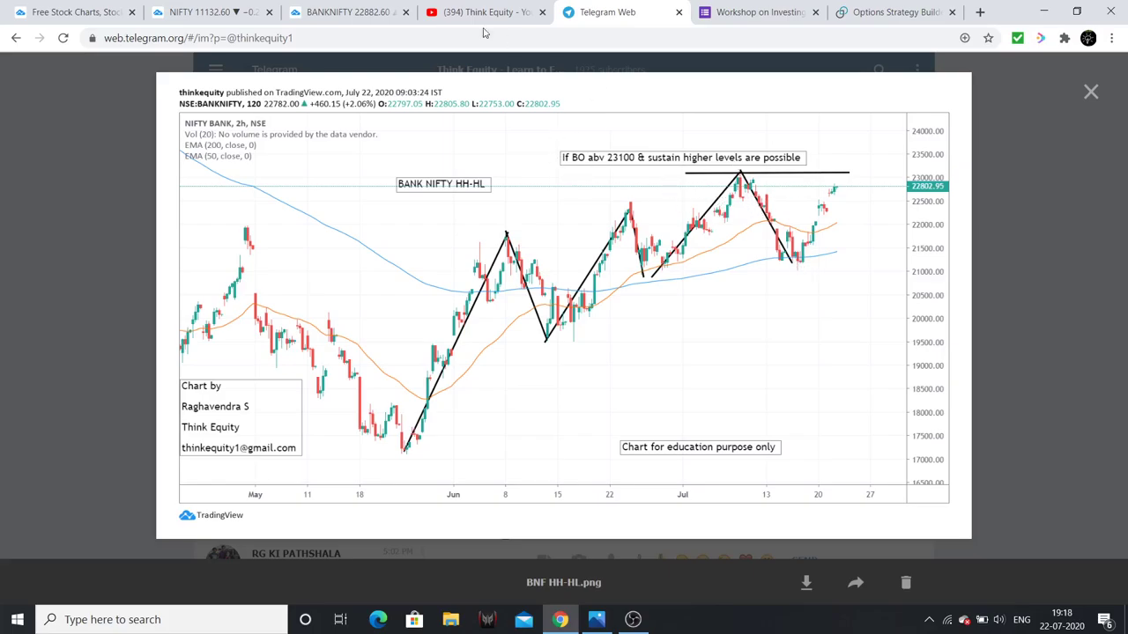
click(342, 10)
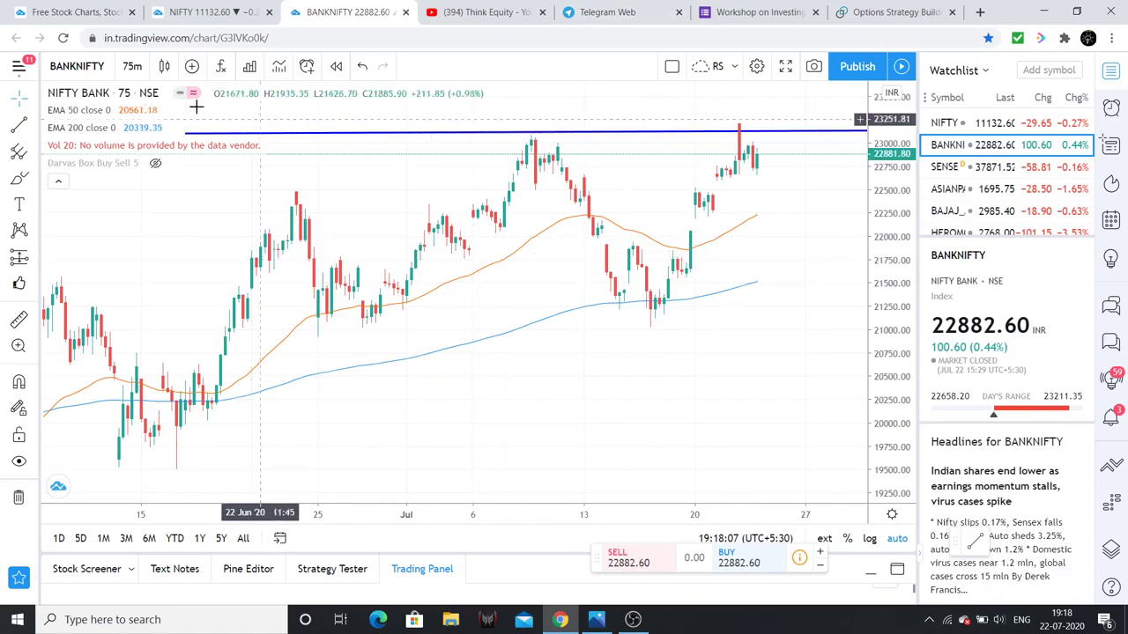
click(133, 66)
click(143, 304)
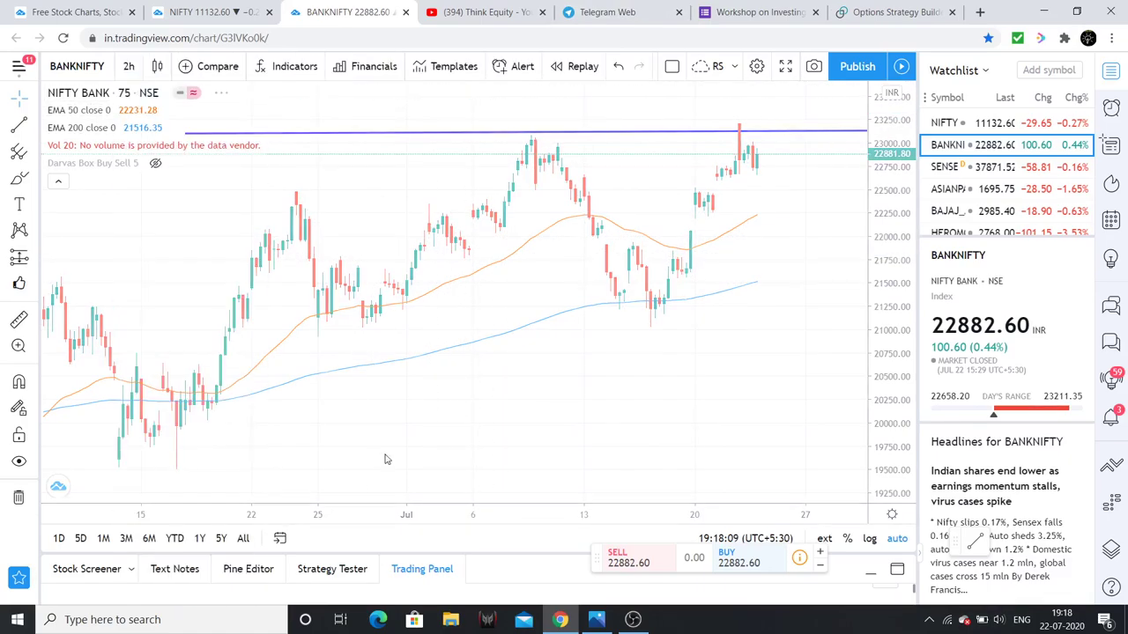
click(415, 472)
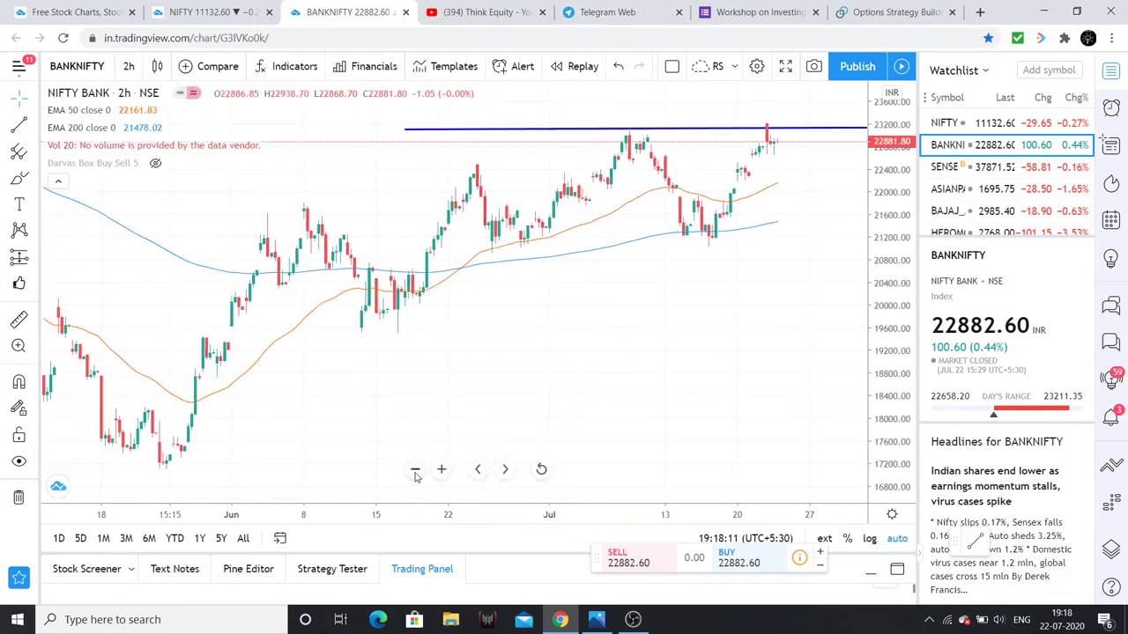
click(415, 472)
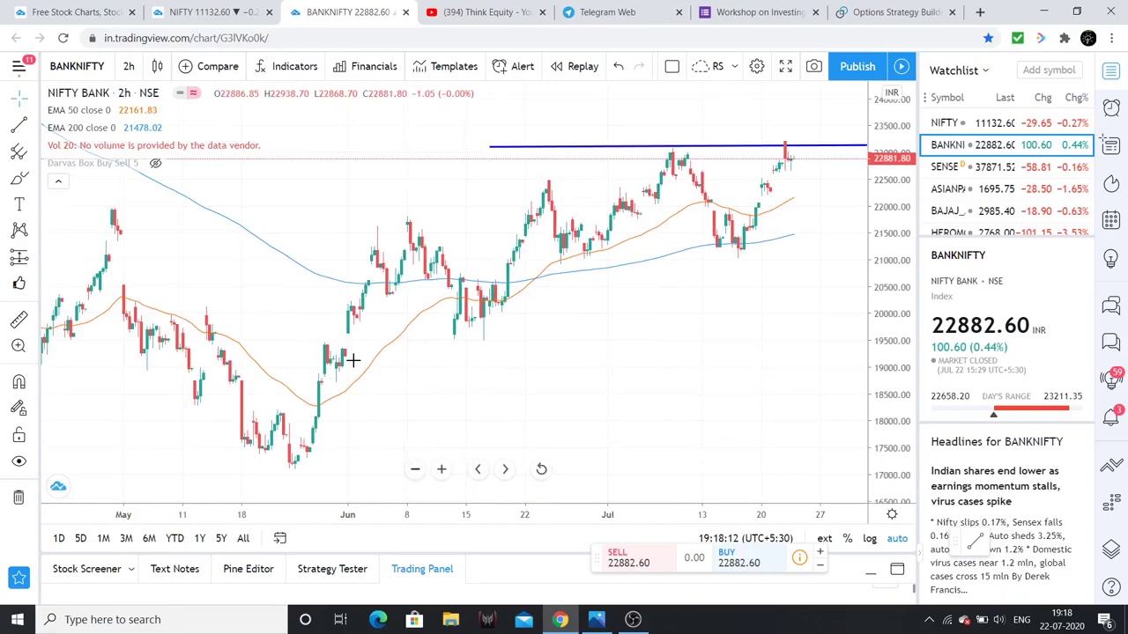
Keep drawing mode on and draw an unextended trend line between the 5 June high (about 21,673) and 26 May low (about 17,723)
click(19, 408)
click(401, 225)
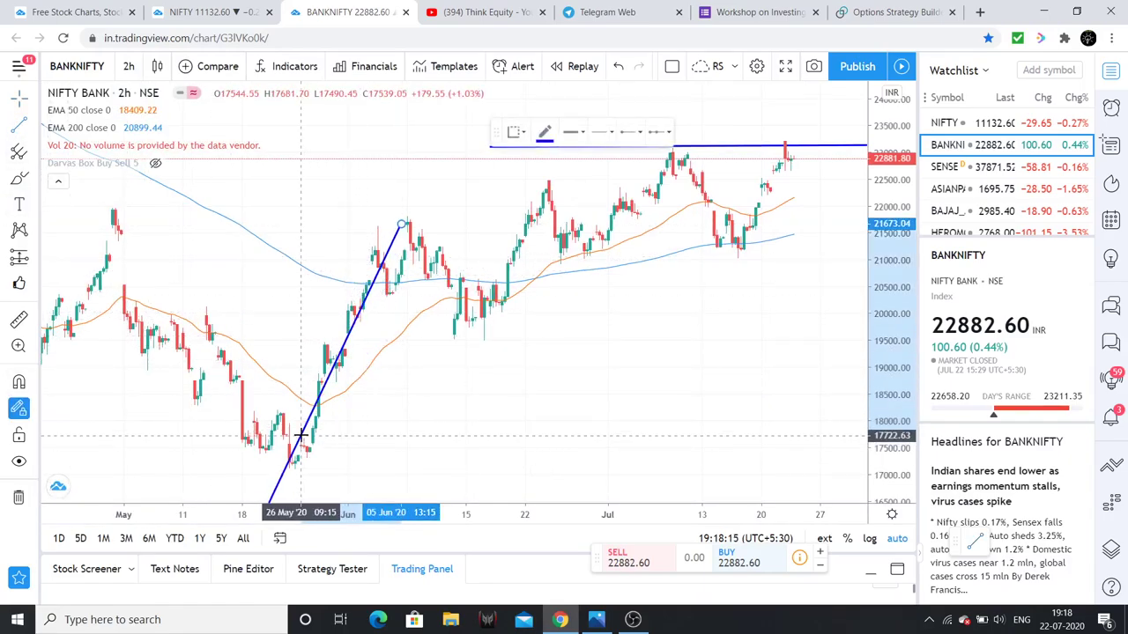
click(300, 434)
click(659, 131)
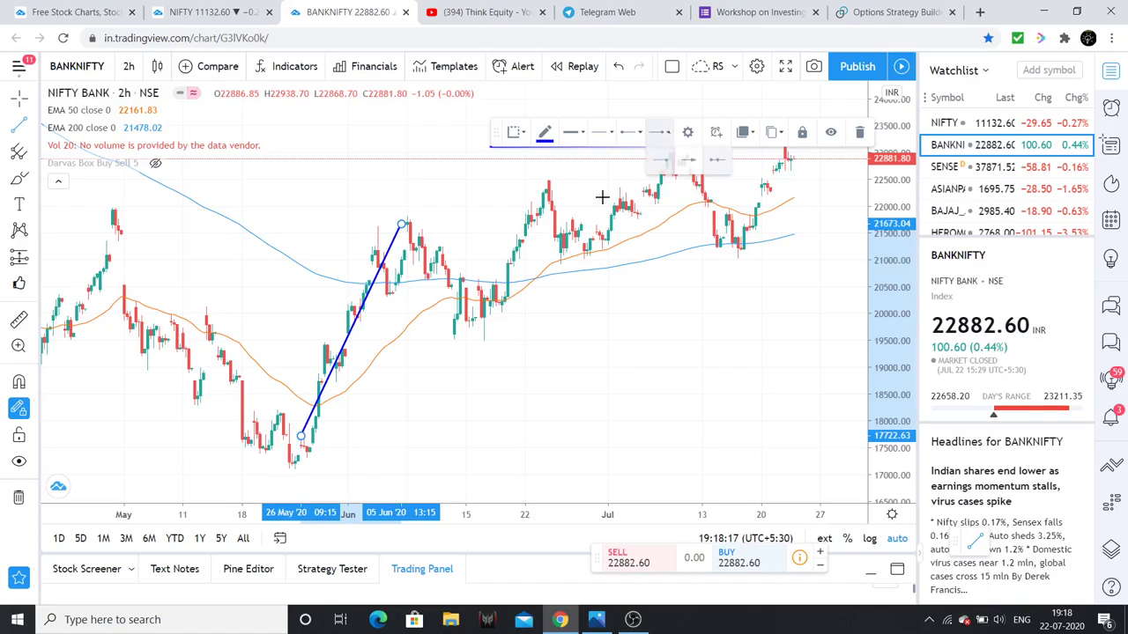
Draw trend lines from the 5 June high (about 21,646) to the mid-June low (about 19,582) and up to the 24 June high (about 22,452)
click(407, 221)
click(405, 224)
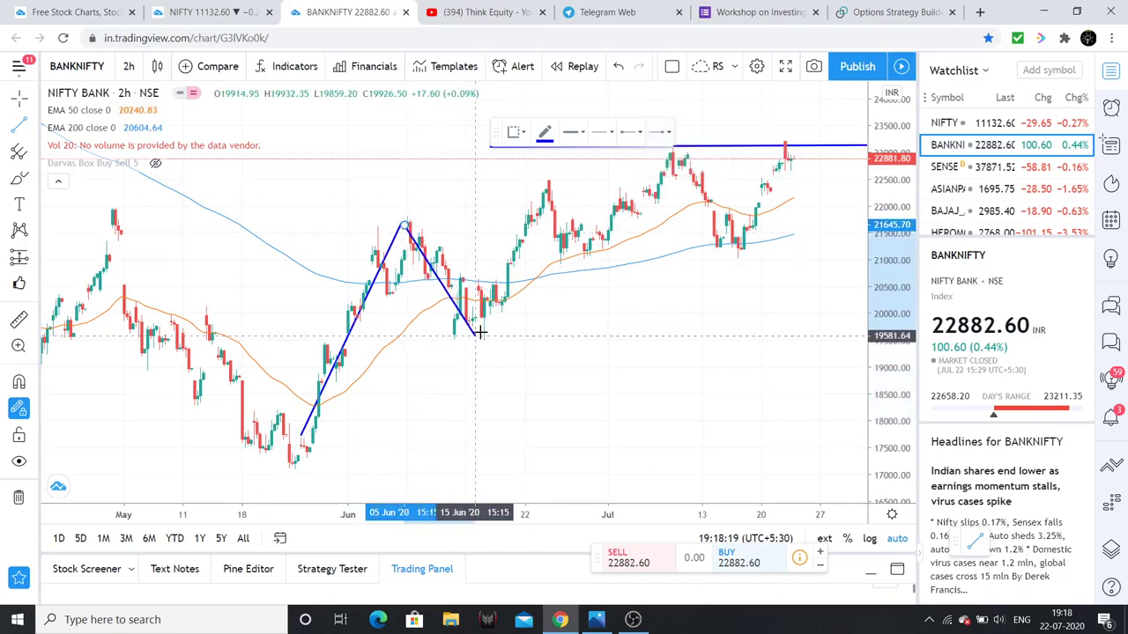
click(469, 342)
click(551, 182)
Draw trend lines linking the 24 June high, 29 June low (about 21,167), 9 July high (about 22,944), mid-July low and 22 July high (about 23,026)
click(557, 183)
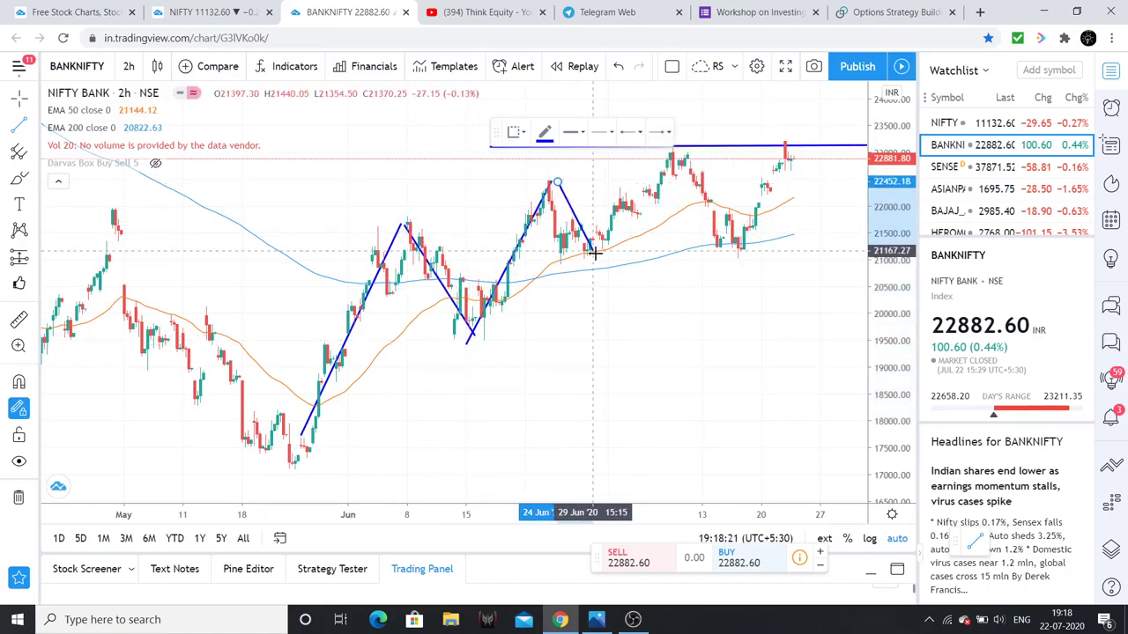
click(596, 254)
click(679, 156)
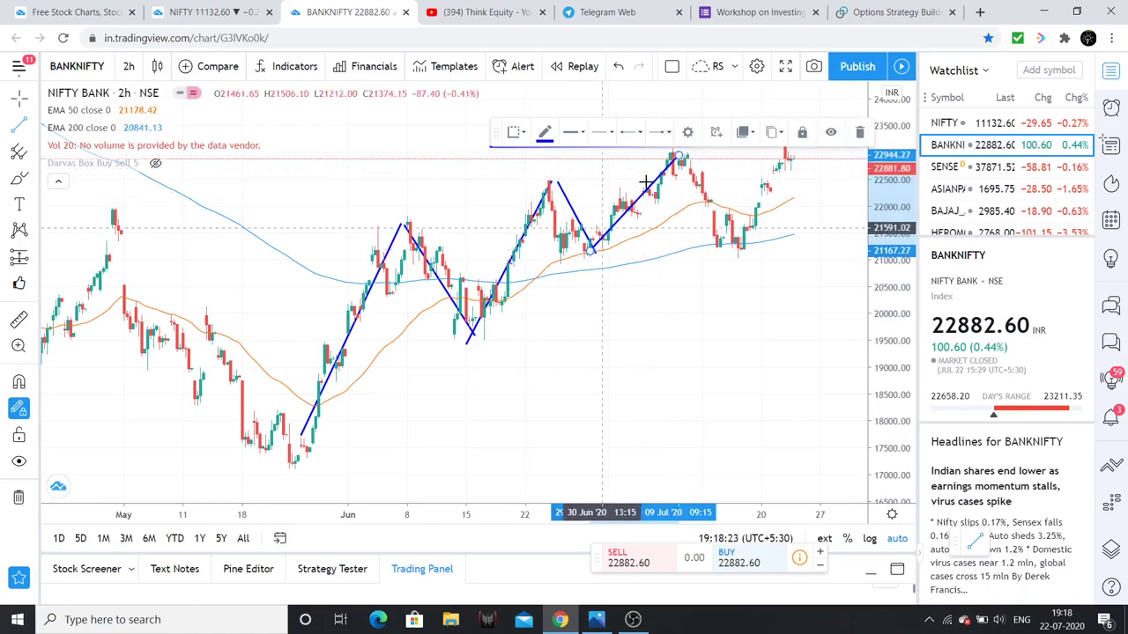
click(734, 255)
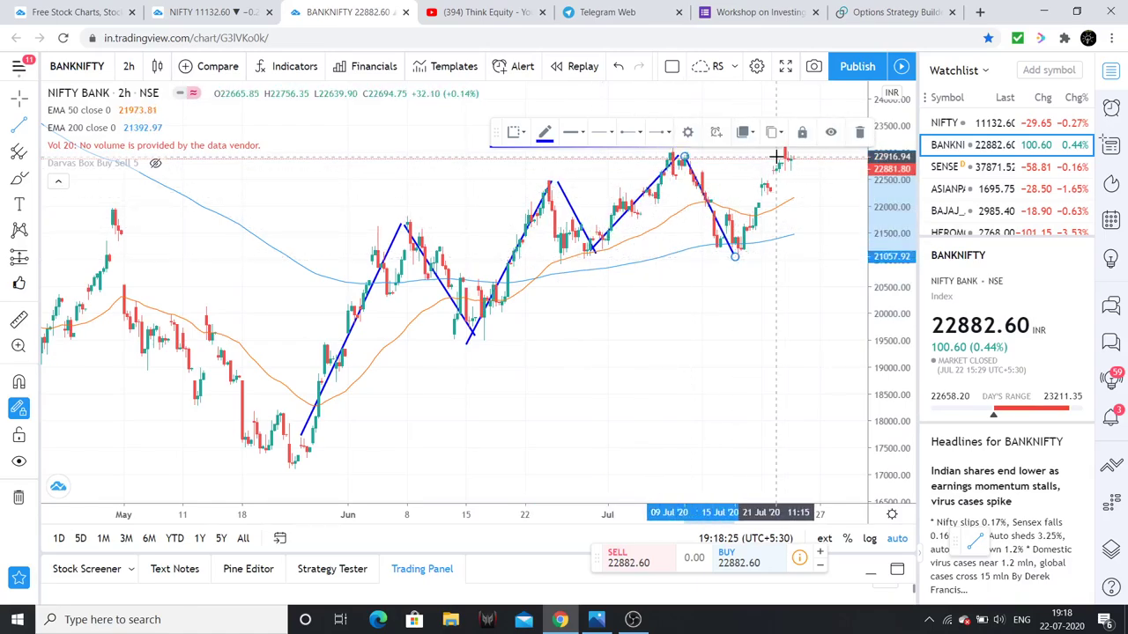
click(789, 154)
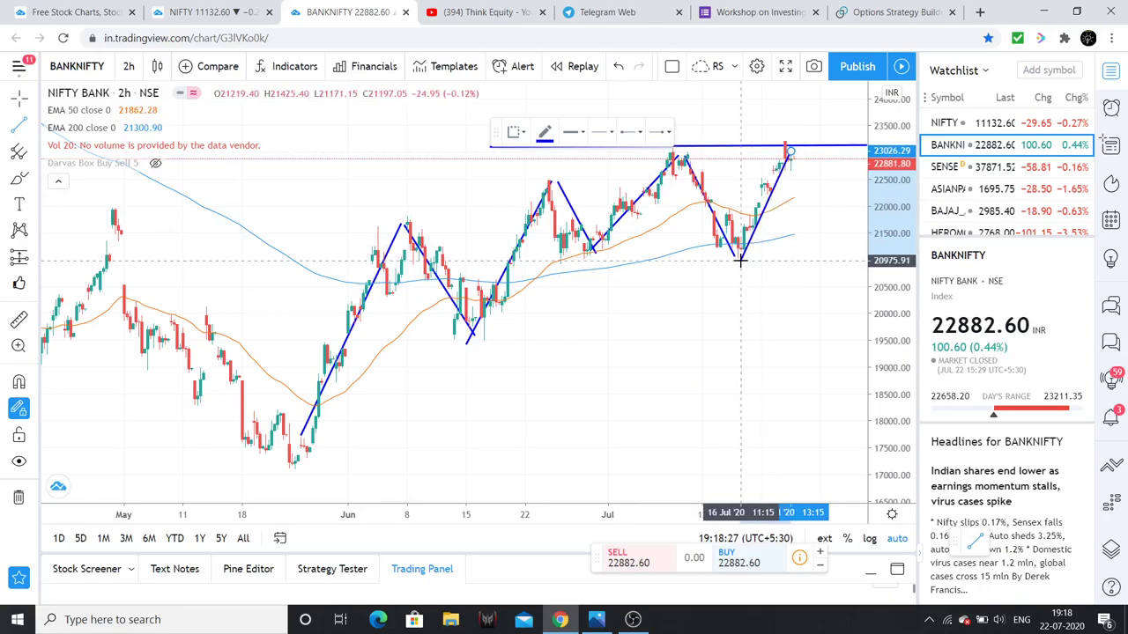
click(740, 260)
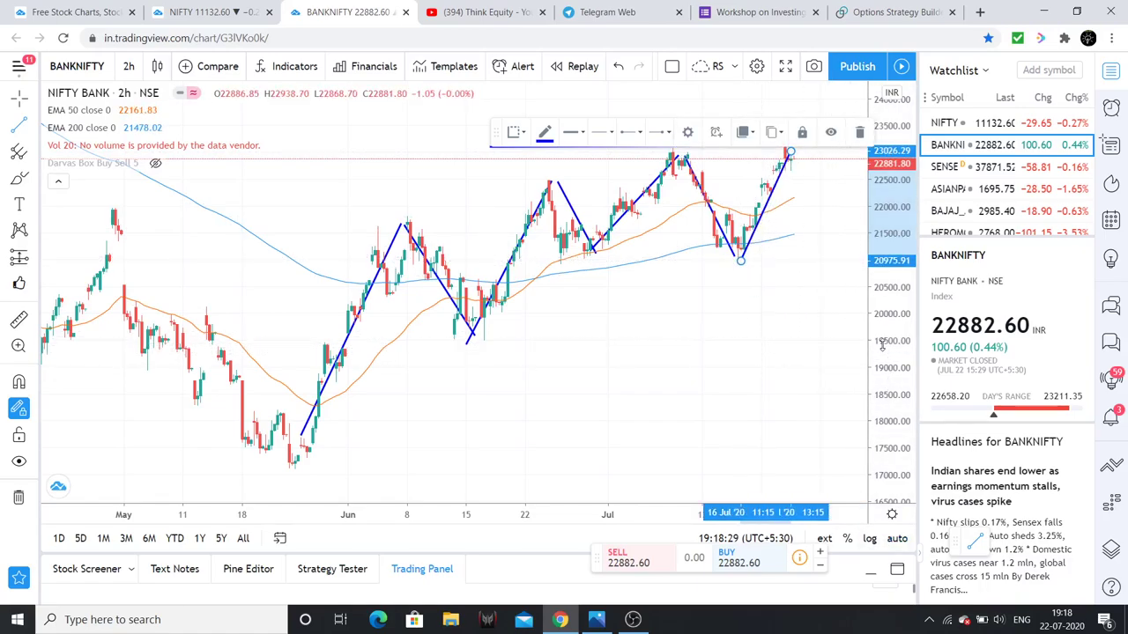
click(720, 343)
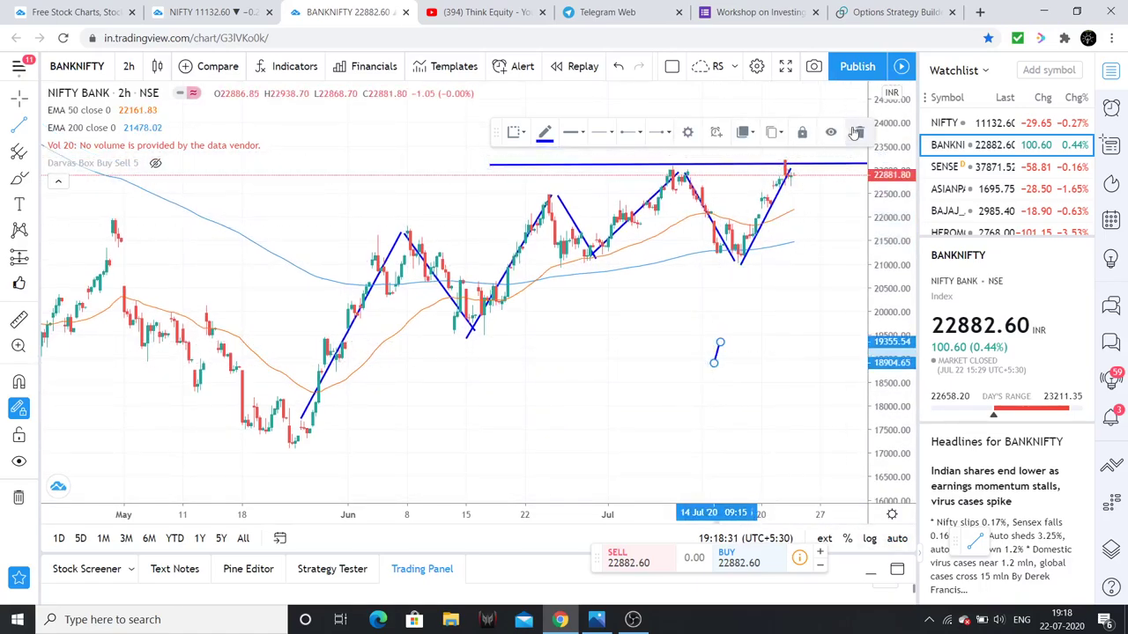
key(Escape)
drag(768, 315, 712, 361)
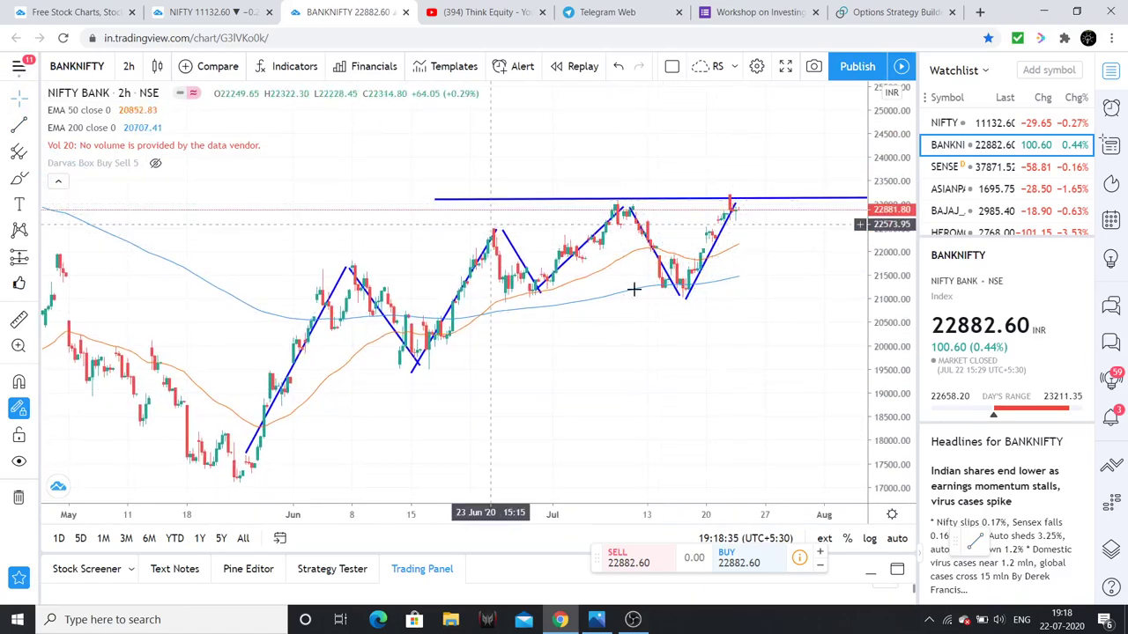
Switch the BANKNIFTY chart to the 15-minute interval and remove all drawings from it
click(129, 67)
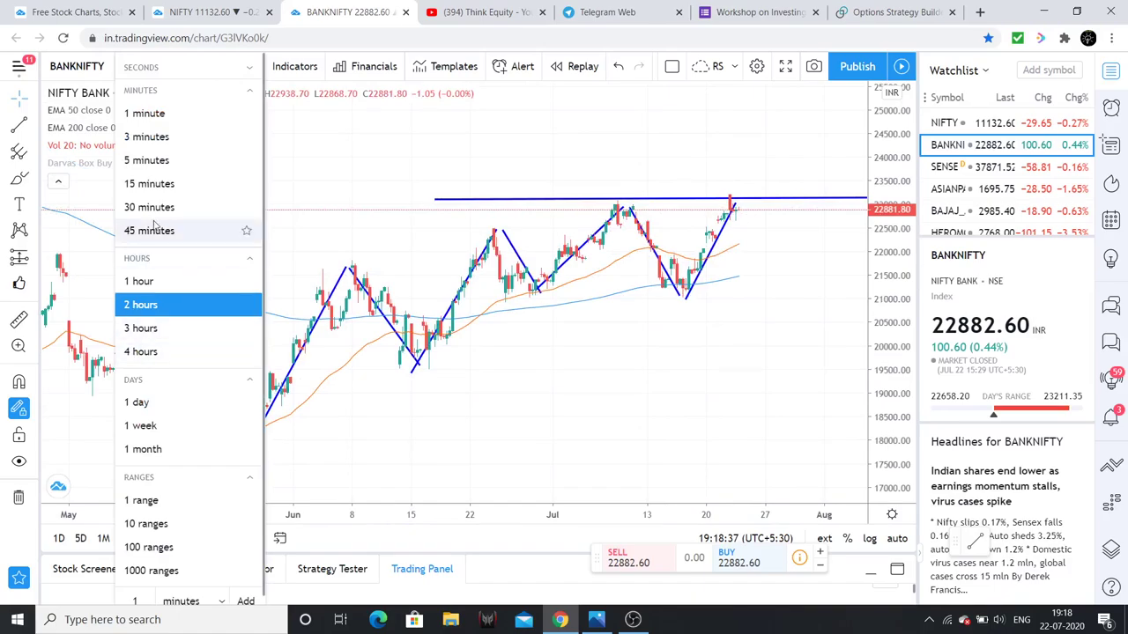
click(150, 182)
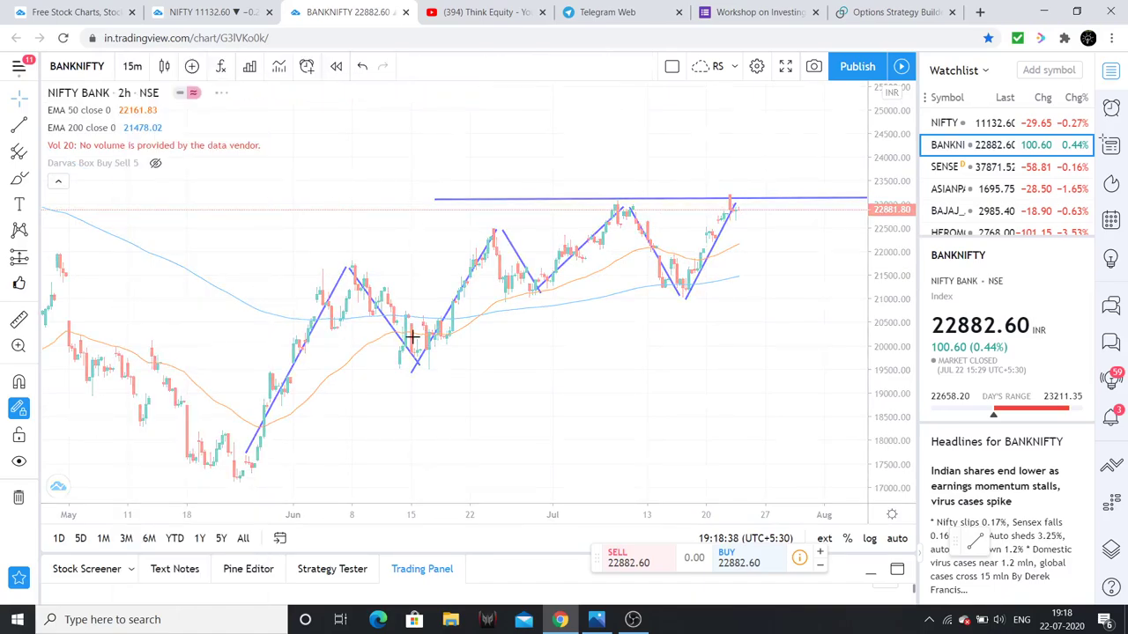
click(19, 497)
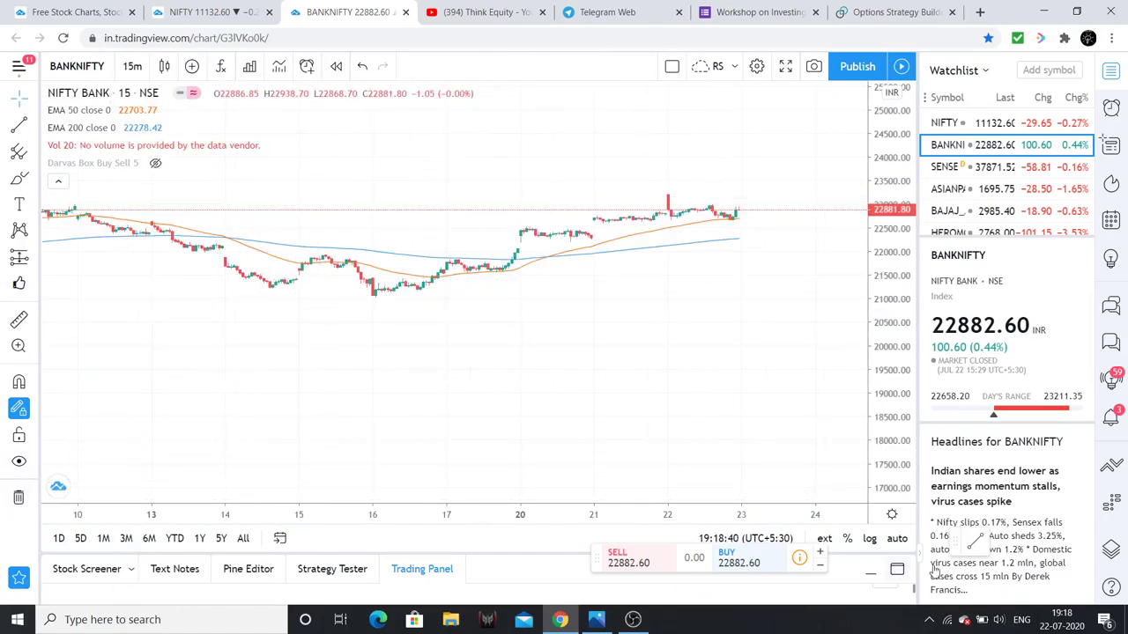
Mark the 15-minute interval as a favourite and keep it as the chart interval
click(132, 66)
click(247, 183)
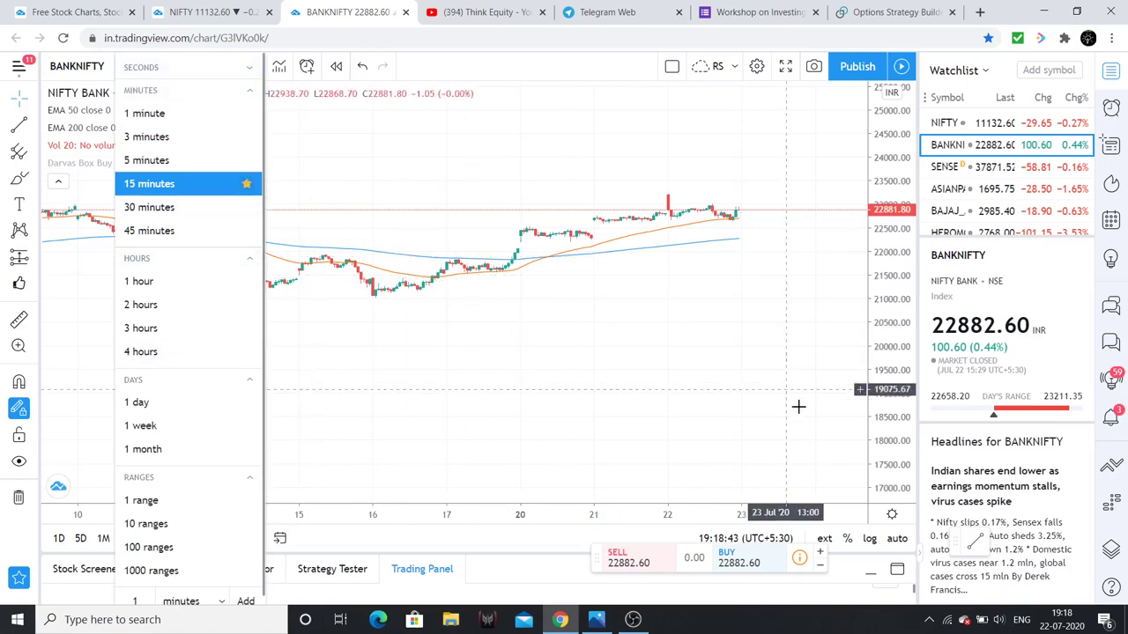
click(234, 193)
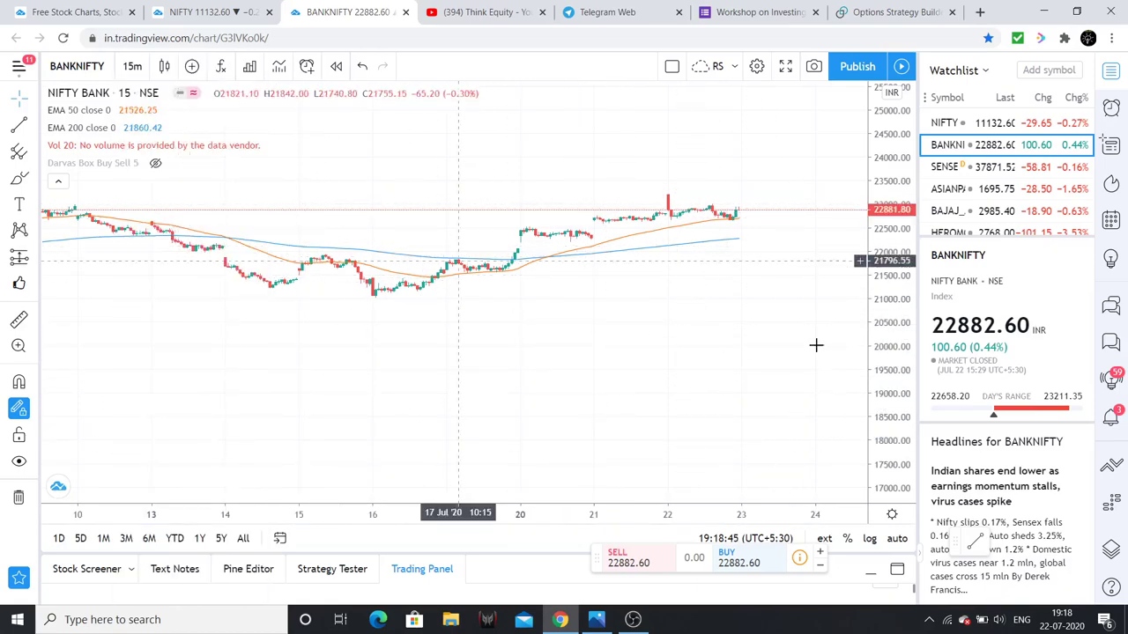
Draw a nearly horizontal resistance trend line at about 23,204 across the 22 July spike high, running from 21 July to 24 July
click(897, 538)
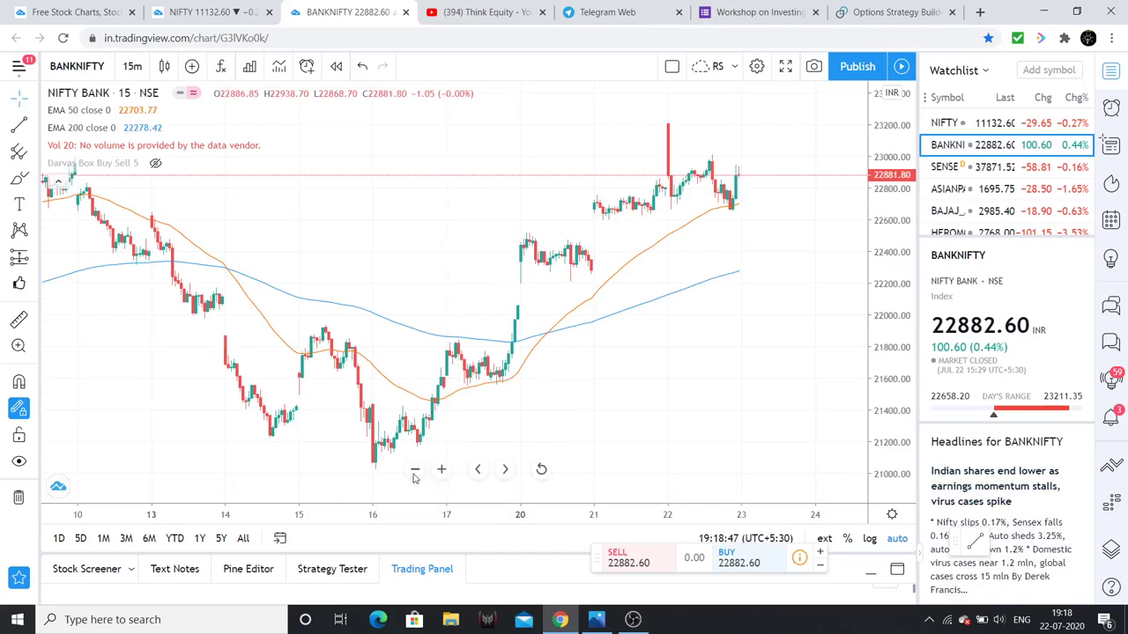
click(415, 469)
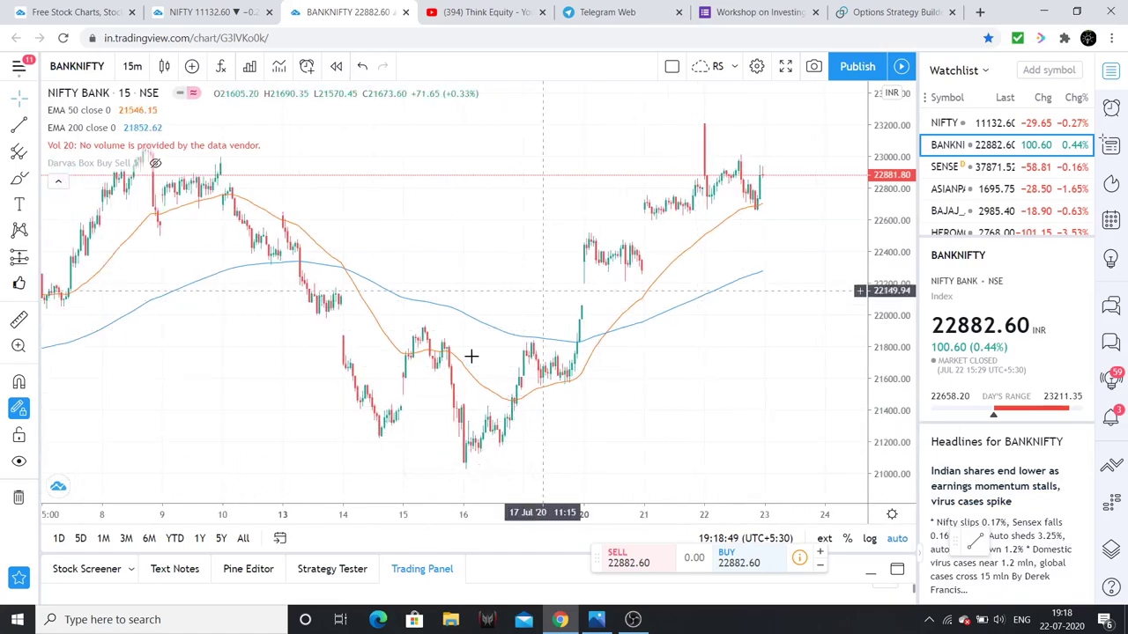
click(414, 469)
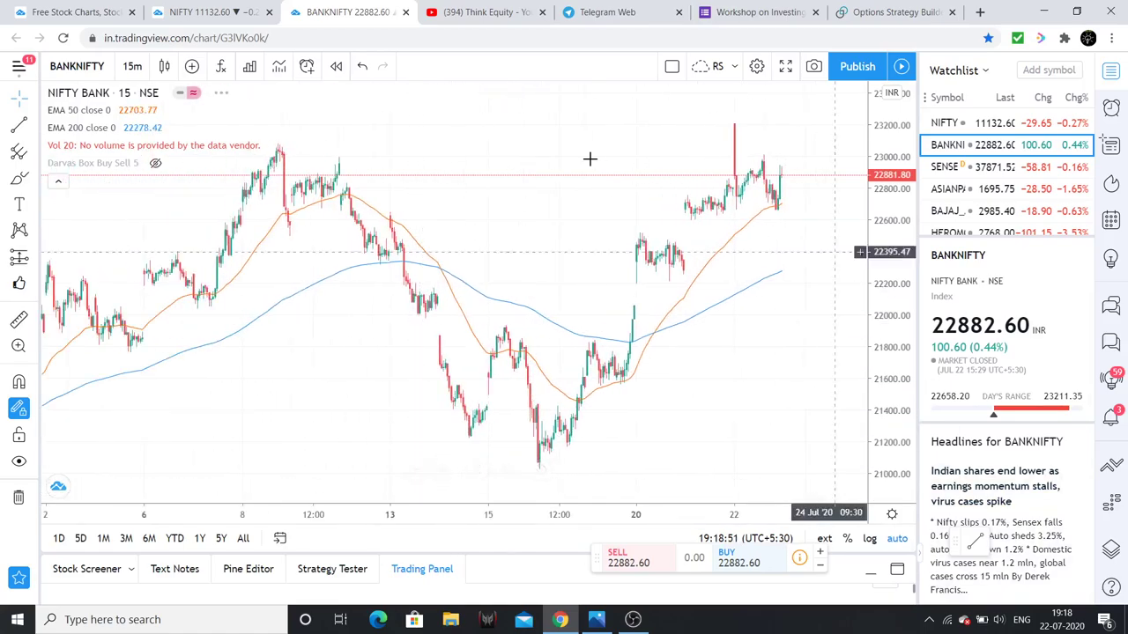
click(444, 469)
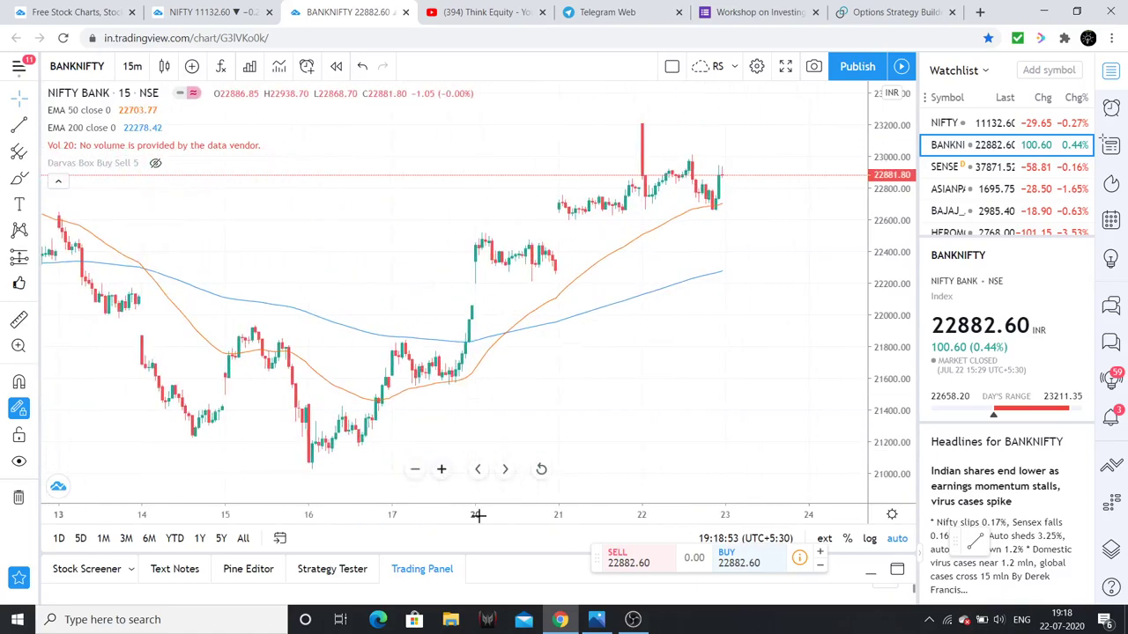
click(444, 469)
click(19, 124)
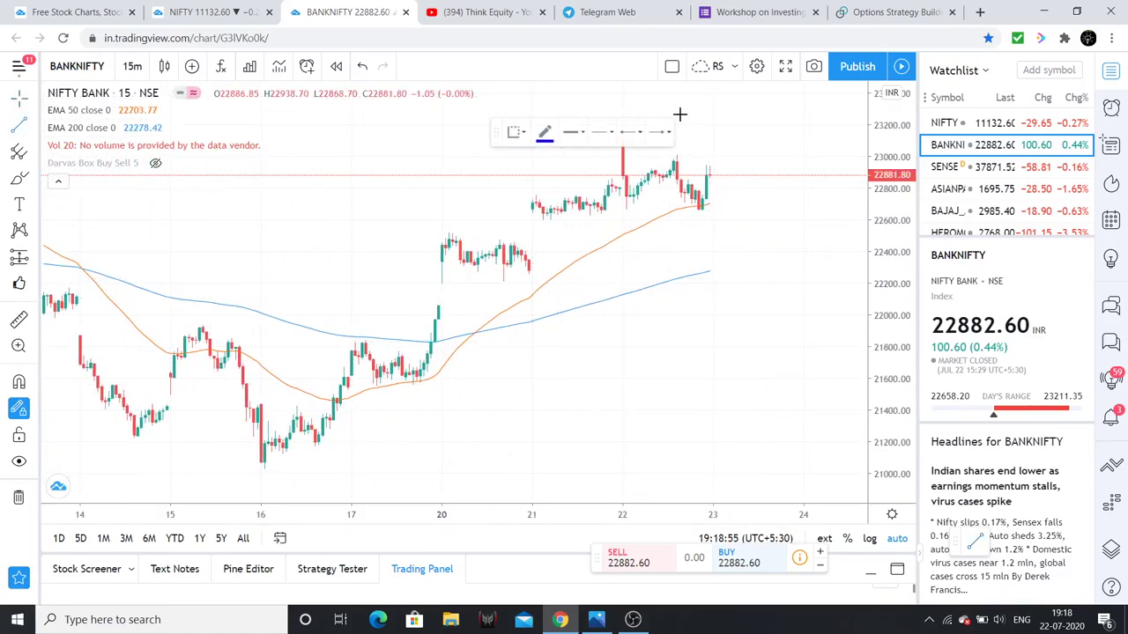
scroll(903, 357, down, 2)
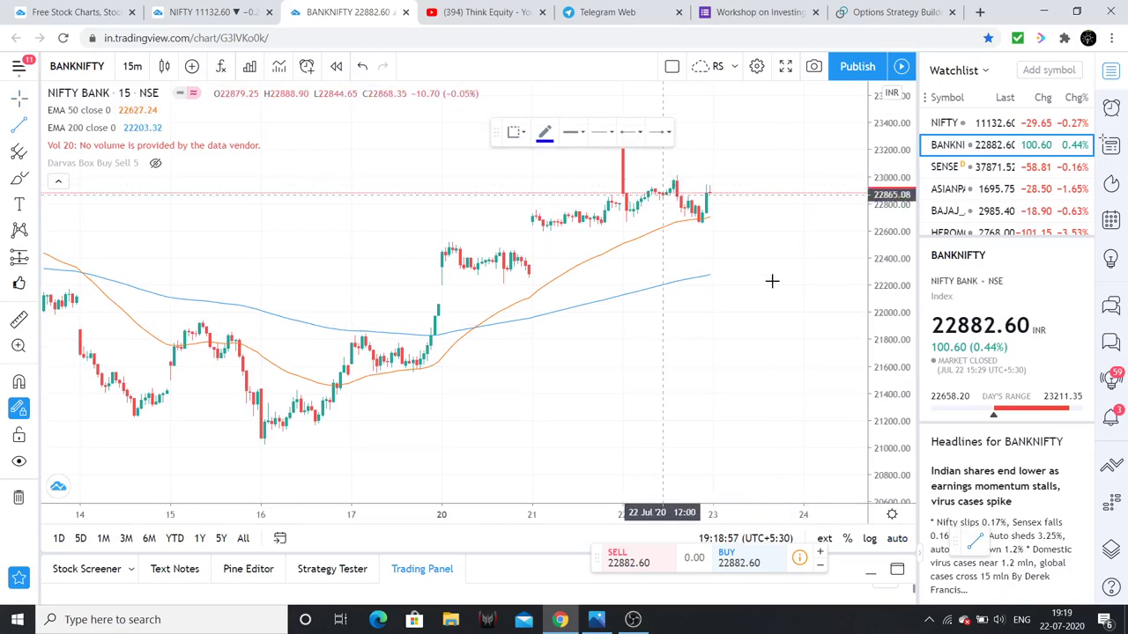
scroll(904, 313, down, 2)
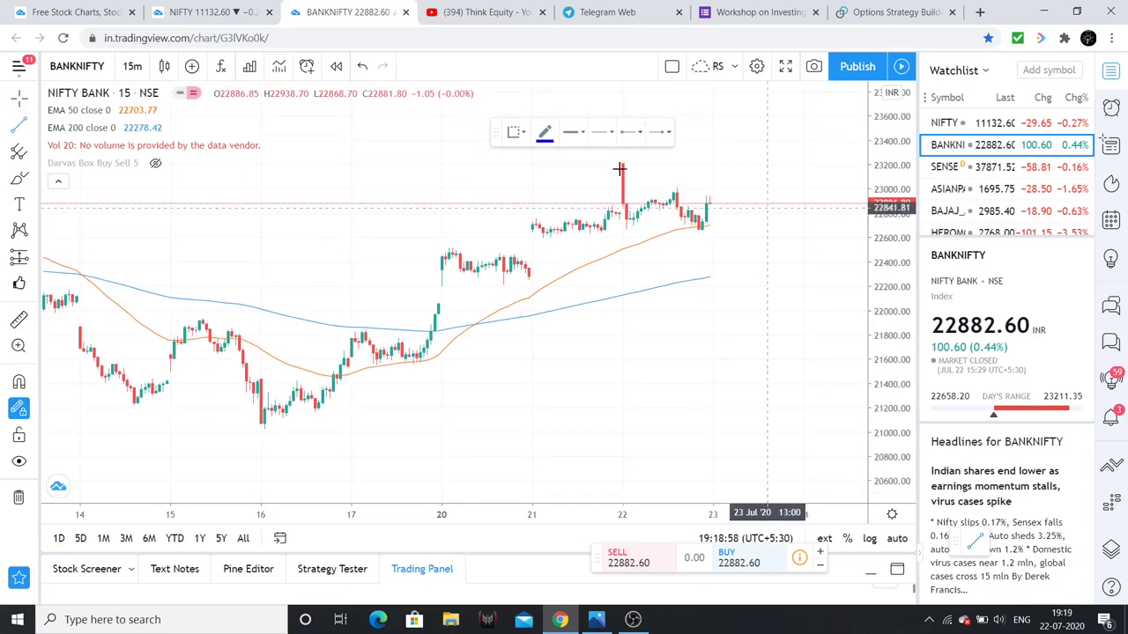
click(564, 163)
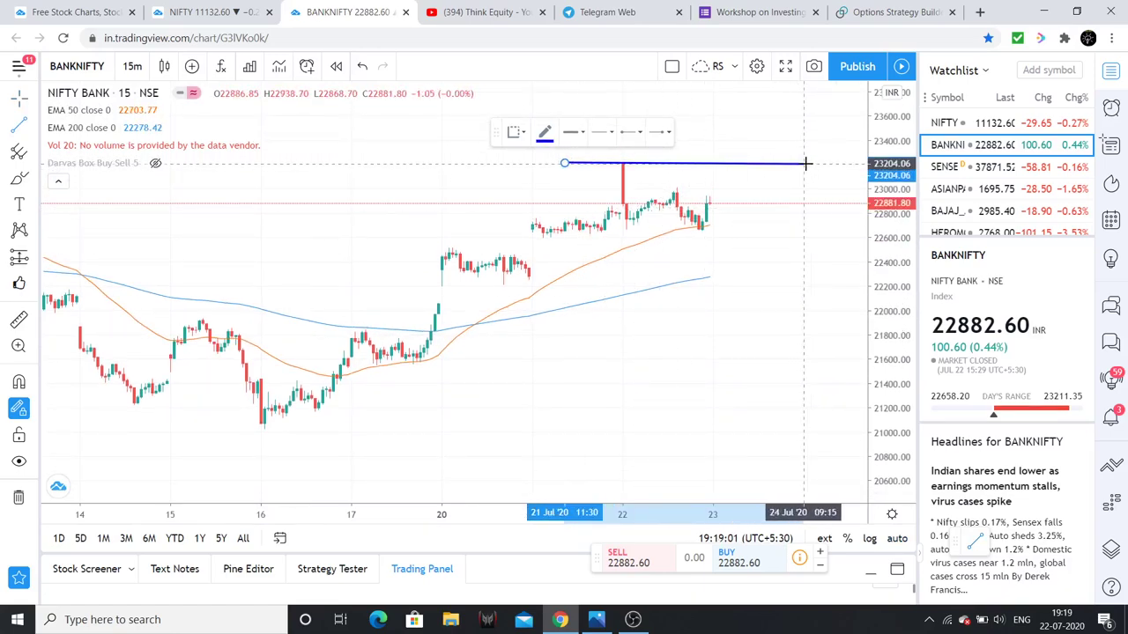
click(806, 163)
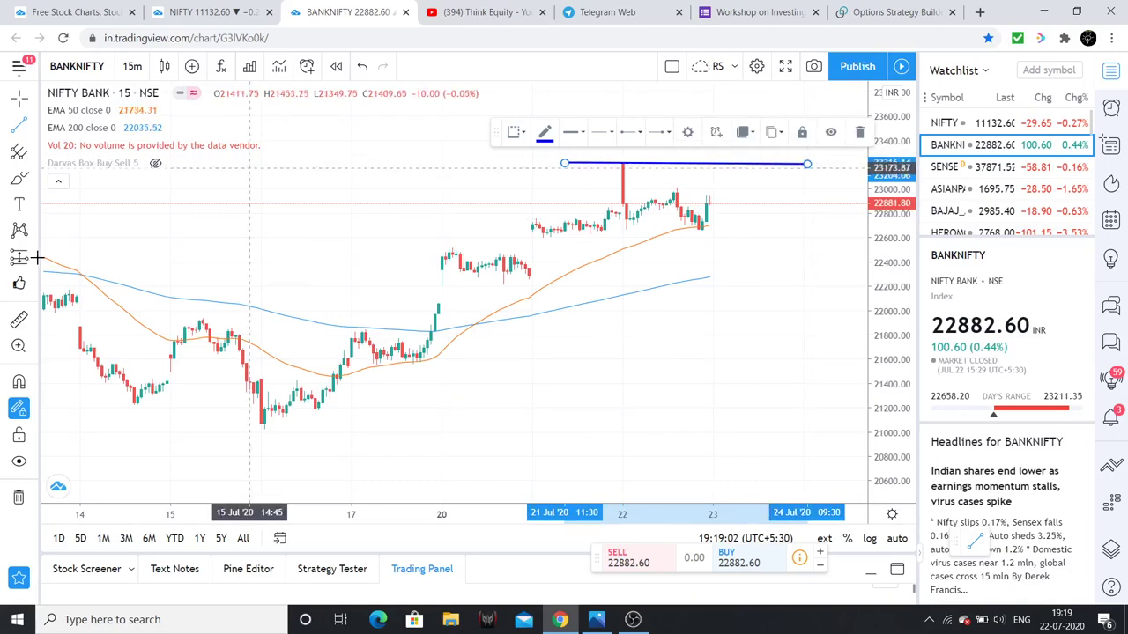
Add a bordered text label reading 23200 above the resistance line
click(18, 203)
click(712, 157)
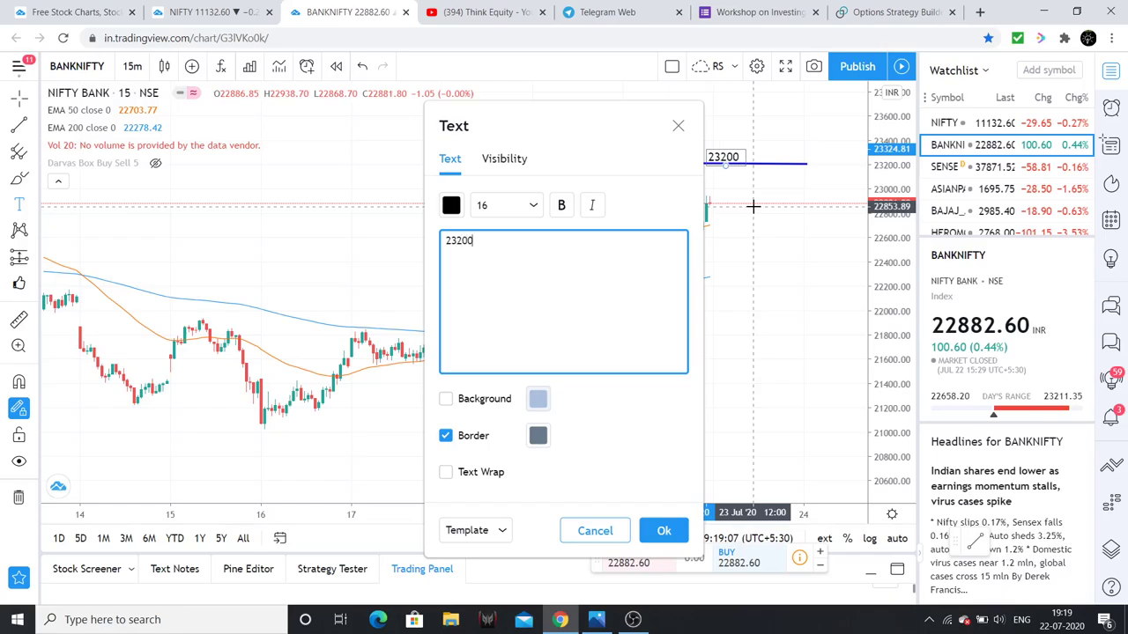
click(653, 536)
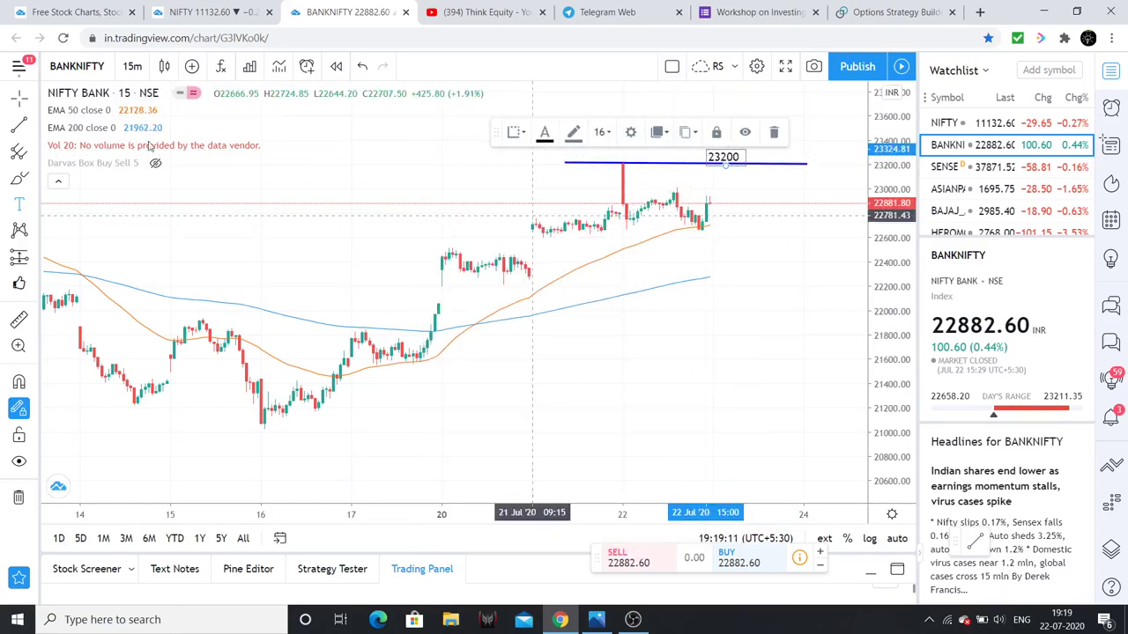
Draw a nearly horizontal support trend line at about 22,594 under the 21 July lows, running from 20 July to 24 July
key(alt+t)
click(505, 236)
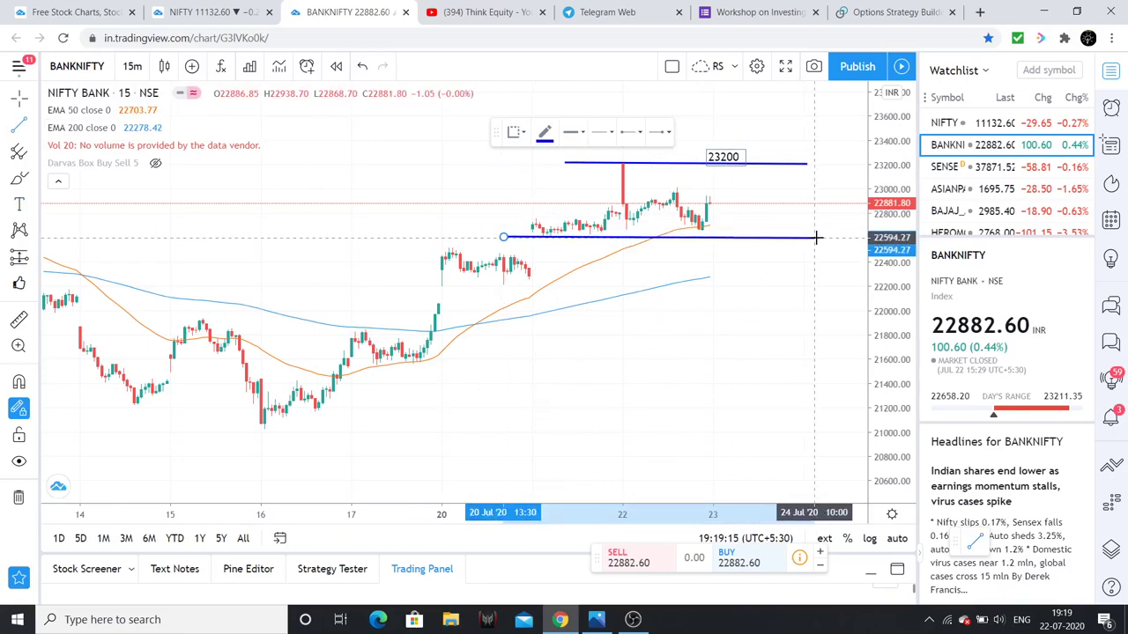
click(816, 237)
Turn off keep-drawing mode and move the support line up to about 22,618, against the 21 July lows
click(737, 238)
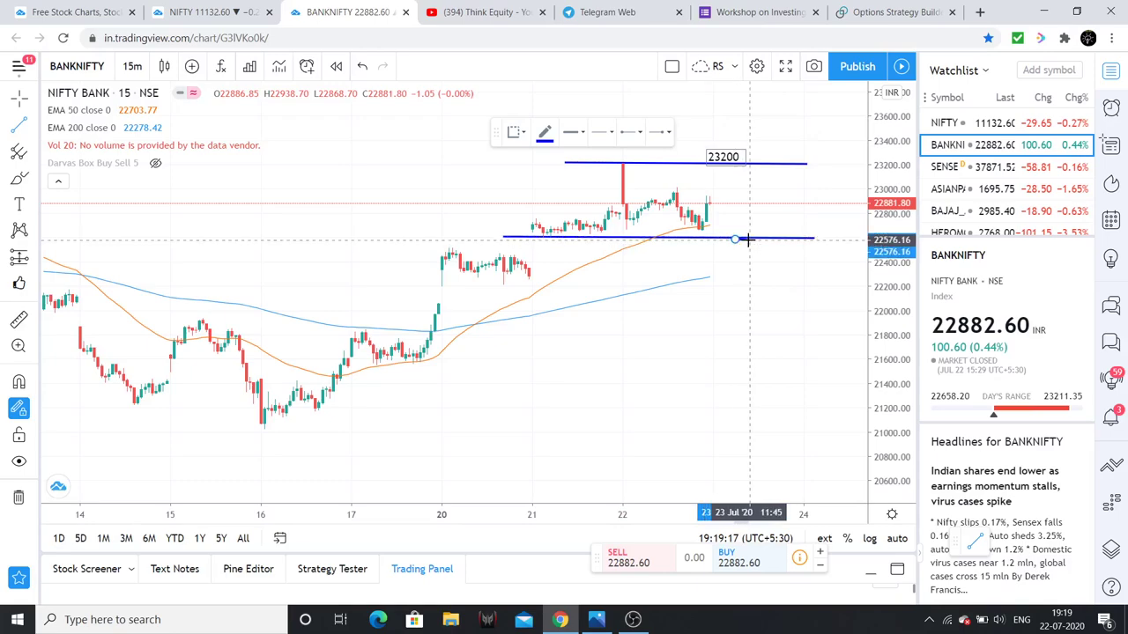
click(749, 239)
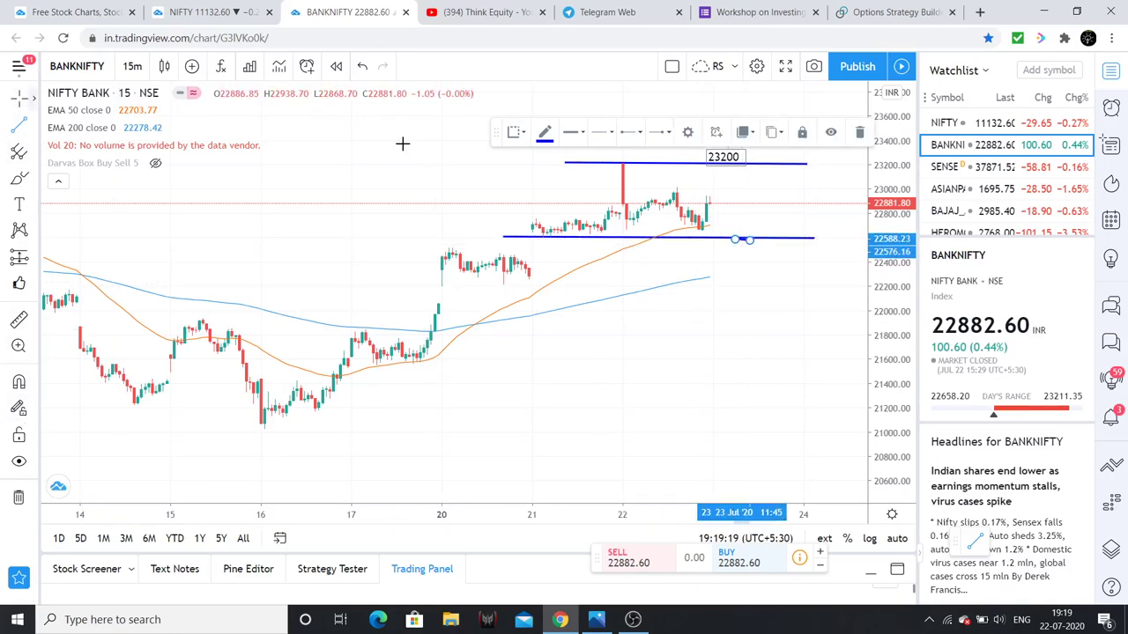
click(692, 238)
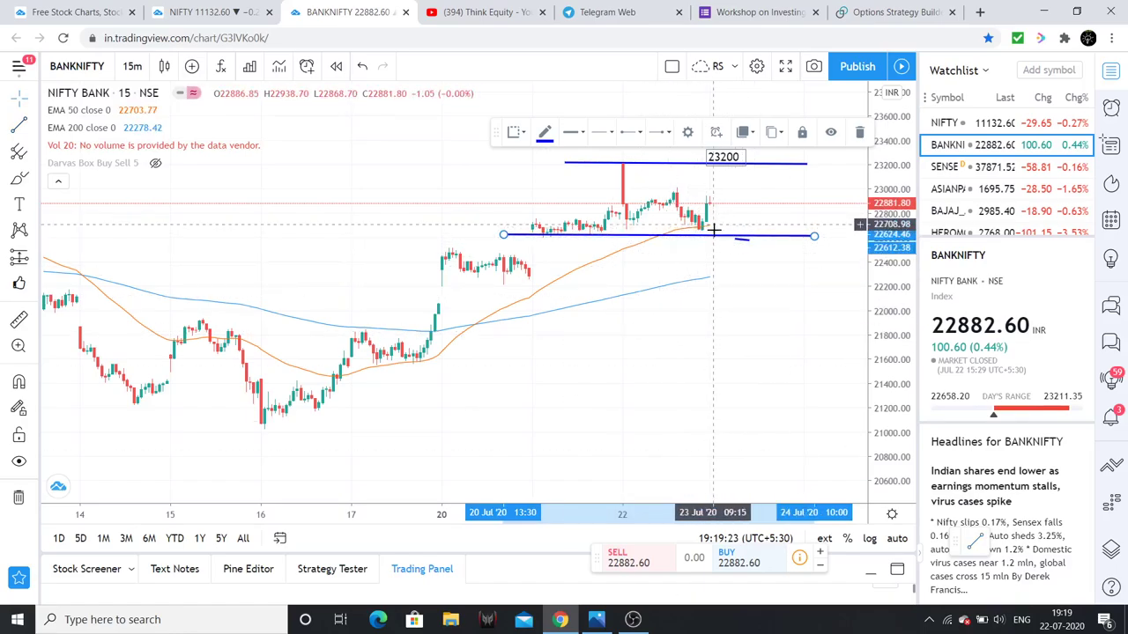
Draw a second support trend line at about 22,504 along the 20 July highs, running from 17 July to 24 July
click(17, 128)
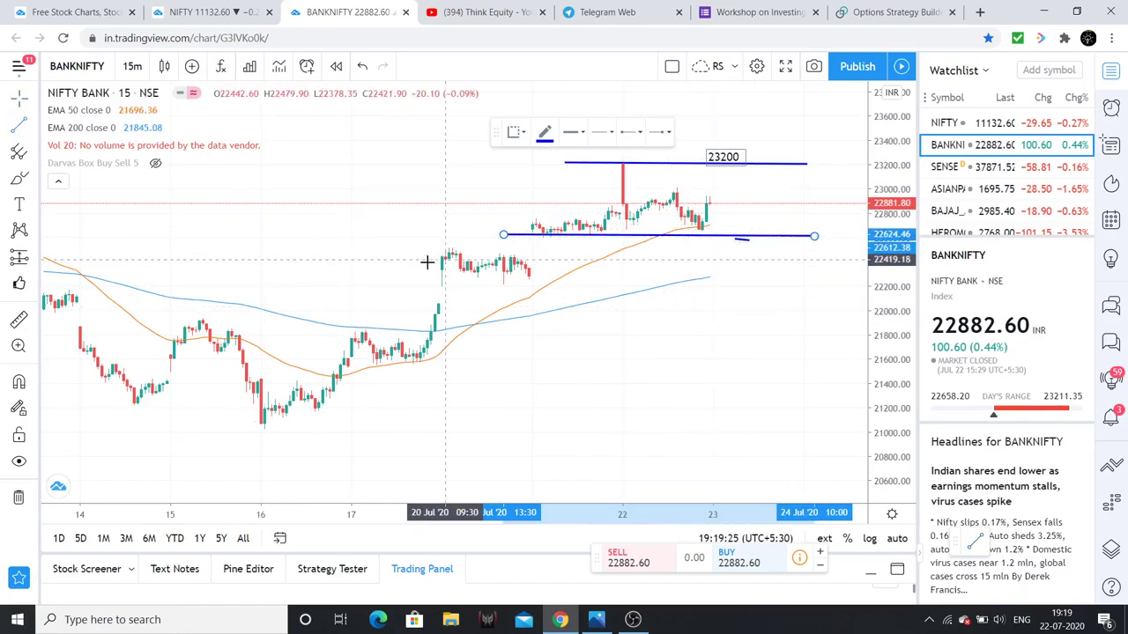
click(406, 250)
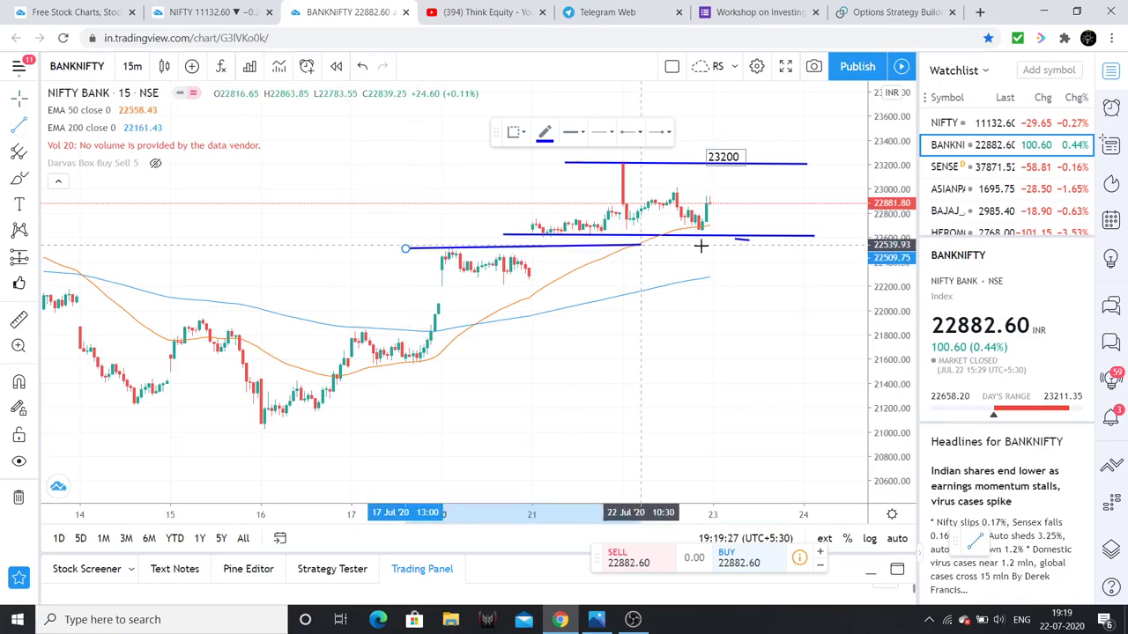
click(841, 250)
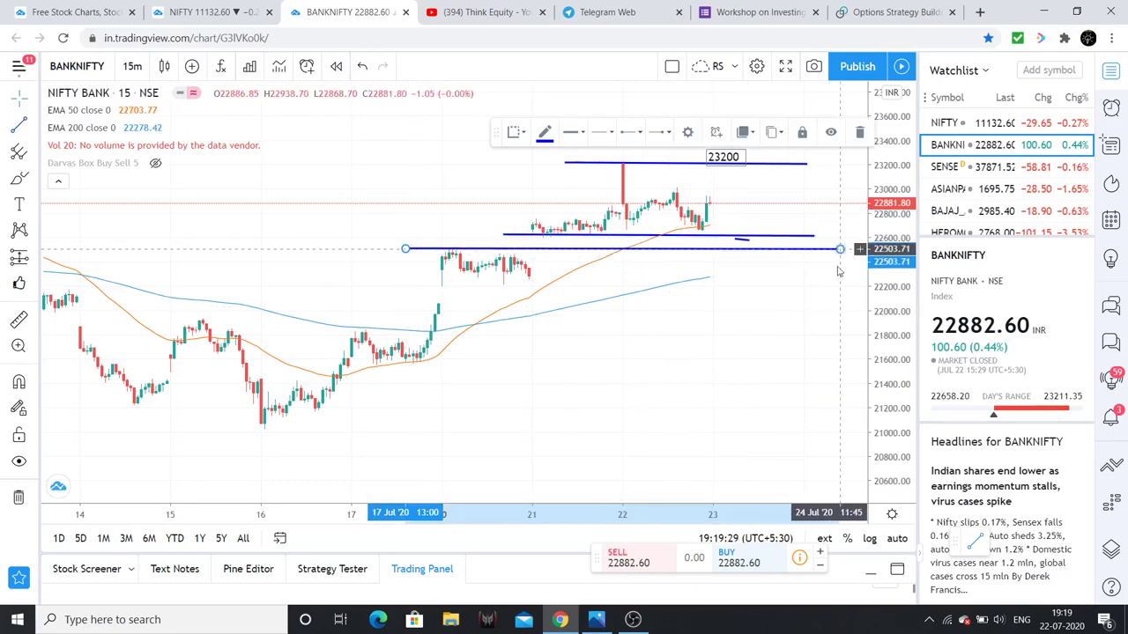
Add a bordered text label reading 22500 below the lowest support line and deselect it
click(18, 203)
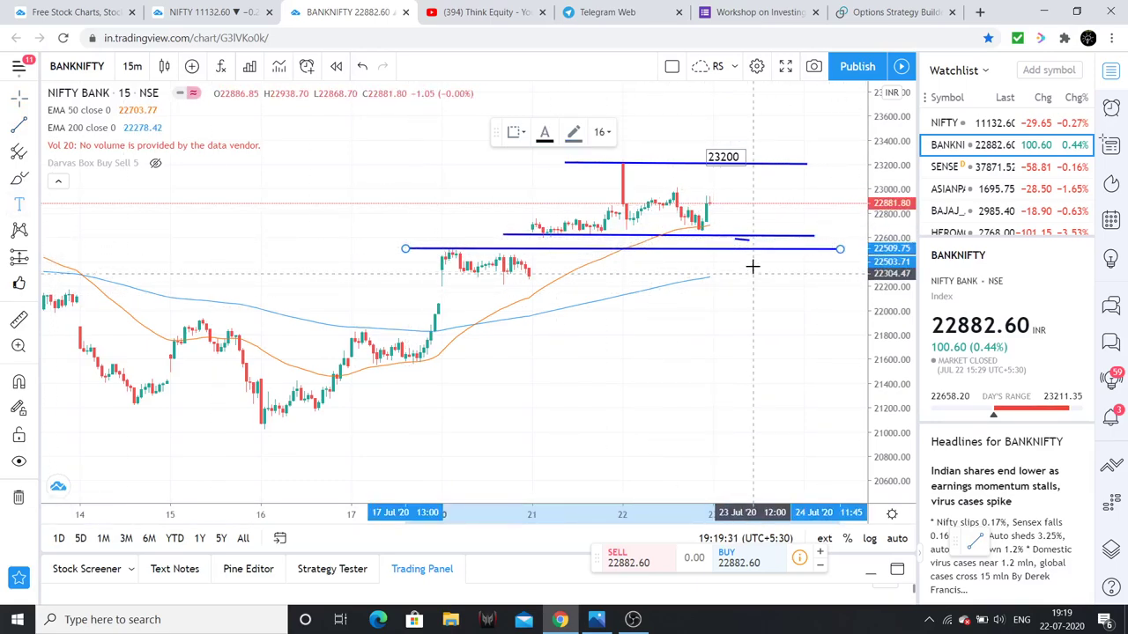
click(724, 265)
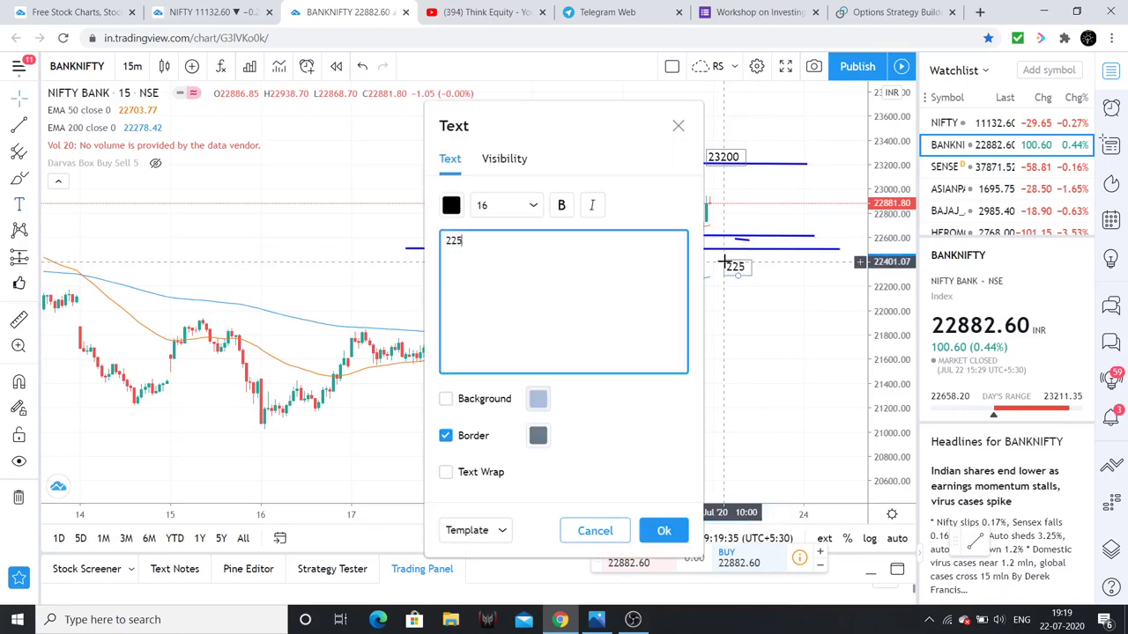
click(665, 532)
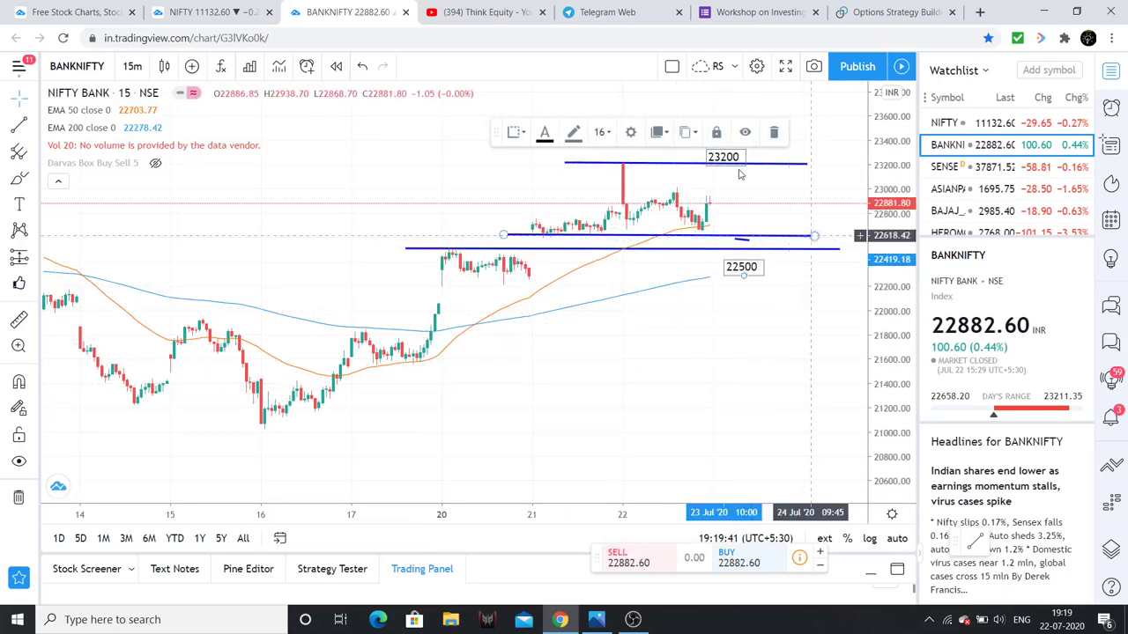
click(772, 294)
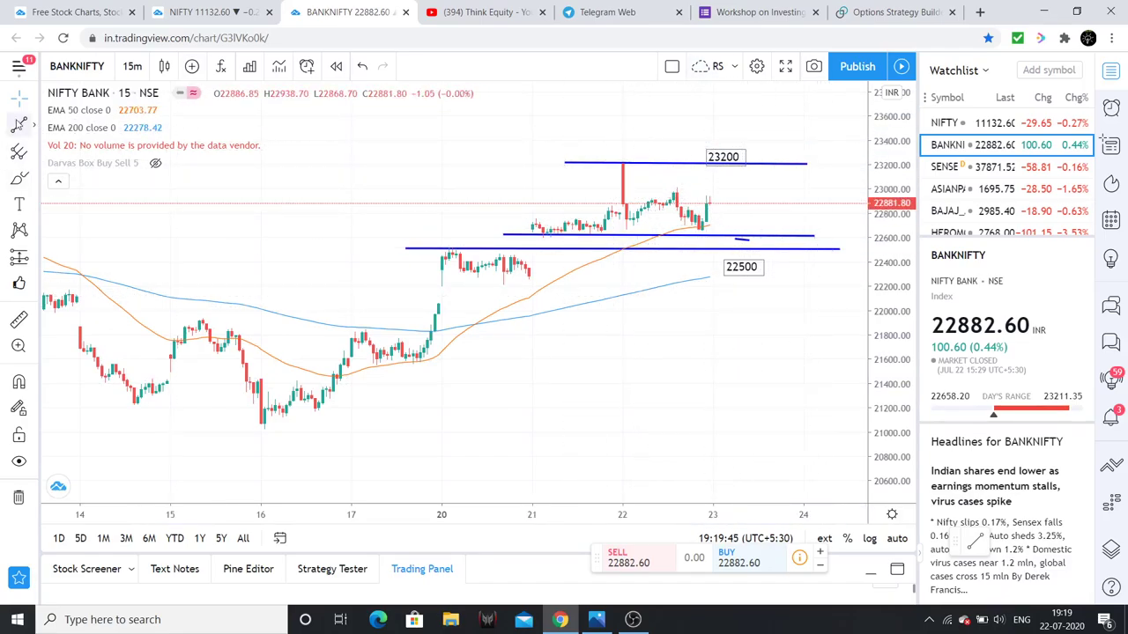
Draw a nearly horizontal resistance trend line at about 23,015 above the 22 July afternoon highs, running from 22 to 23 July, and deselect it
click(838, 242)
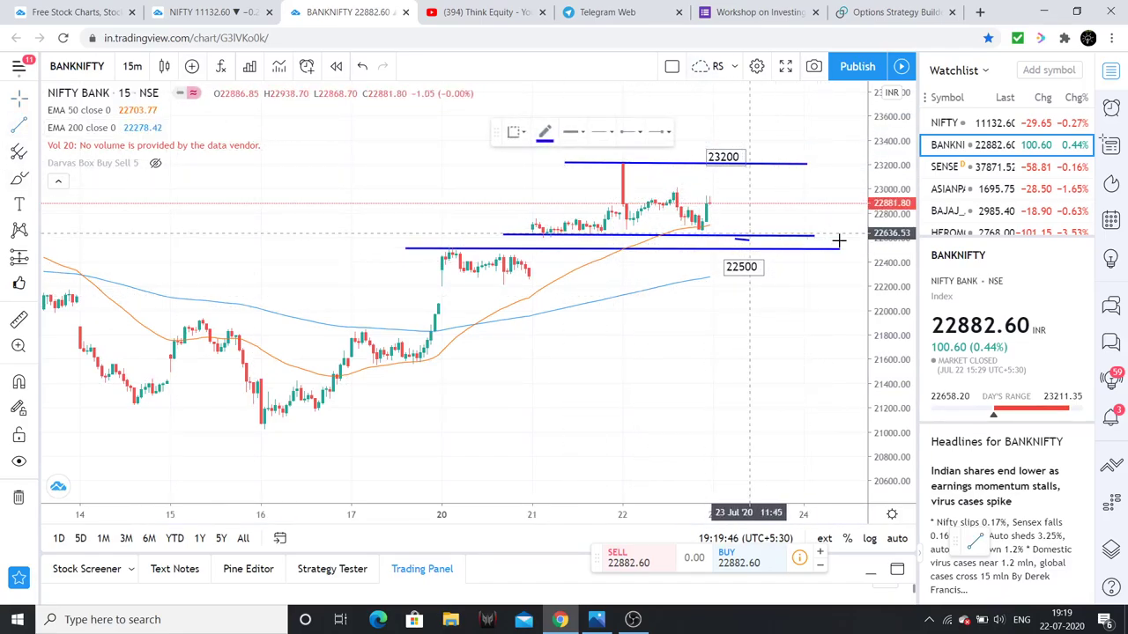
click(652, 186)
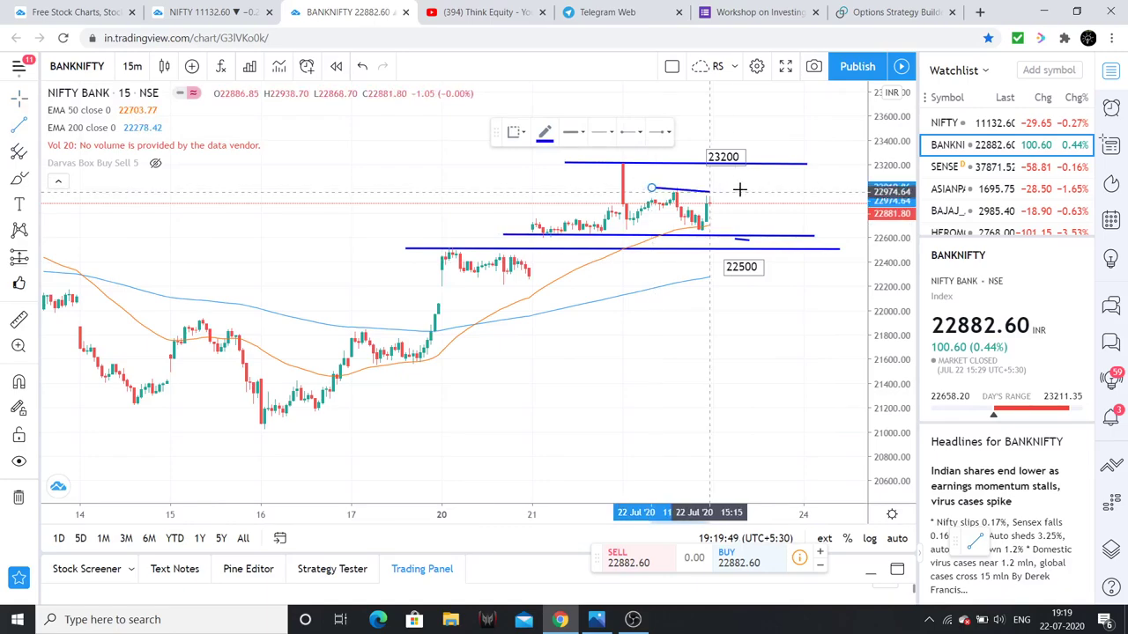
click(812, 187)
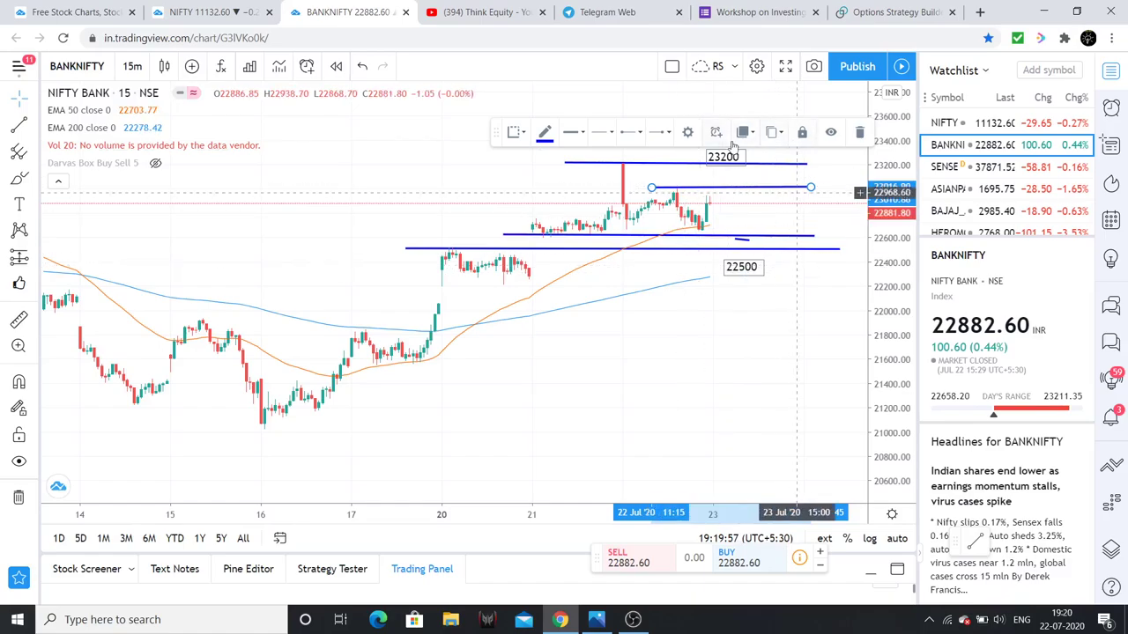
click(476, 257)
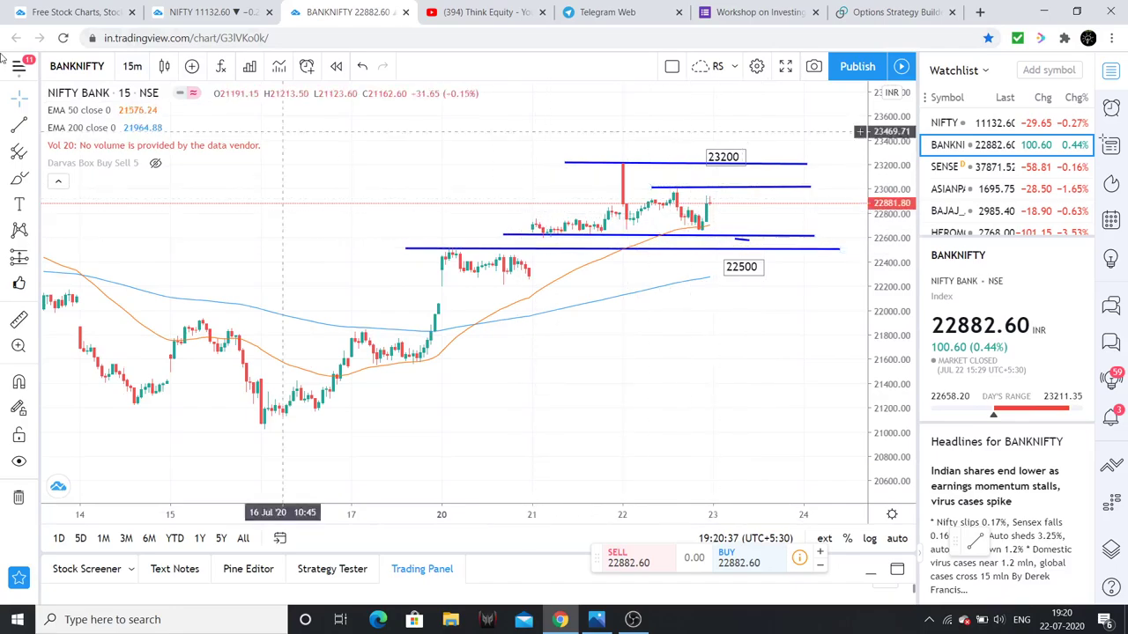
Load the NSE chart of Axis Bank and switch it to the 1-day timeframe
click(335, 66)
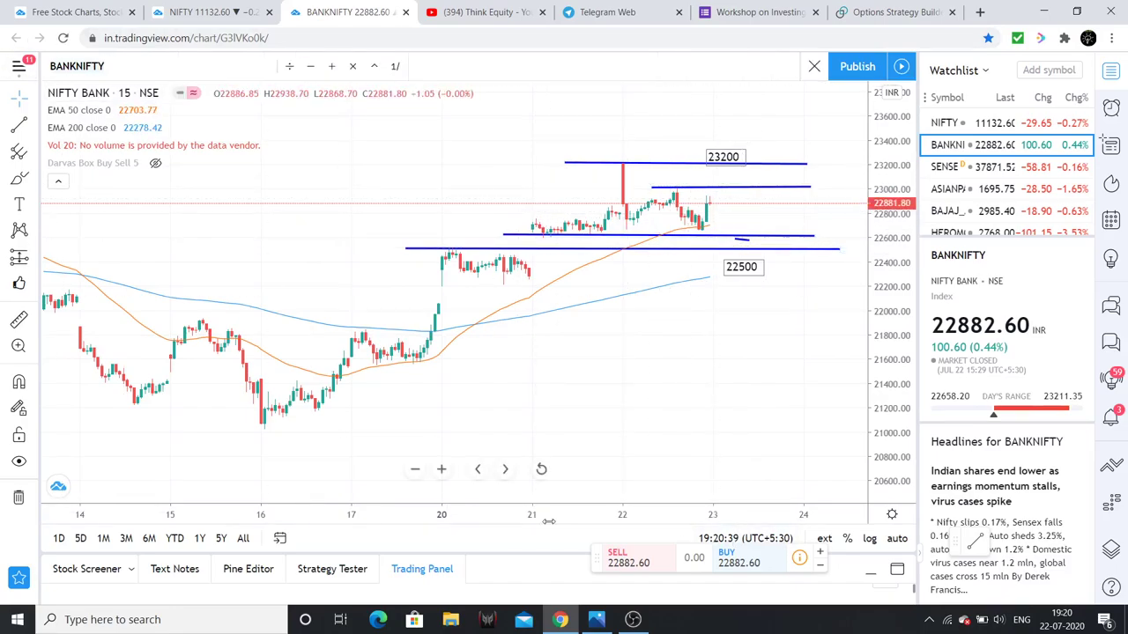
text(AXIS)
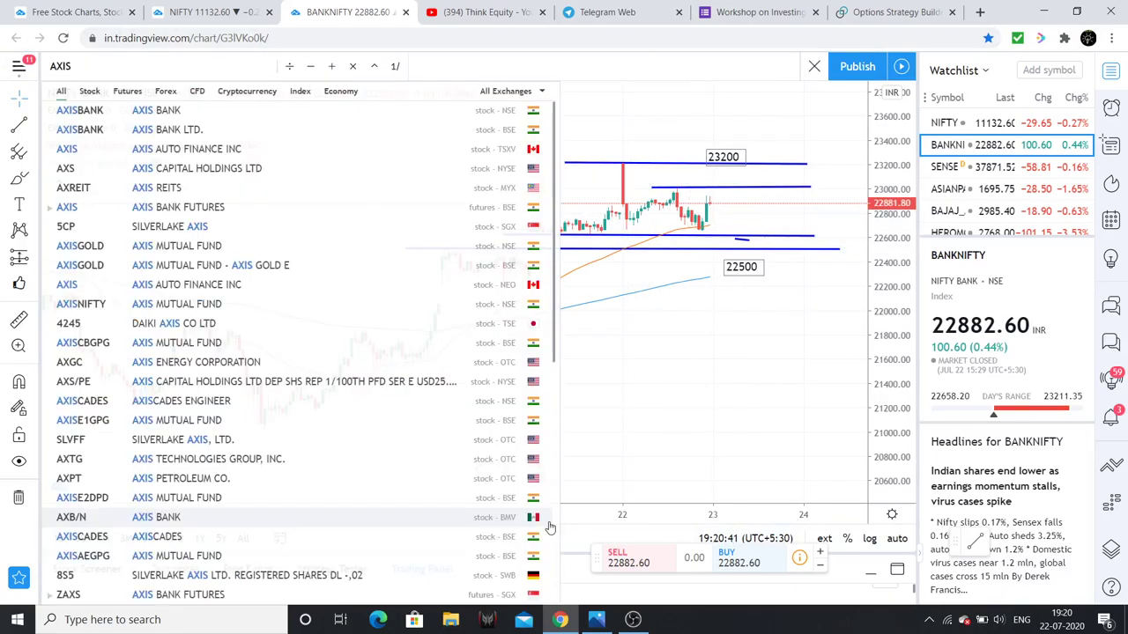
click(184, 117)
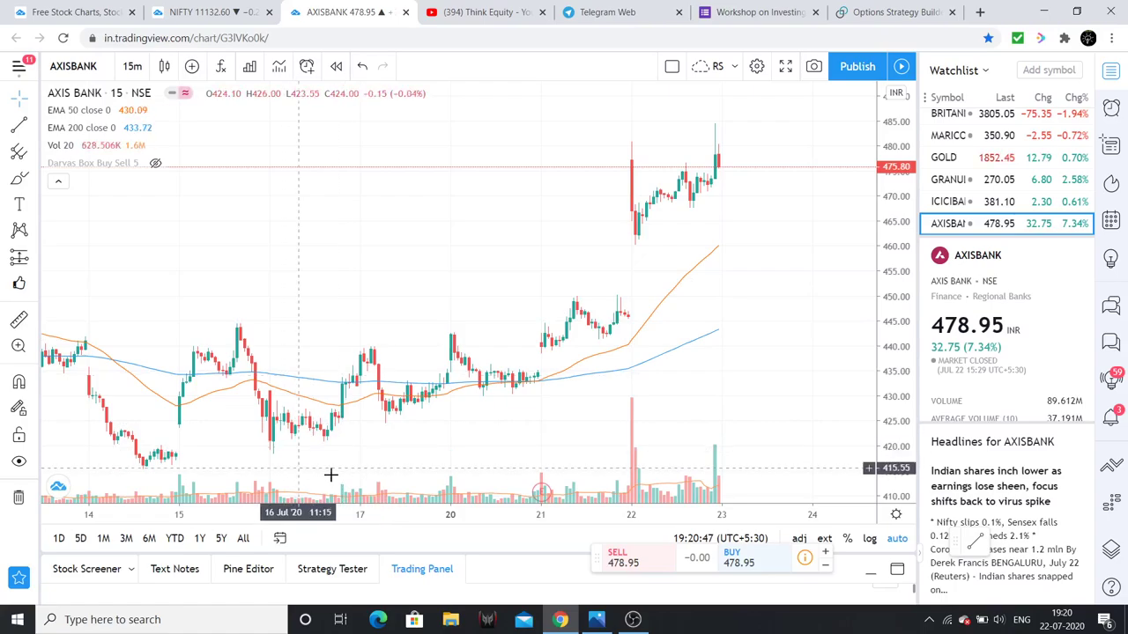
click(136, 67)
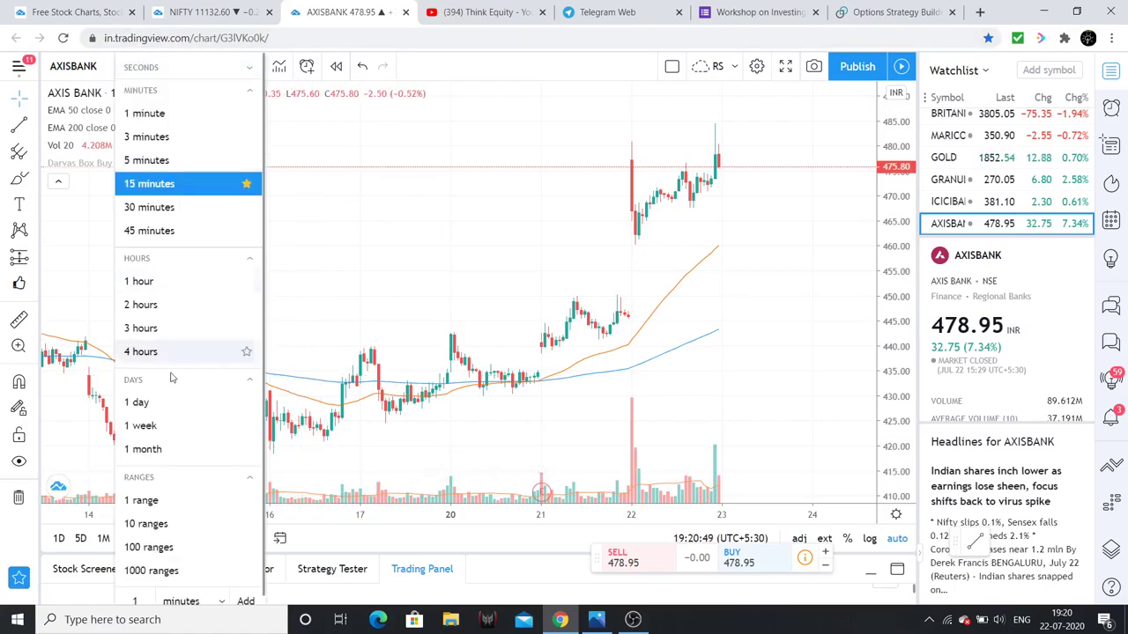
click(271, 217)
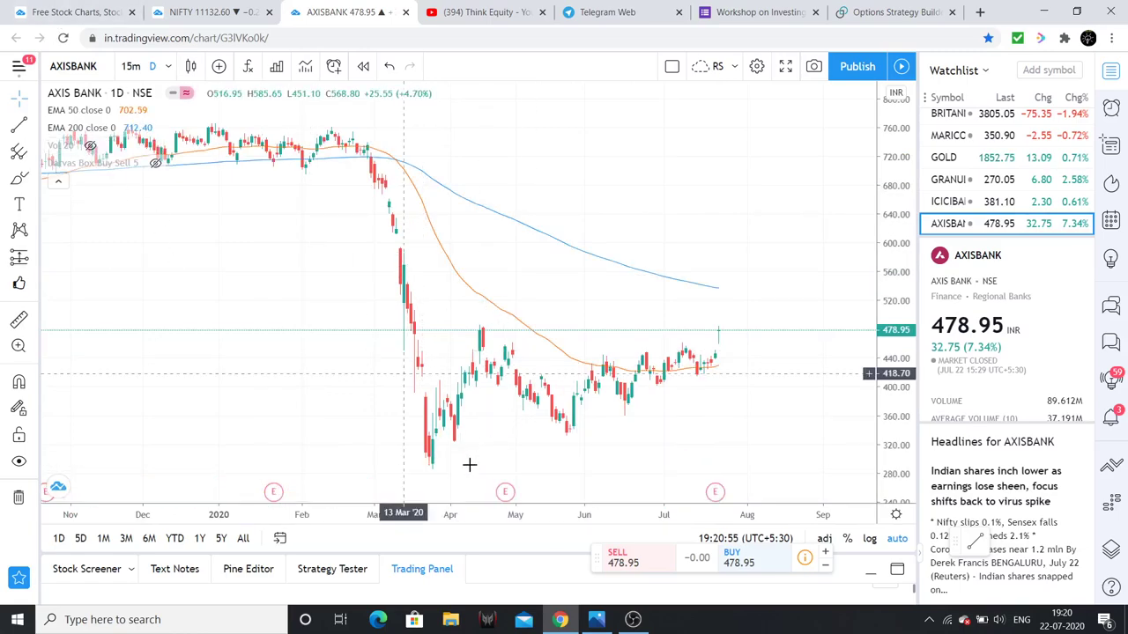
Draw converging trend lines on Axis Bank: from about 490 (15 April) to 448 (10 August), and from about 283 (24 March) to 404 (28 July)
click(441, 469)
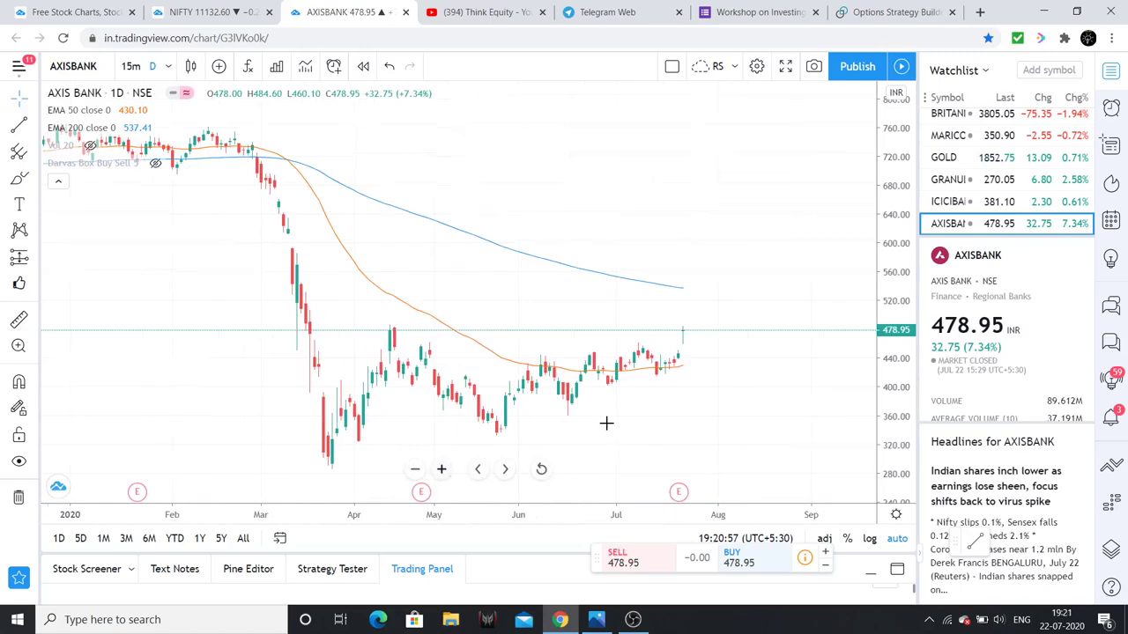
scroll(606, 424, up, 1)
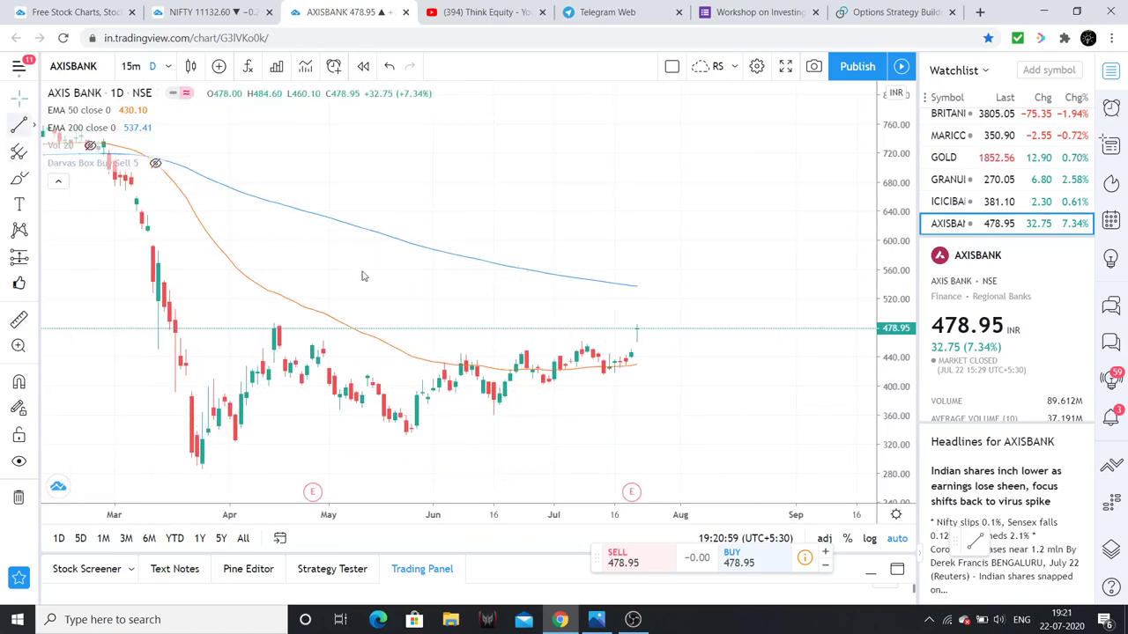
click(269, 323)
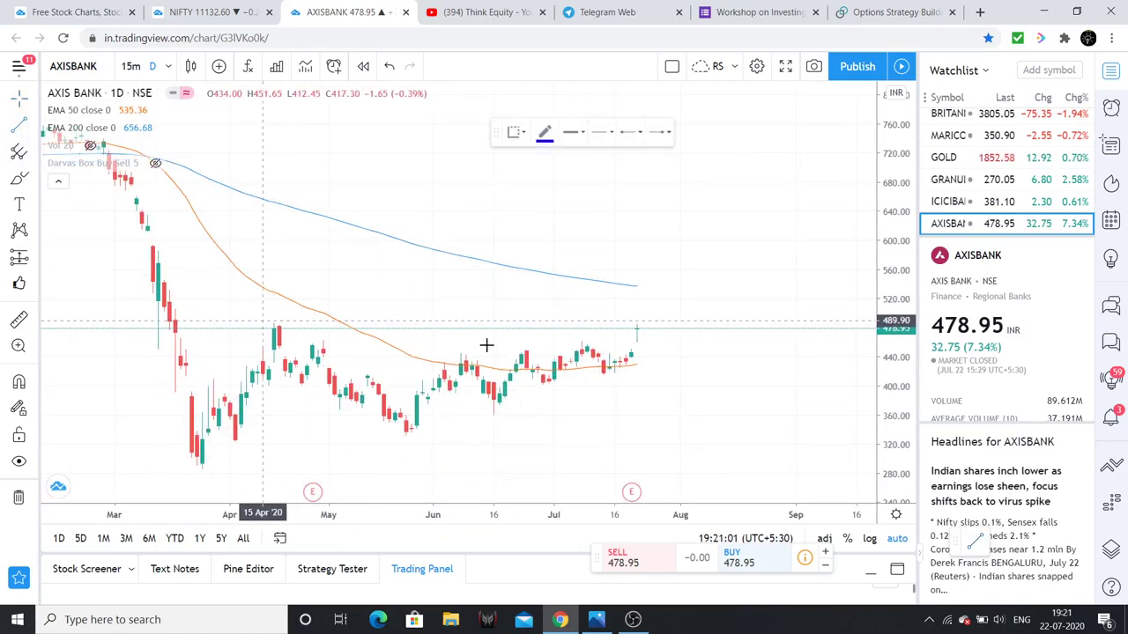
click(263, 321)
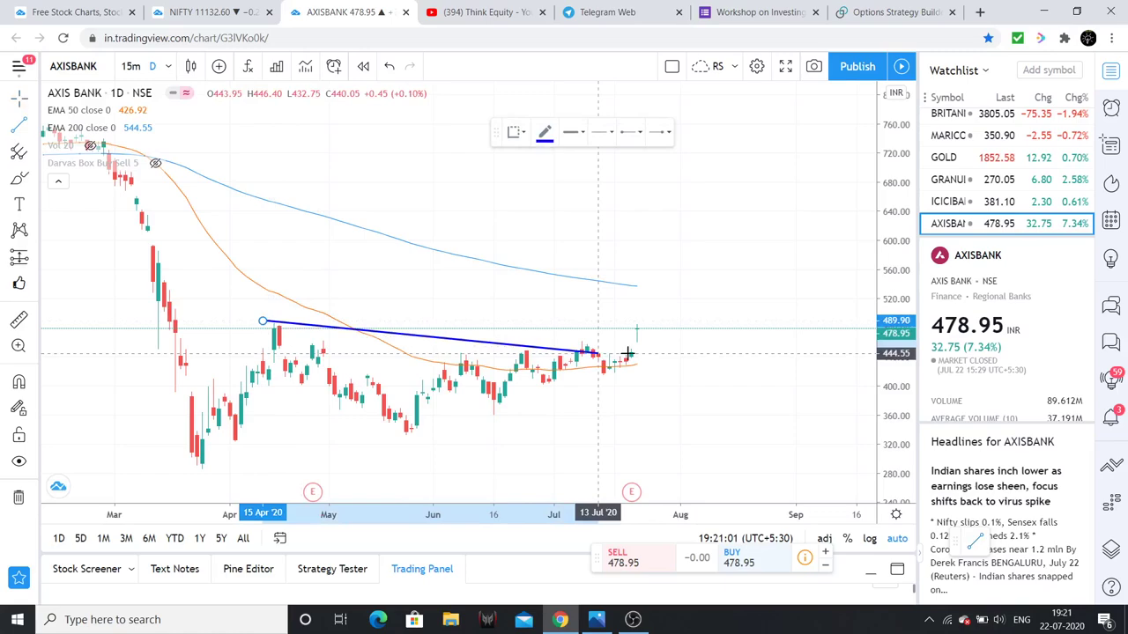
click(706, 350)
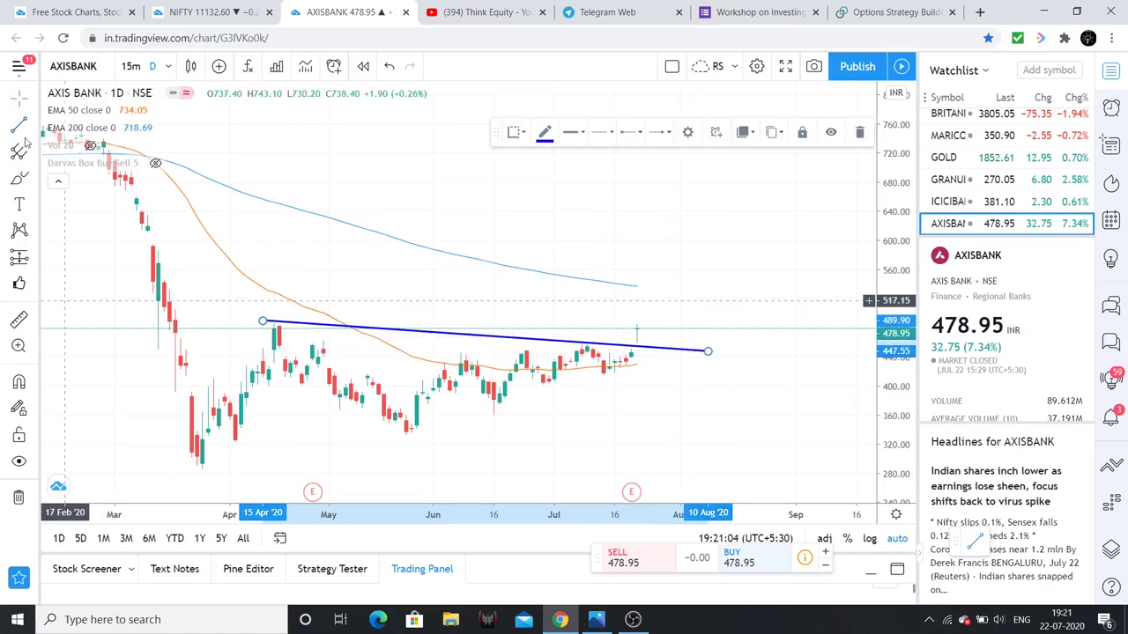
click(197, 471)
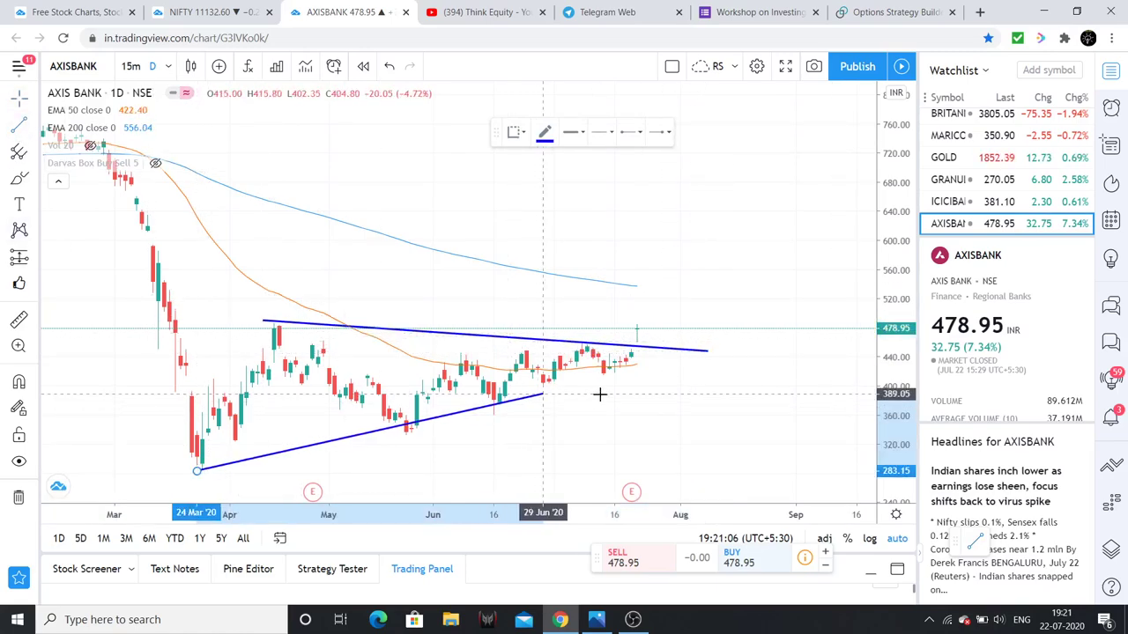
click(658, 382)
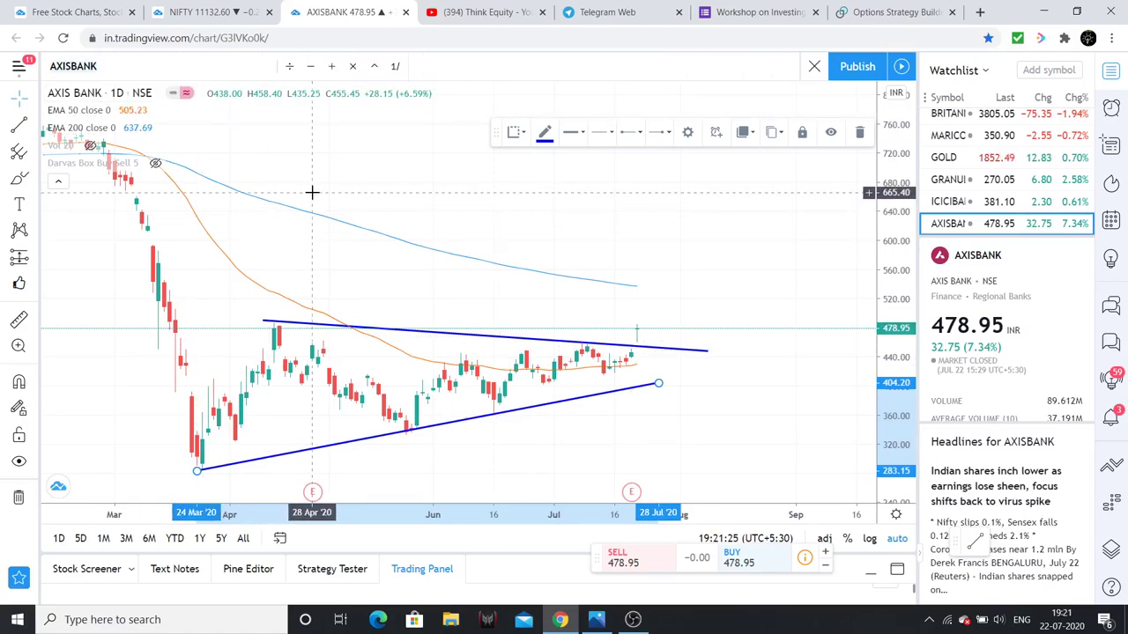
Load the NSE chart of ICICI Bank and draw a nearly horizontal resistance line at about 386 from 23 March to 21 August
text(ICICI)
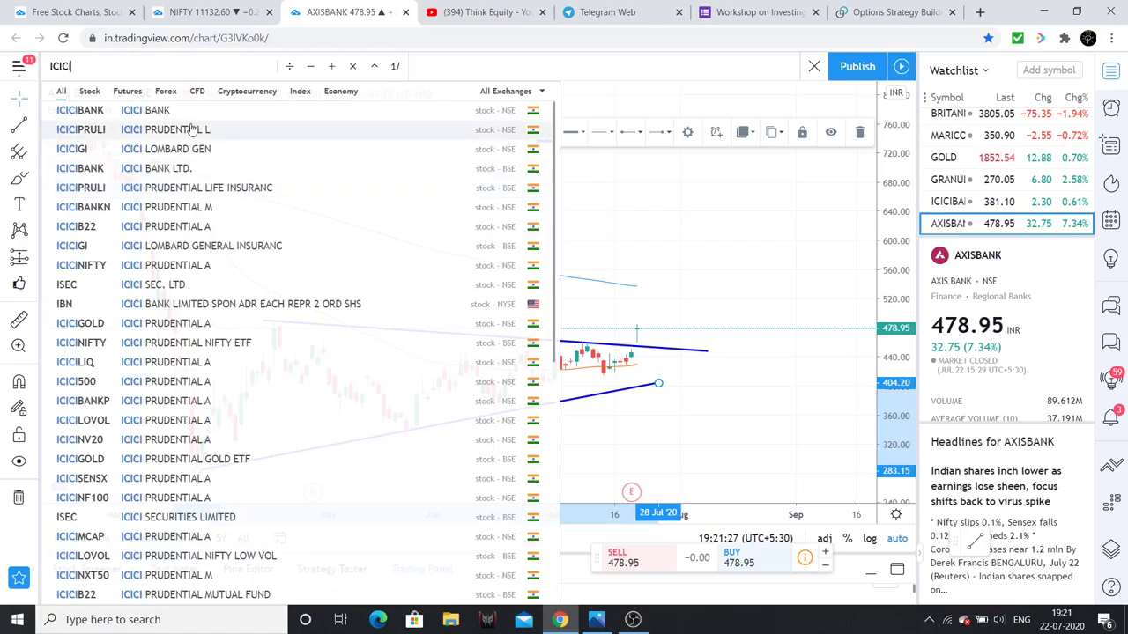
key(Return)
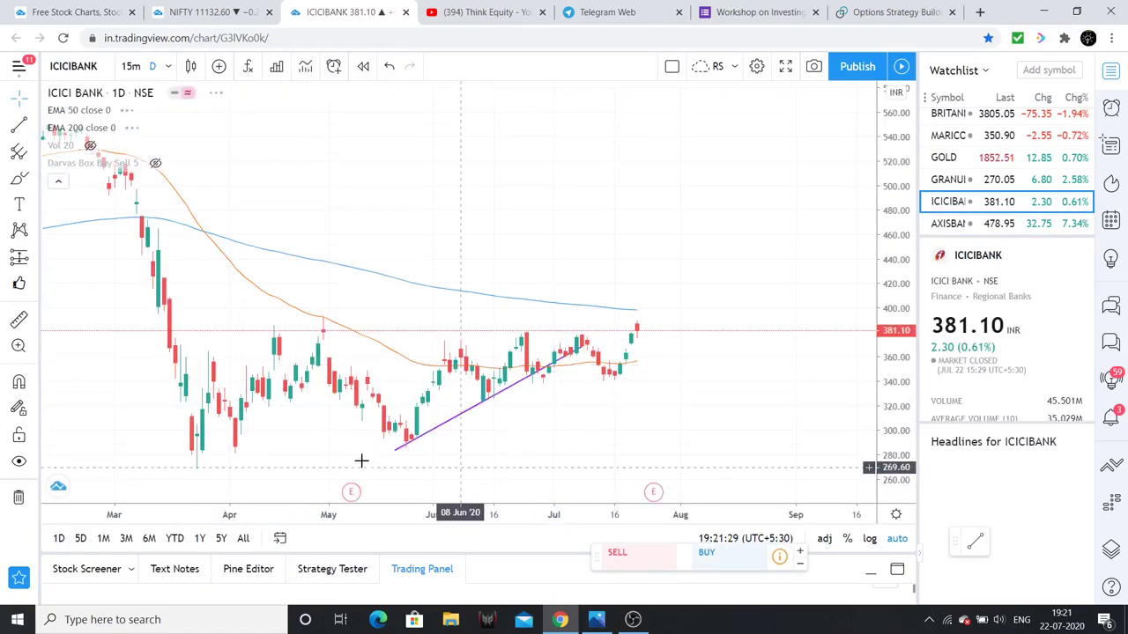
click(193, 323)
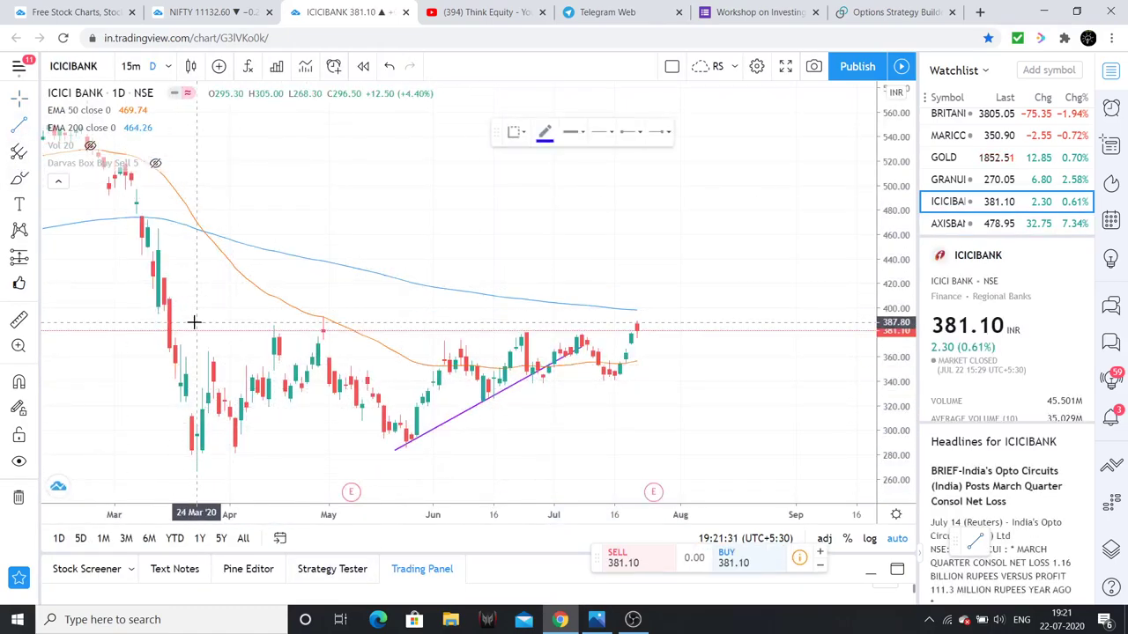
drag(191, 324, 758, 324)
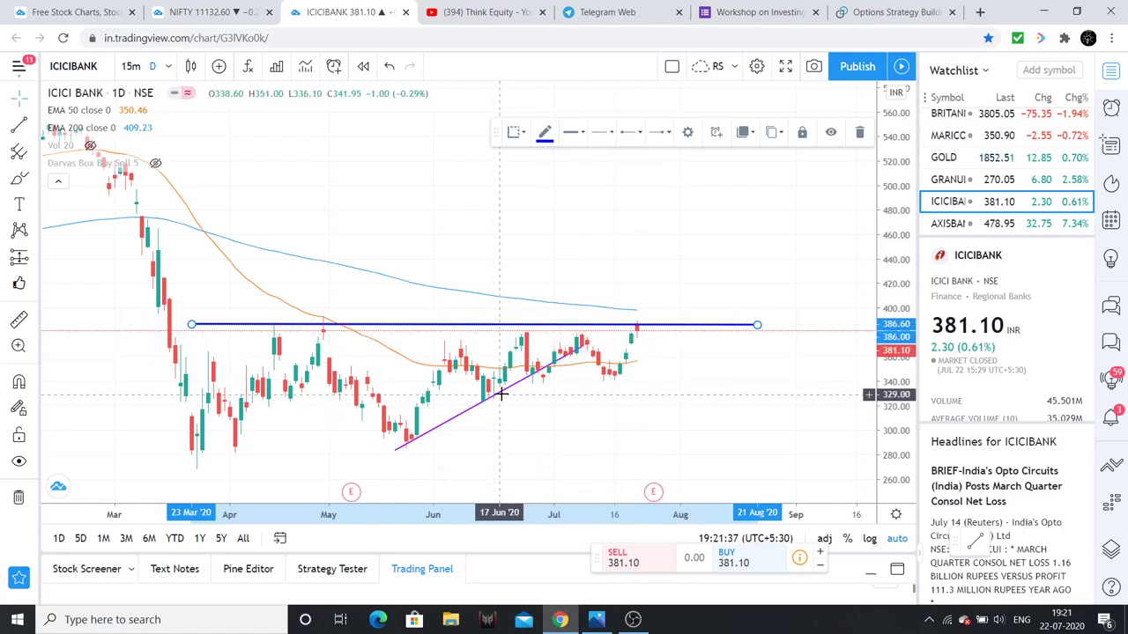
Draw two rising support lines: from about 267 (24 March) to 319 (29 July), and from about 283 (22 May) to 359 (5 August)
click(196, 471)
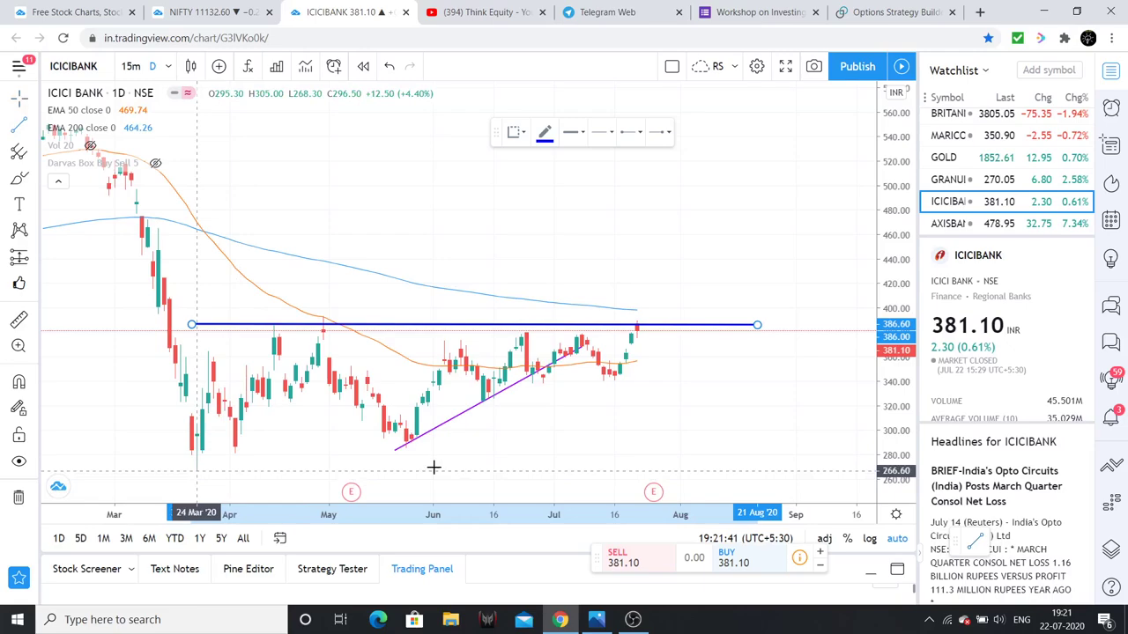
click(664, 407)
click(523, 397)
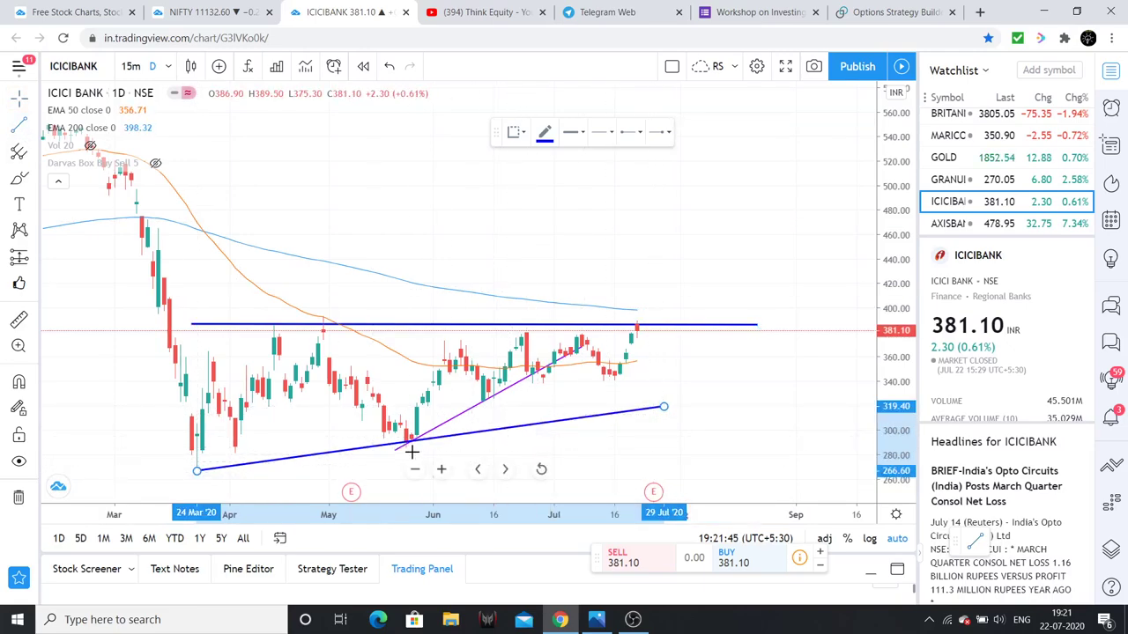
click(406, 450)
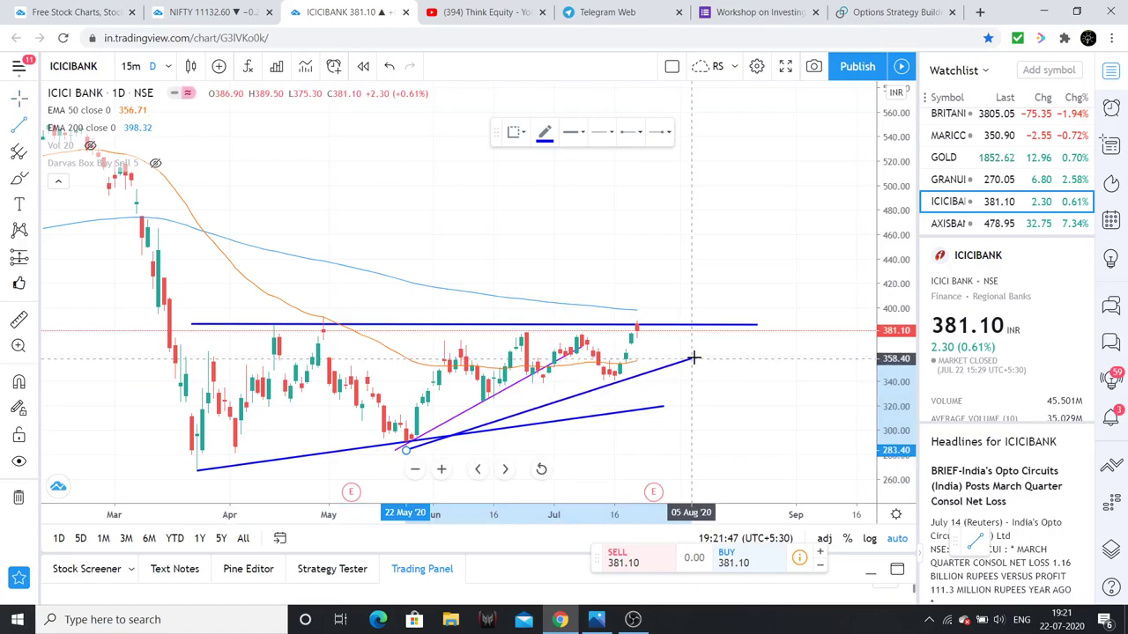
click(692, 358)
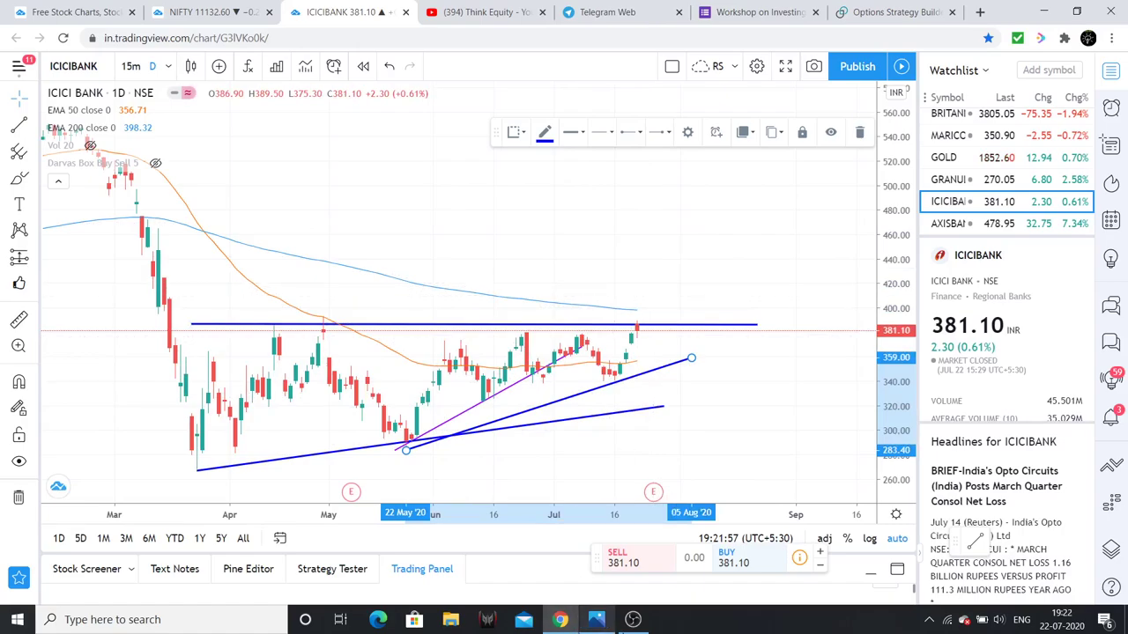
click(634, 620)
click(634, 621)
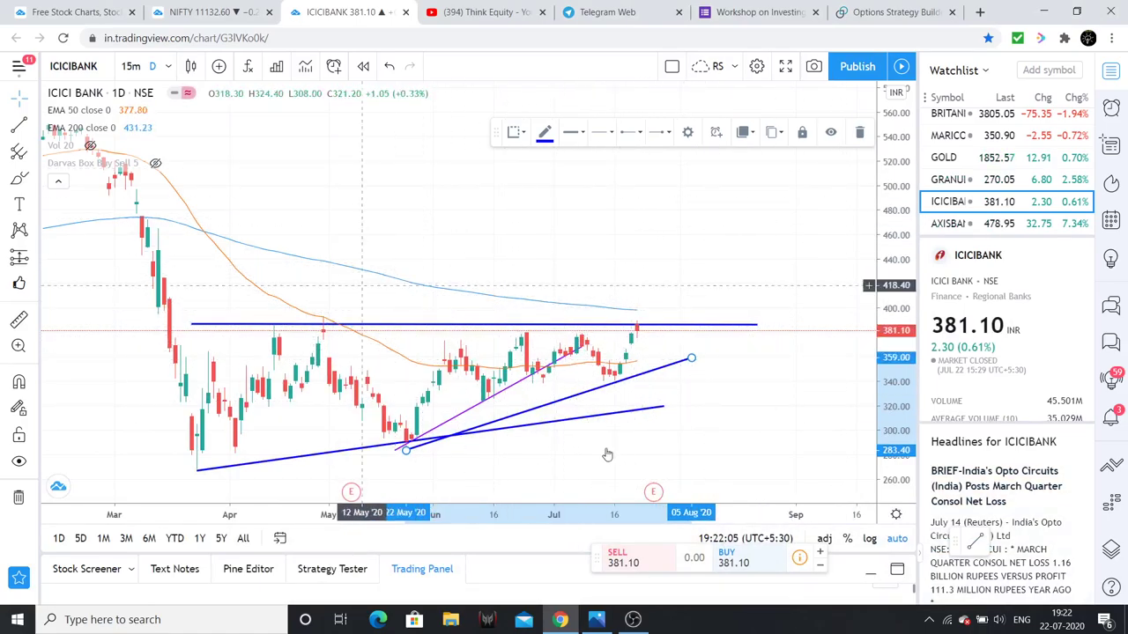
Switch to the investing workshop's Google Form, enlarge the page and review the workshop details and the Day 1 and Day 2 course contents
click(218, 11)
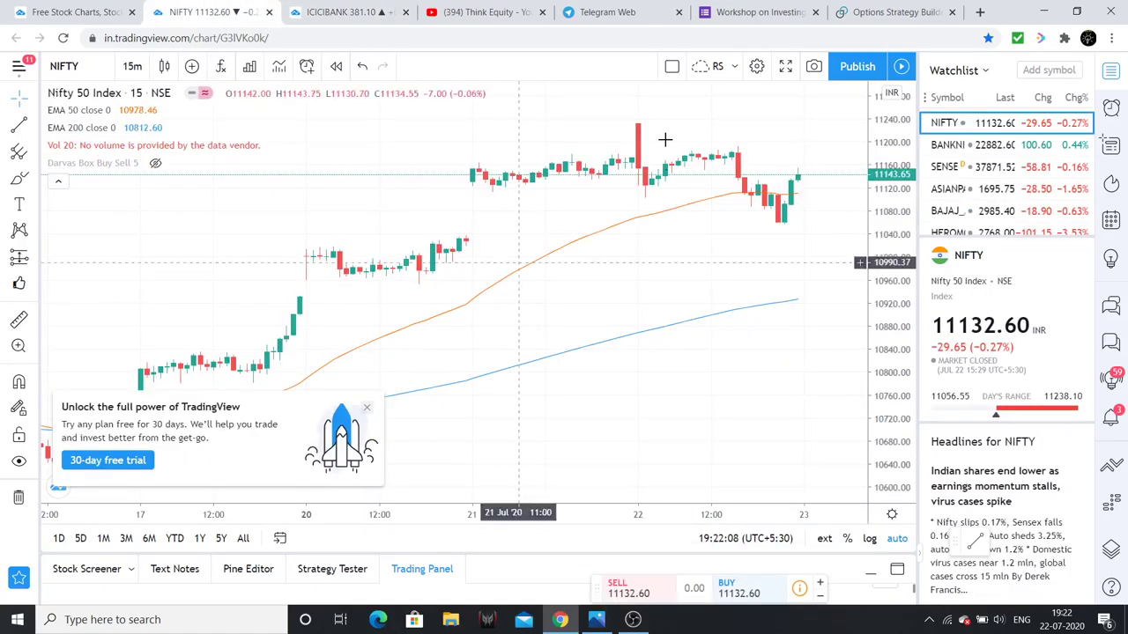
click(756, 11)
scroll(870, 306, up, 3)
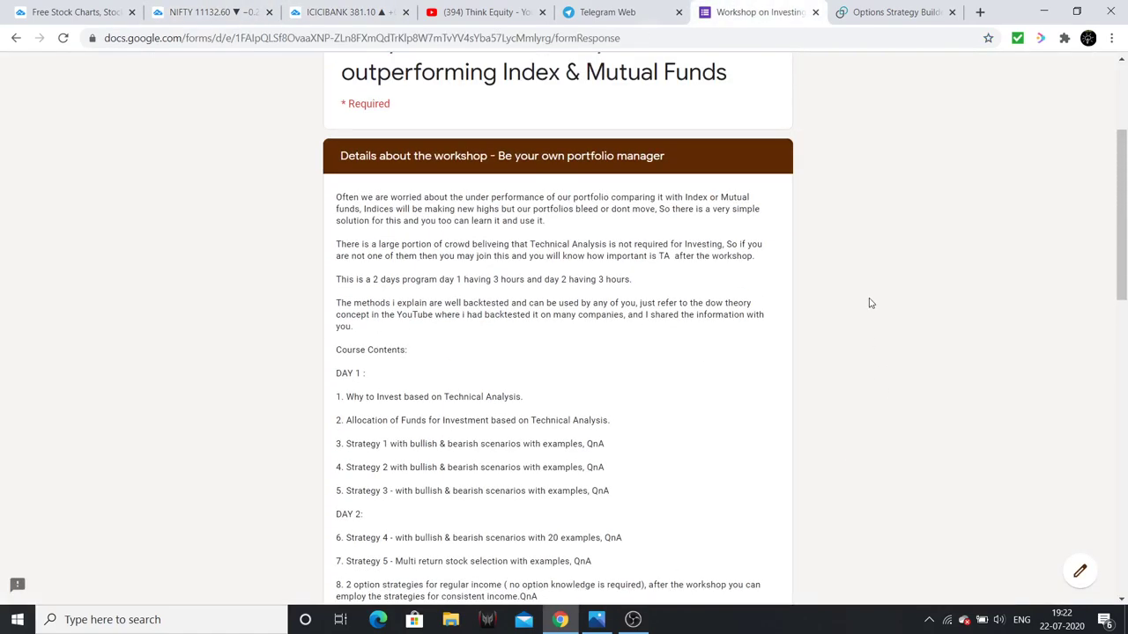
scroll(890, 343, up, 3)
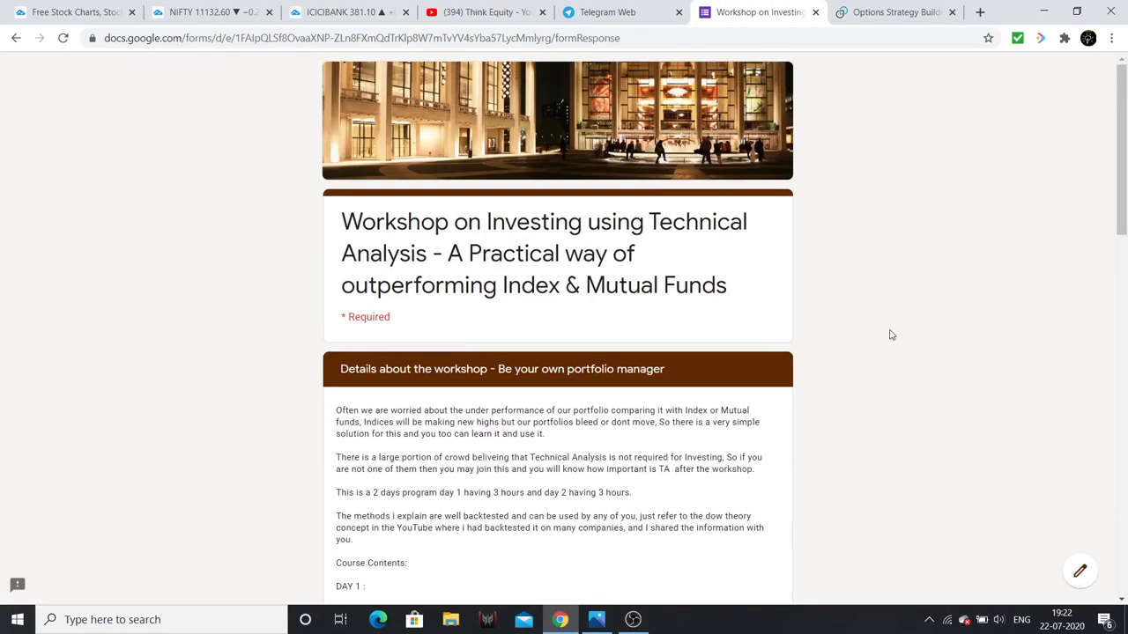
ctrl+scroll(904, 337, up, 3)
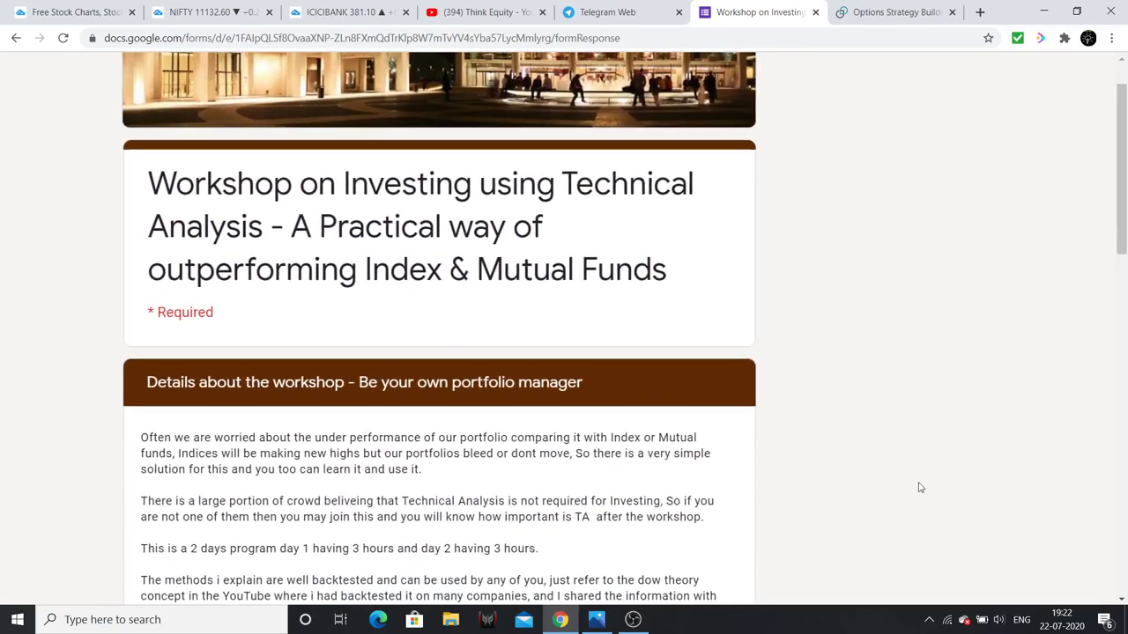
scroll(820, 459, left, 2)
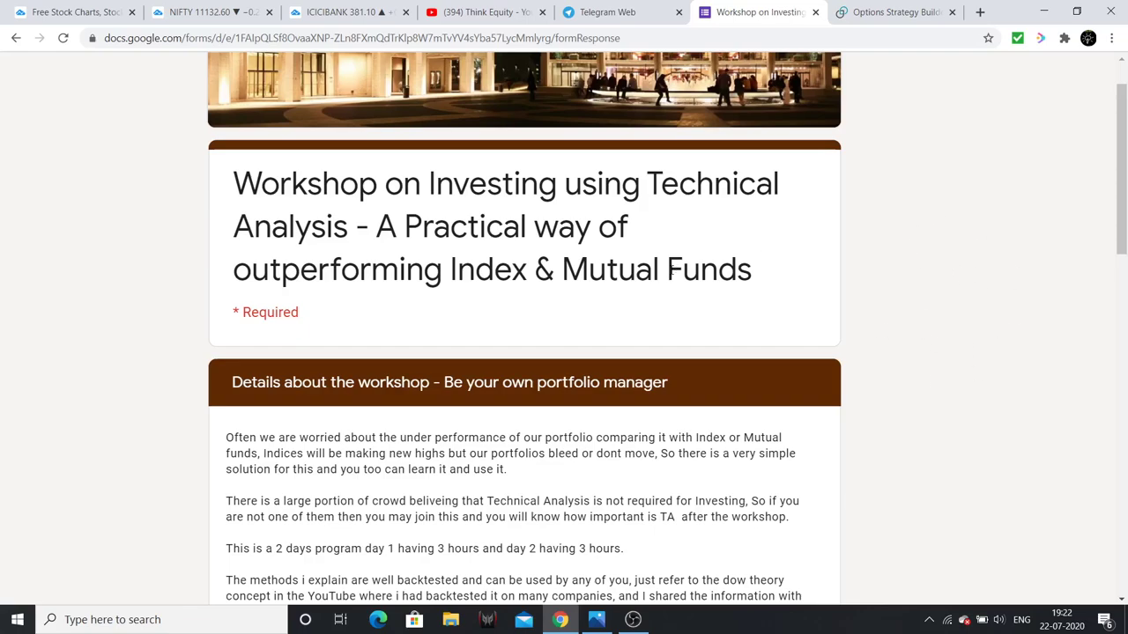
scroll(936, 348, down, 1)
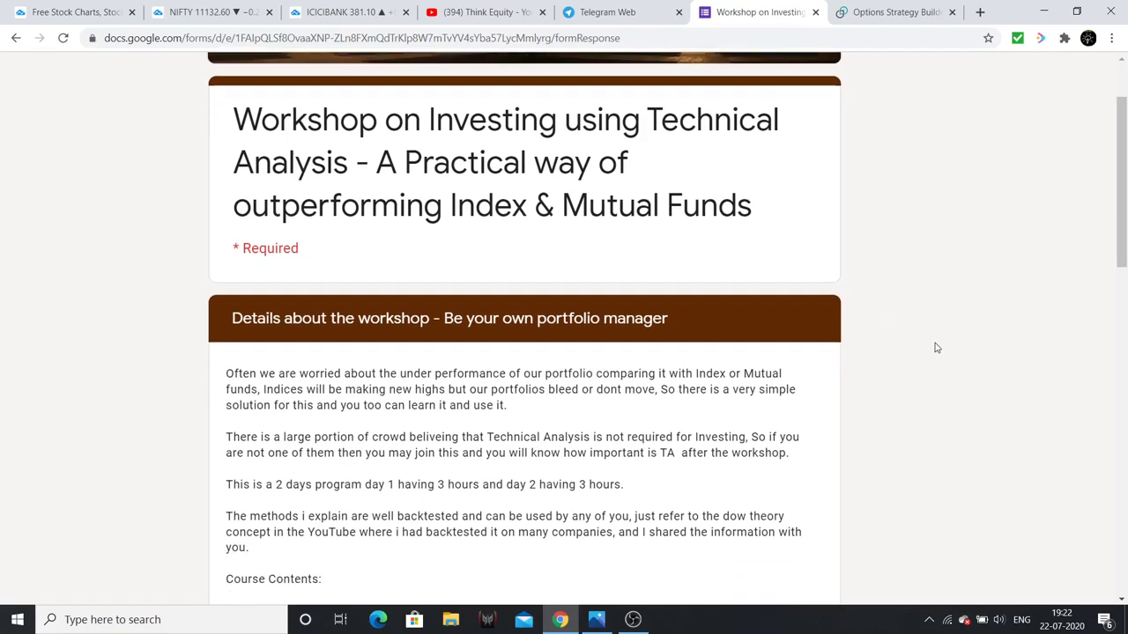
scroll(945, 355, down, 1)
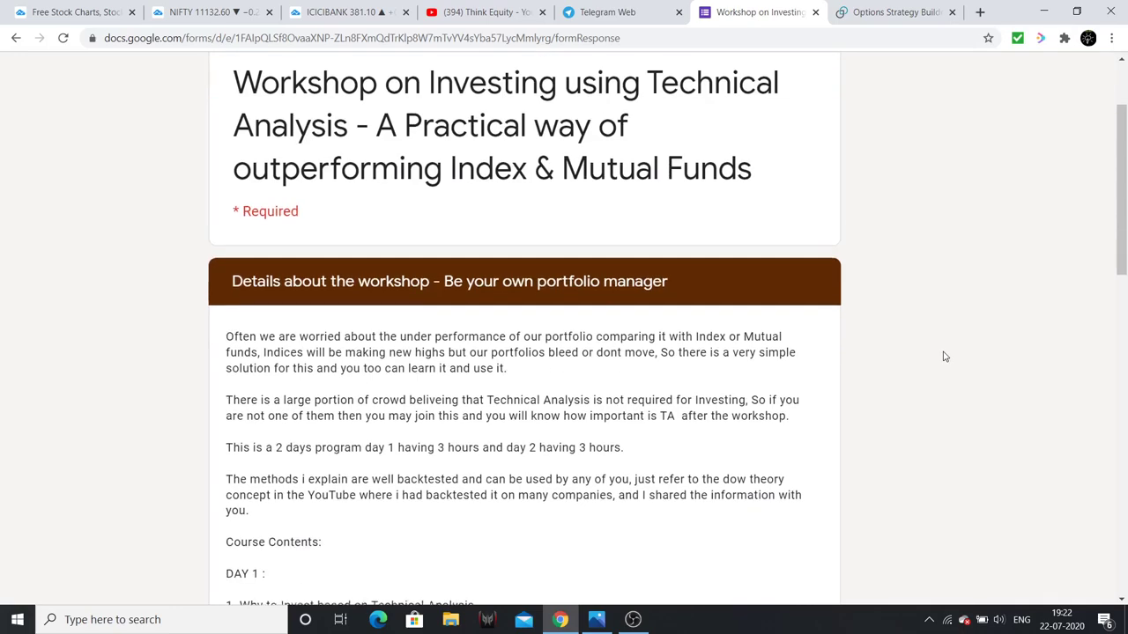
scroll(1005, 411, down, 1)
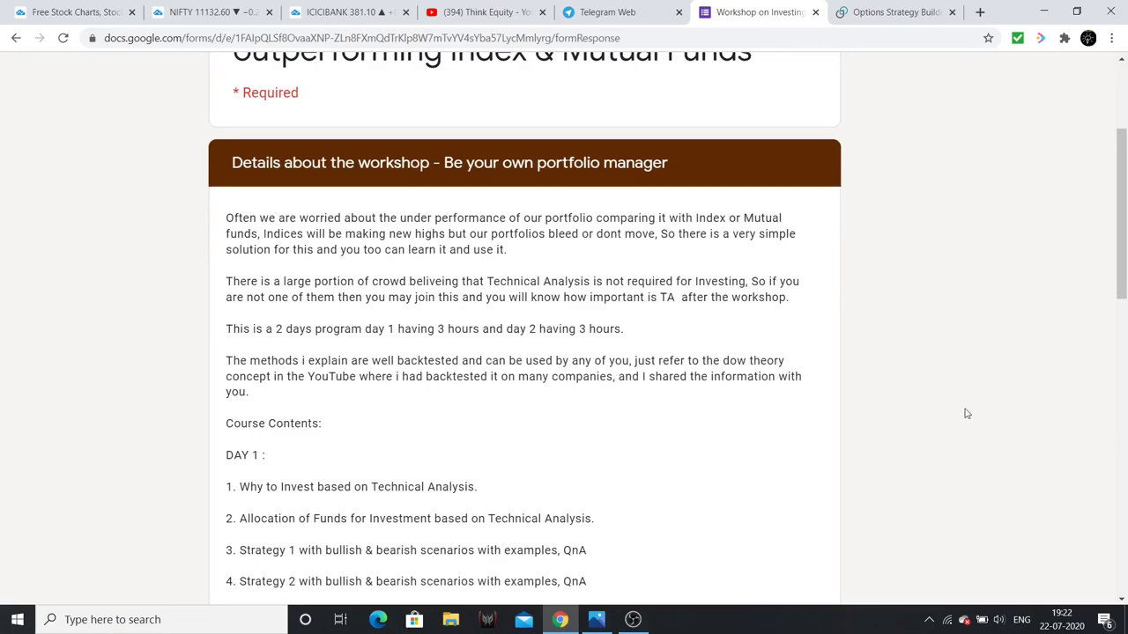
scroll(969, 418, down, 2)
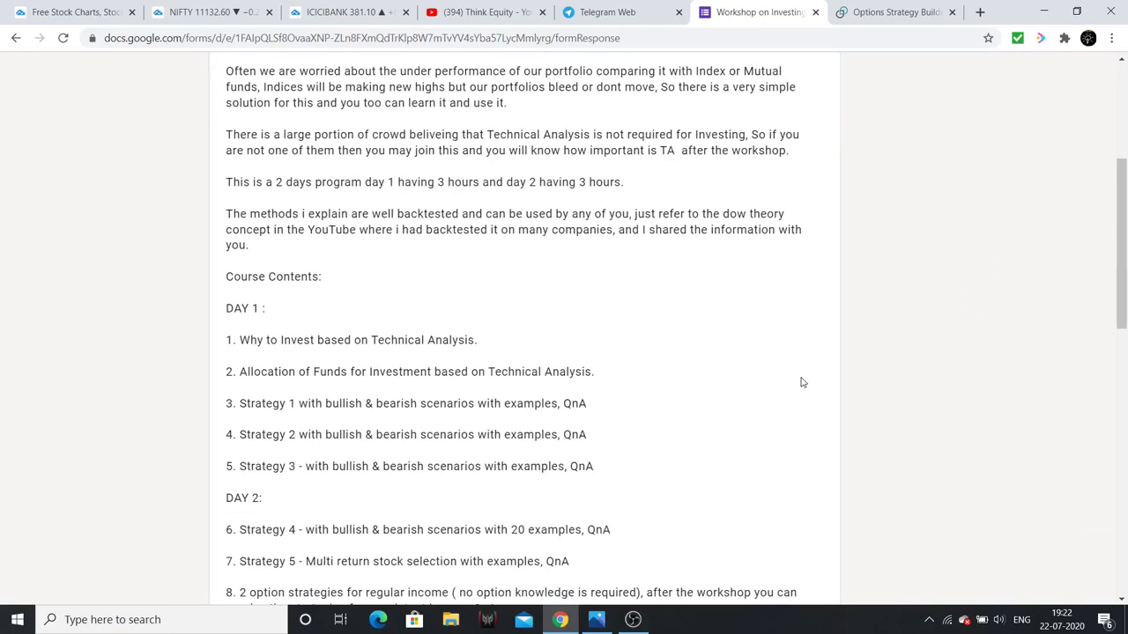
scroll(876, 416, down, 2)
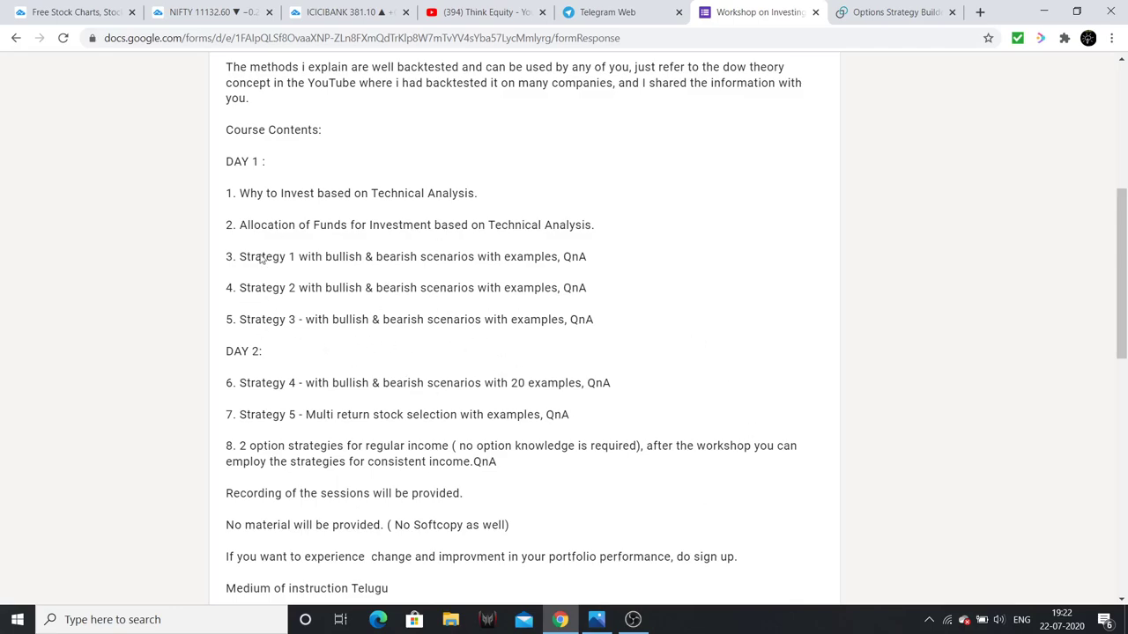
Review the workshop form's session details, registration deadline, disclaimer and the name, email, phone and payment questions
scroll(498, 444, down, 1)
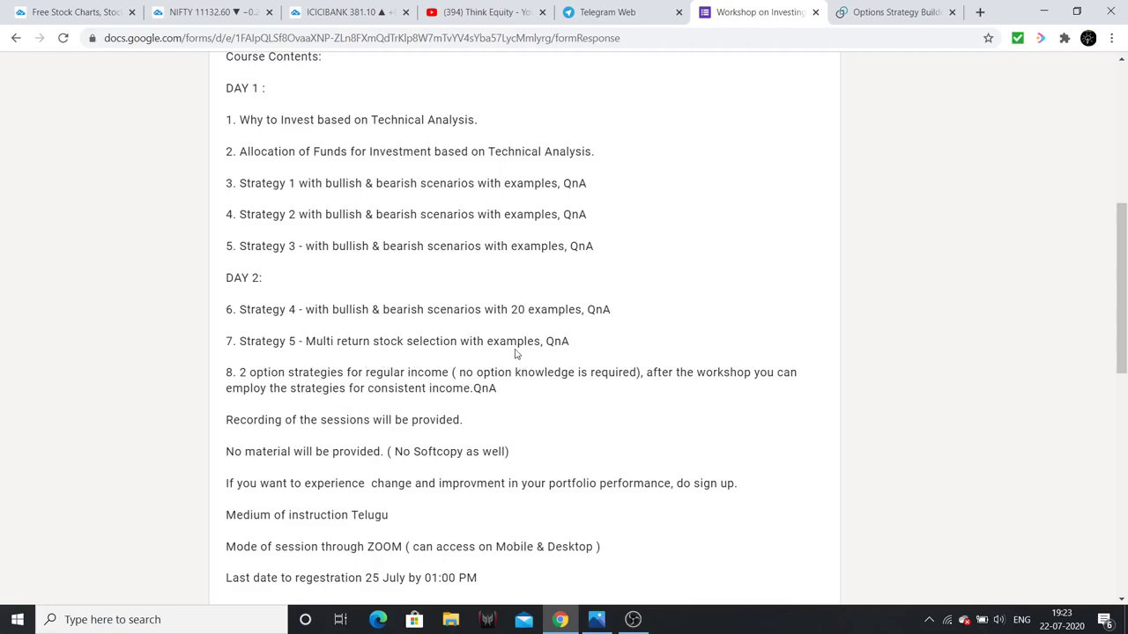
scroll(516, 354, down, 2)
scroll(516, 353, up, 5)
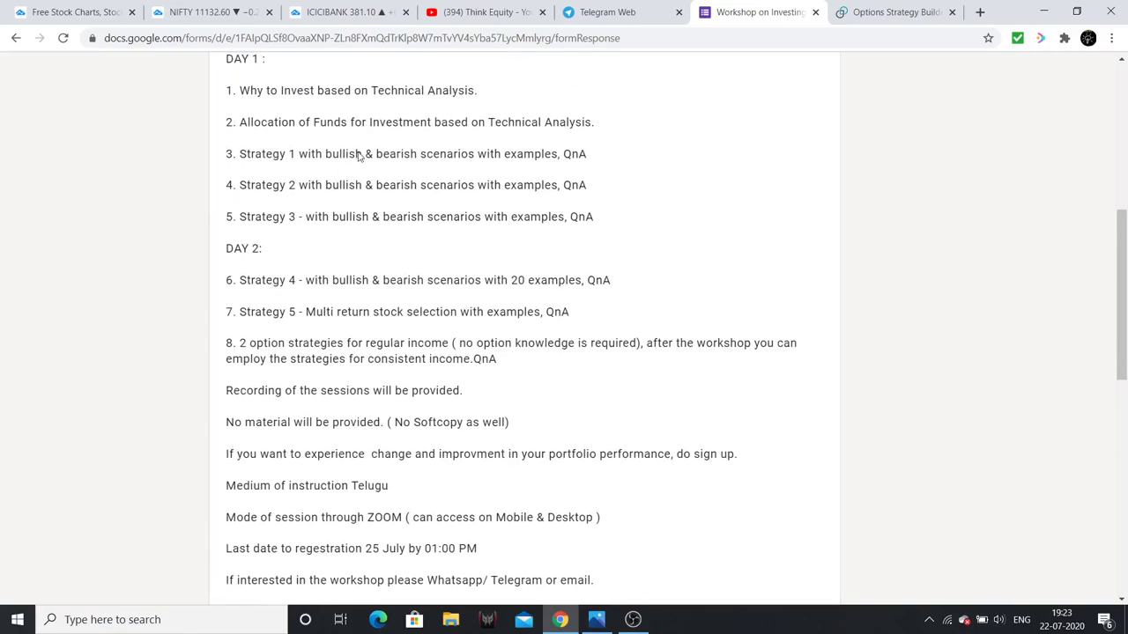
scroll(495, 323, up, 3)
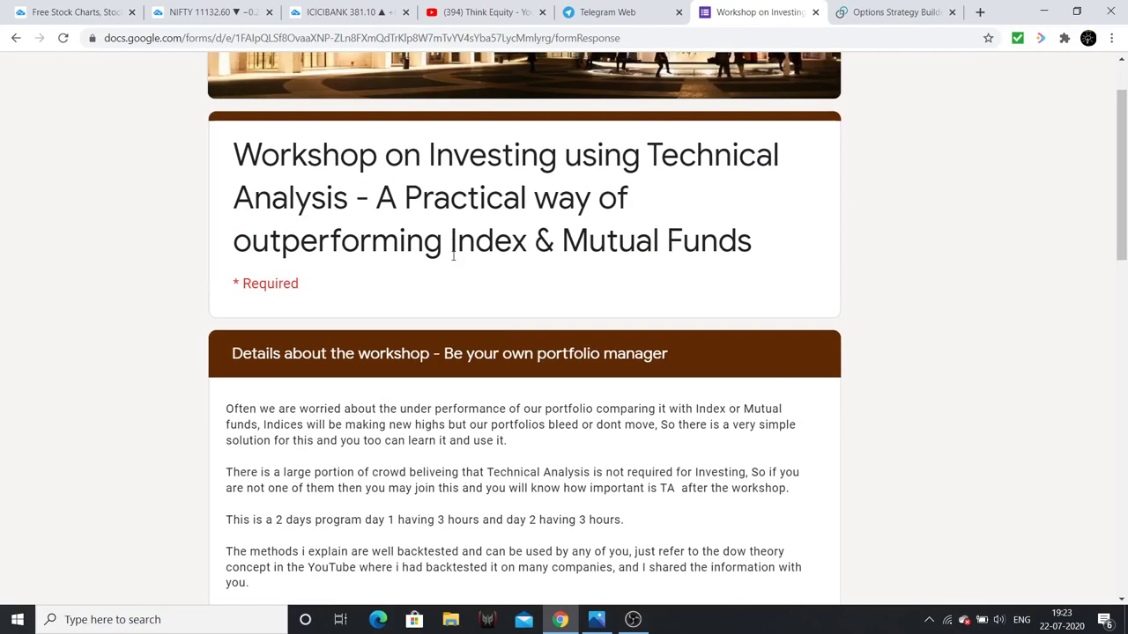
scroll(498, 296, down, 5)
scroll(505, 331, down, 4)
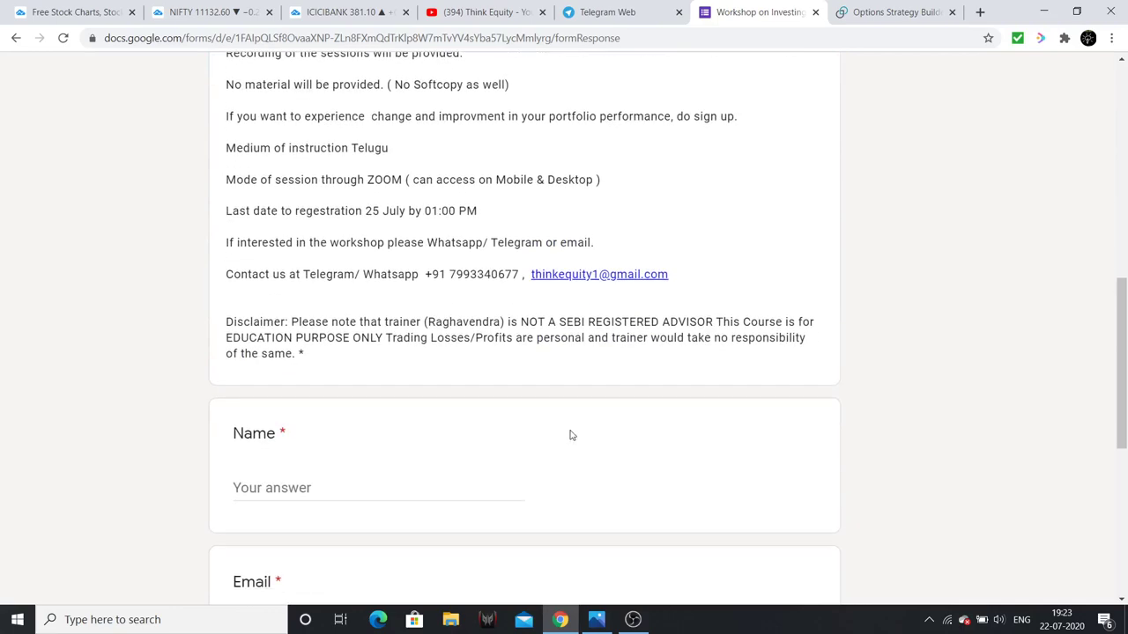
scroll(415, 302, down, 6)
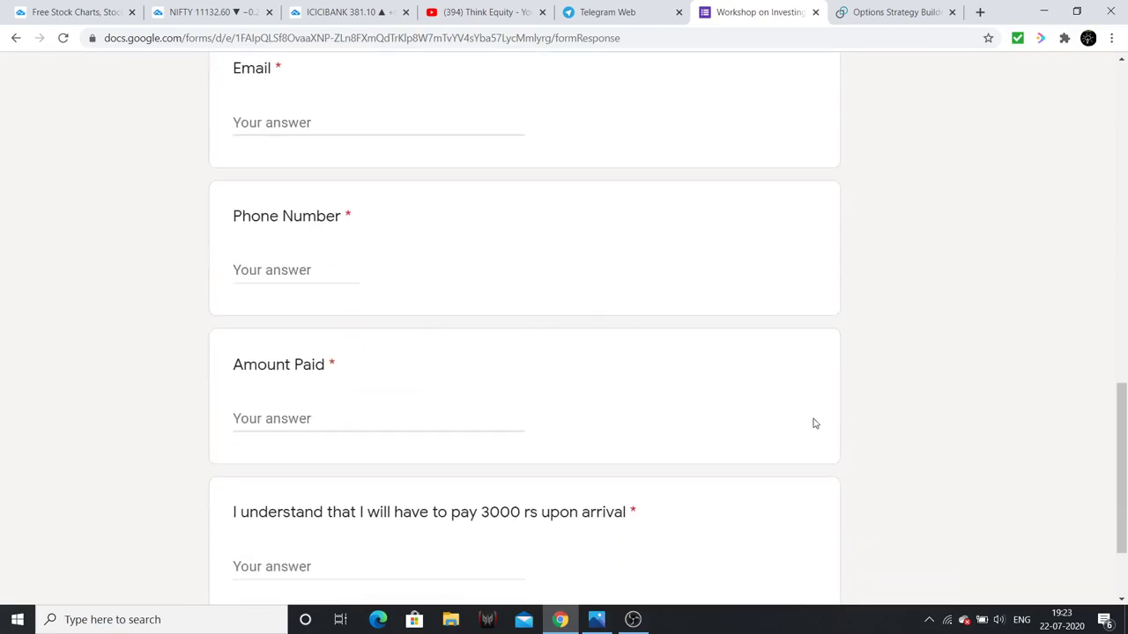
scroll(802, 410, up, 7)
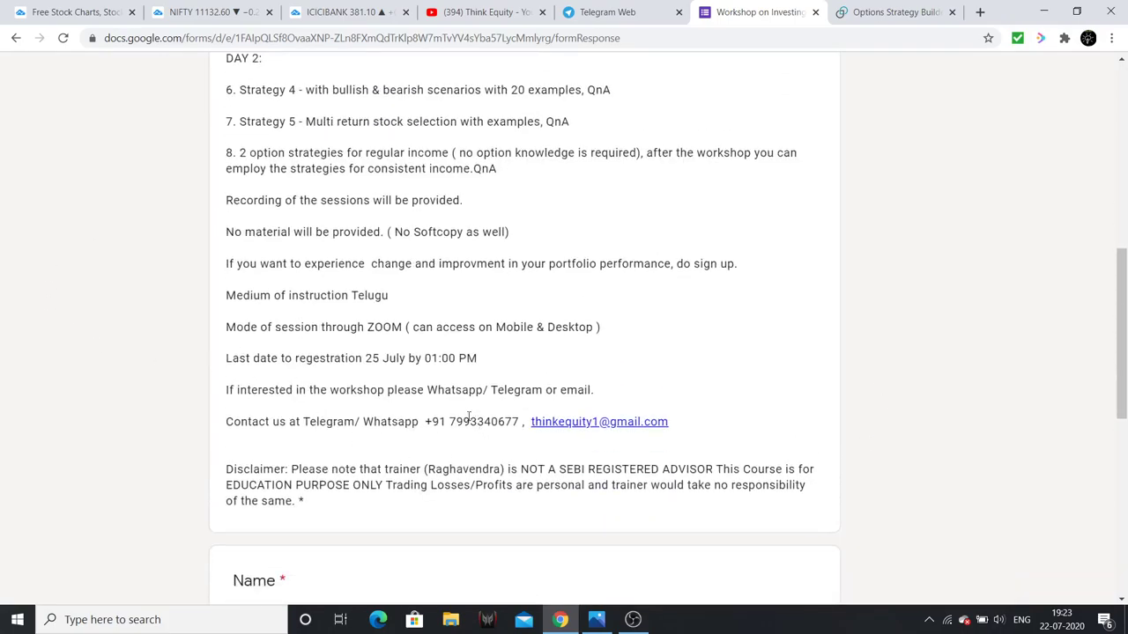
scroll(600, 385, up, 10)
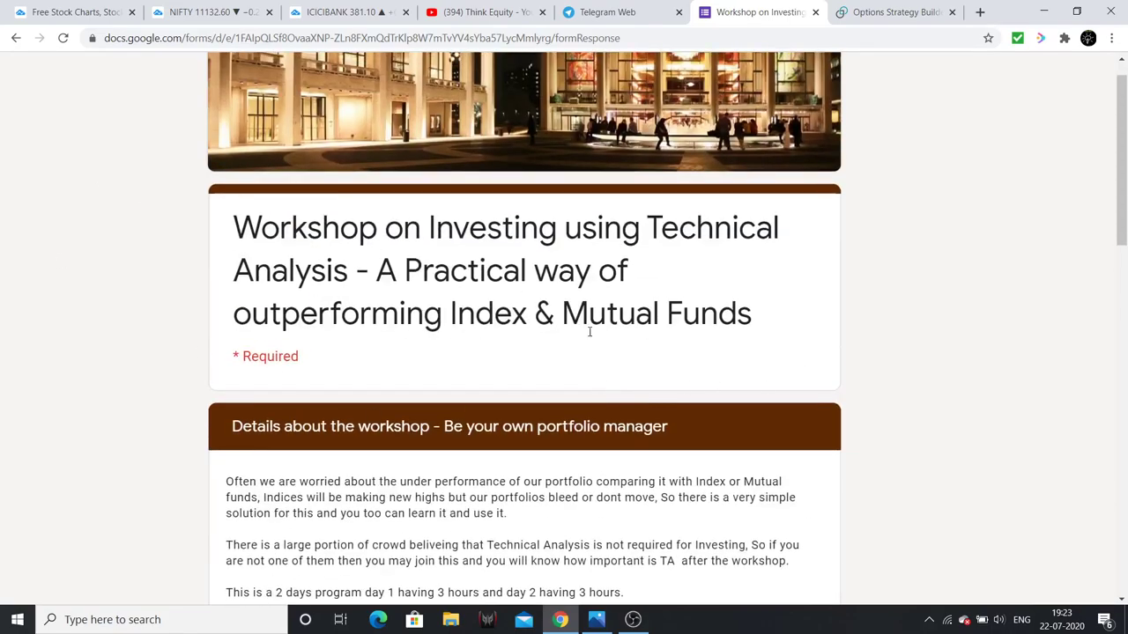
scroll(464, 124, up, 1)
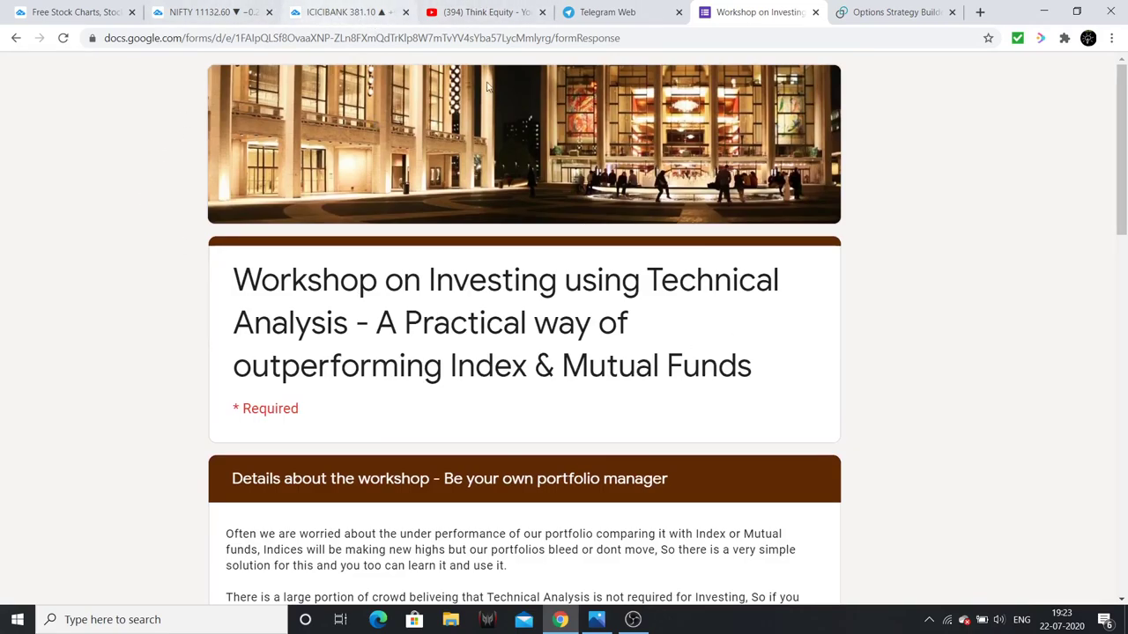
scroll(623, 180, down, 2)
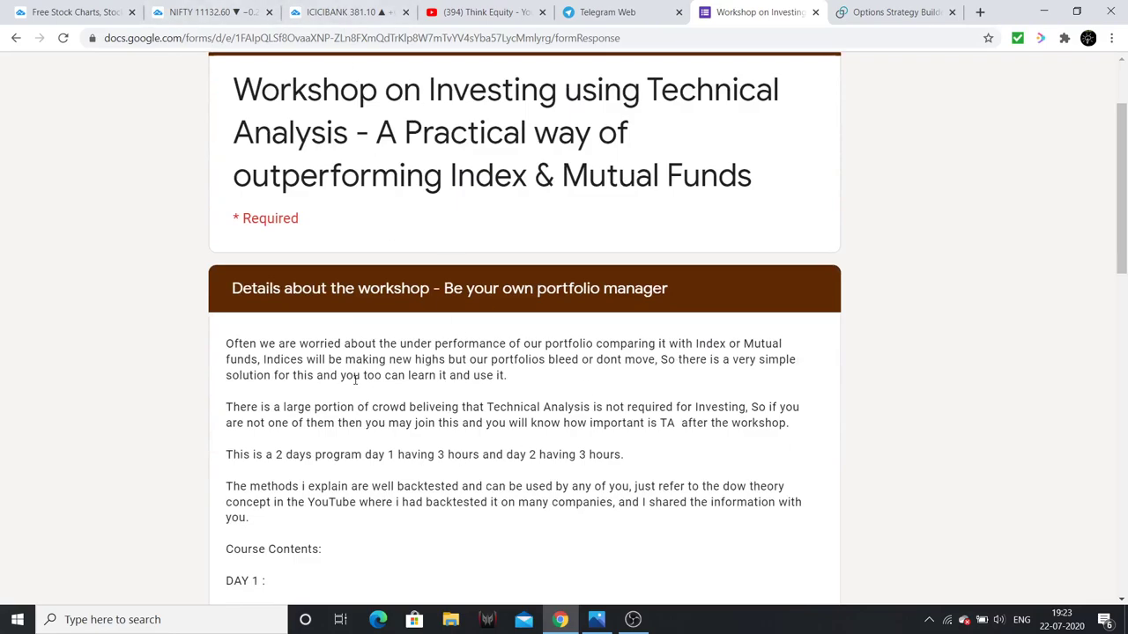
scroll(366, 511, up, 2)
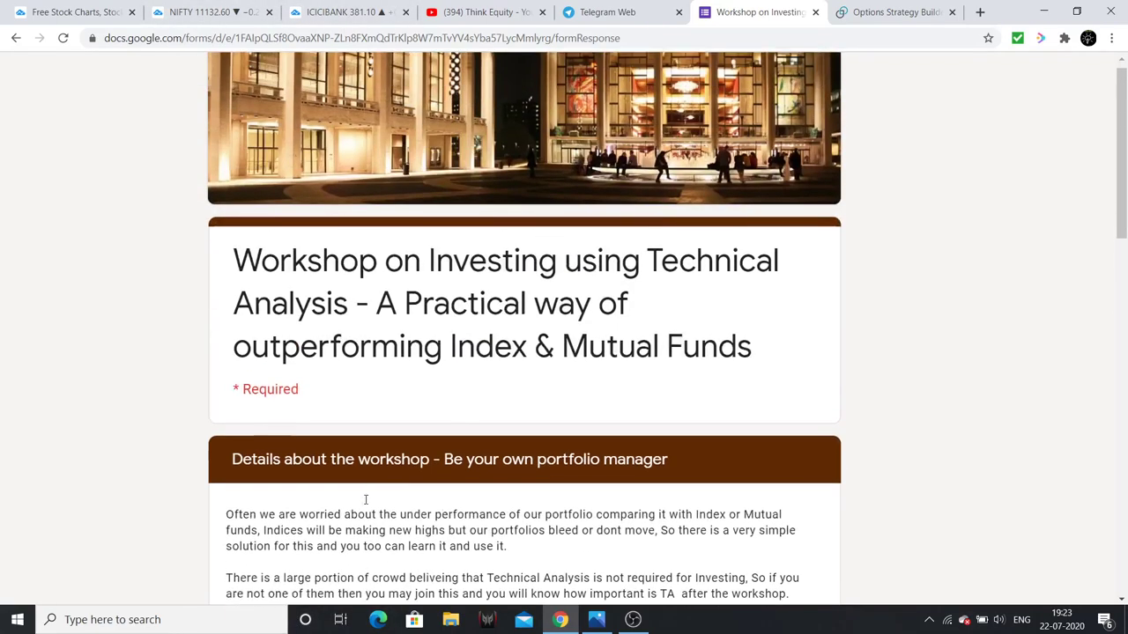
scroll(365, 500, down, 13)
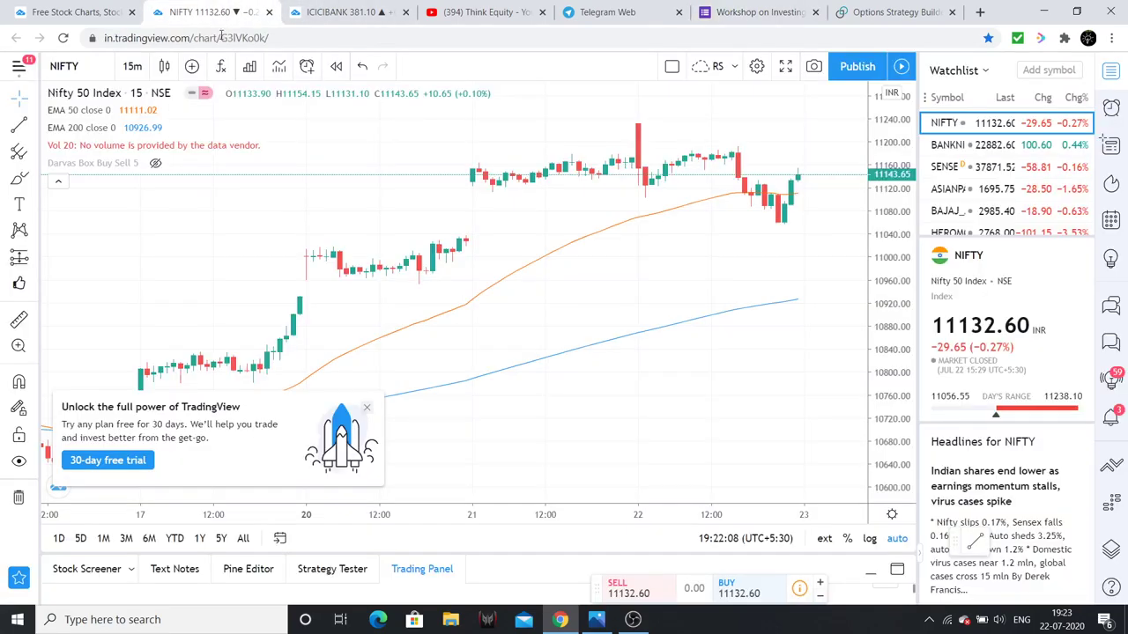
Switch to the 15-minute NIFTY chart and draw a horizontal support line at about 11032 from 17 July to 23 July
click(212, 11)
click(18, 123)
click(294, 238)
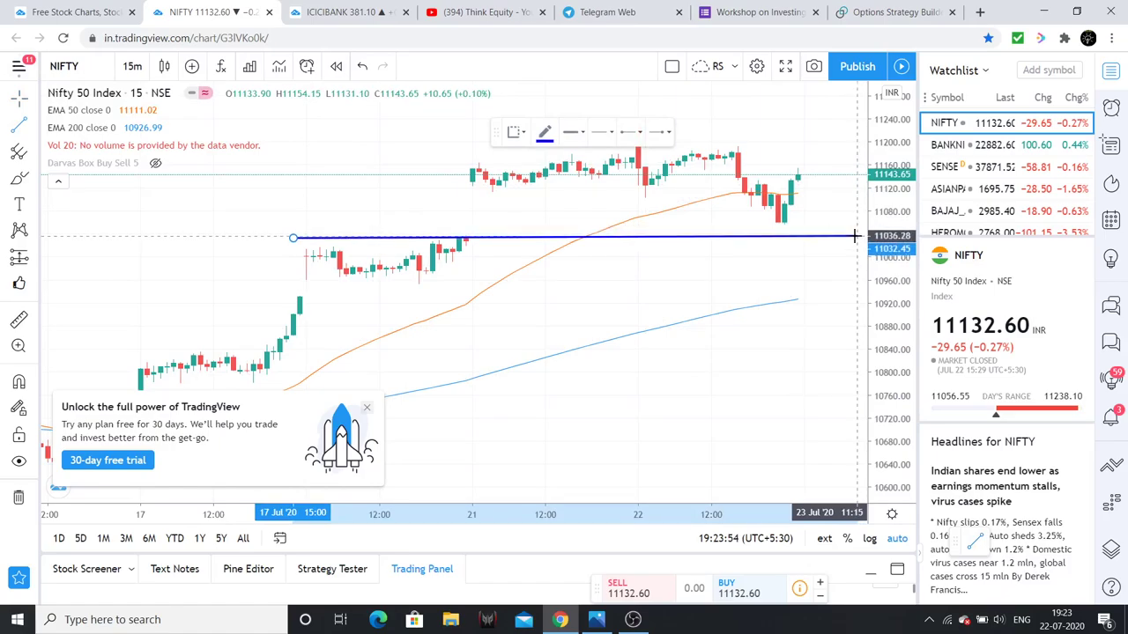
click(853, 238)
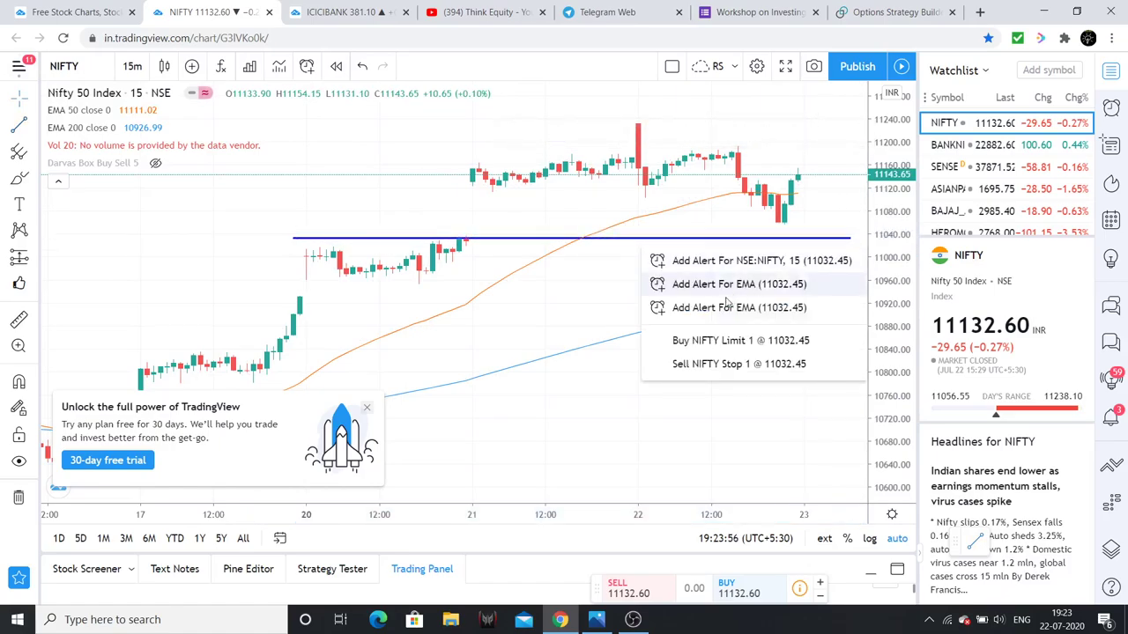
key(Escape)
drag(516, 320, 473, 299)
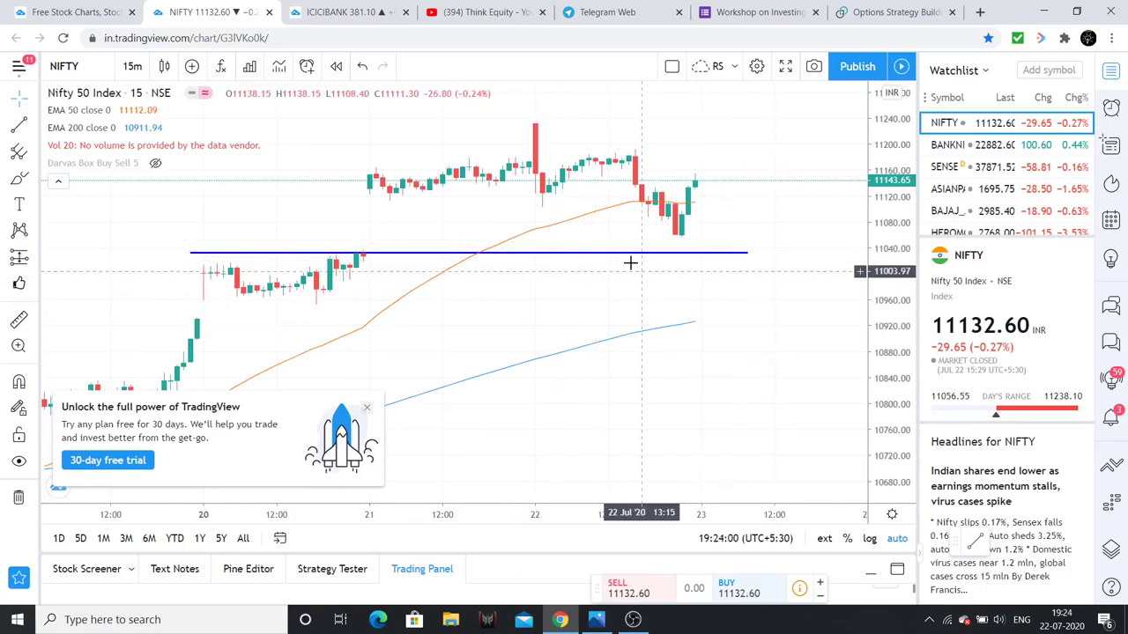
Draw a nearly horizontal resistance line at about 11235 through the 22 July high, from 20 July to 23 July
click(17, 126)
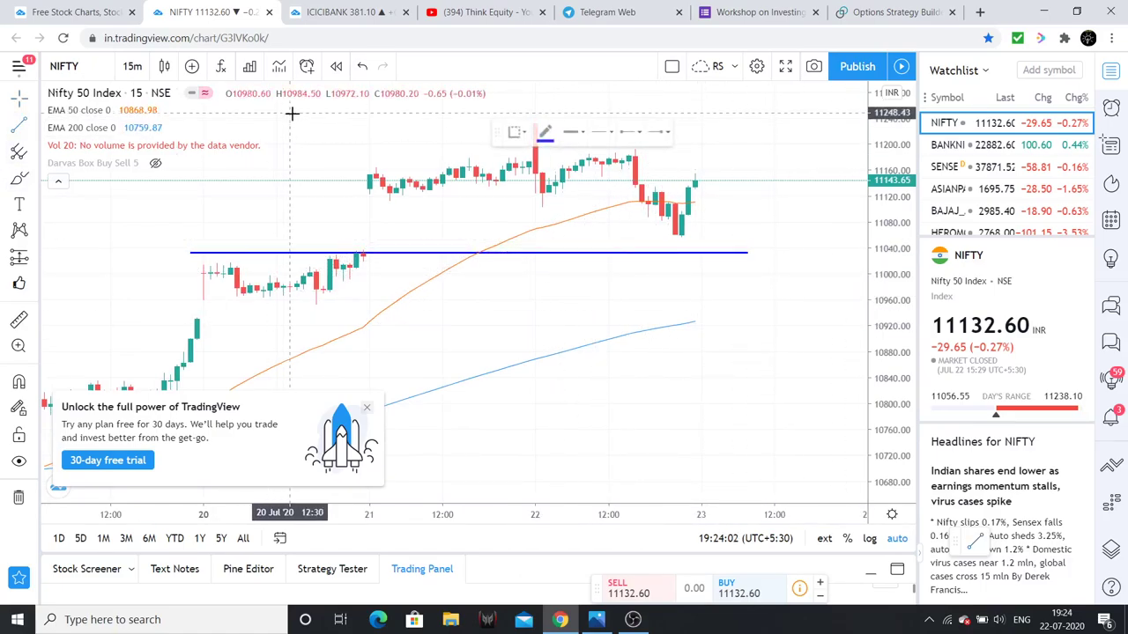
click(303, 120)
click(809, 127)
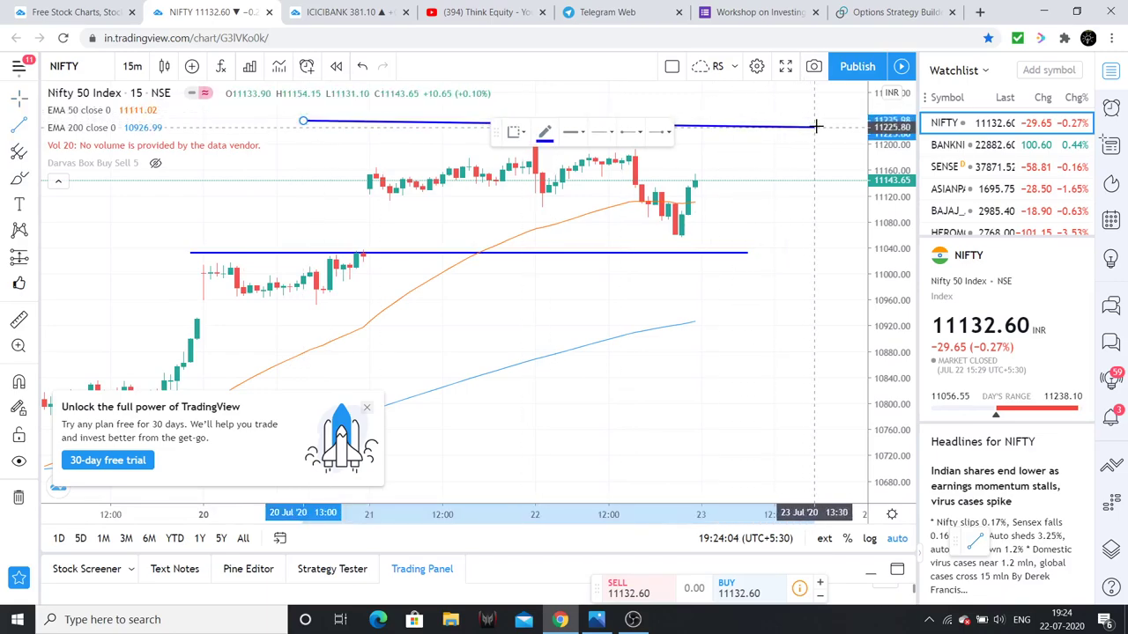
click(819, 120)
click(788, 208)
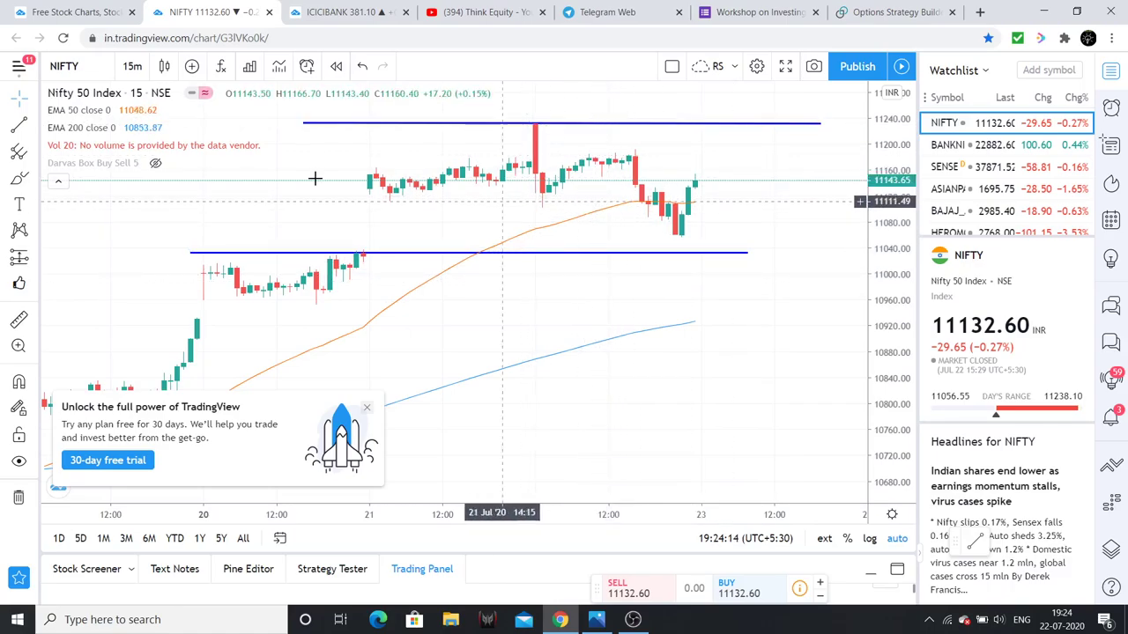
click(18, 124)
click(363, 196)
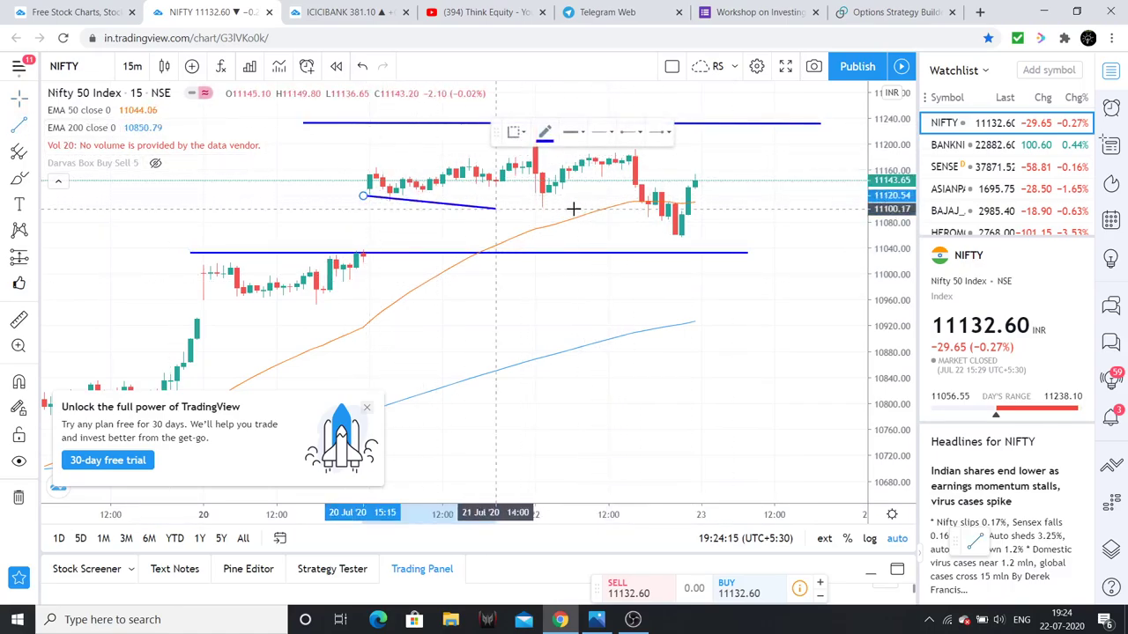
click(788, 256)
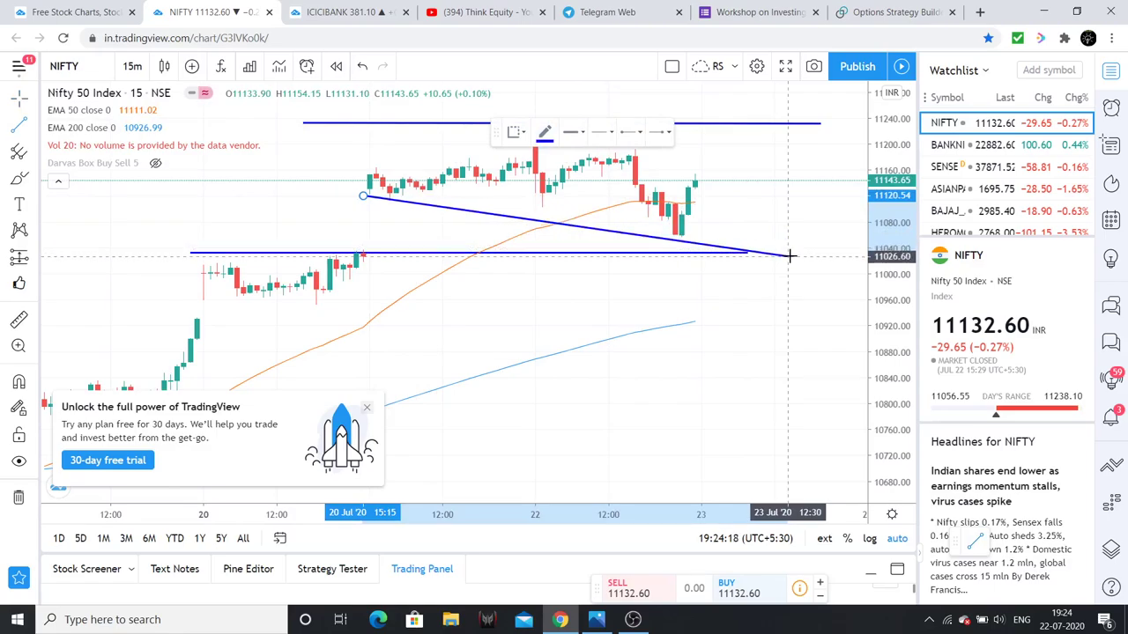
click(859, 133)
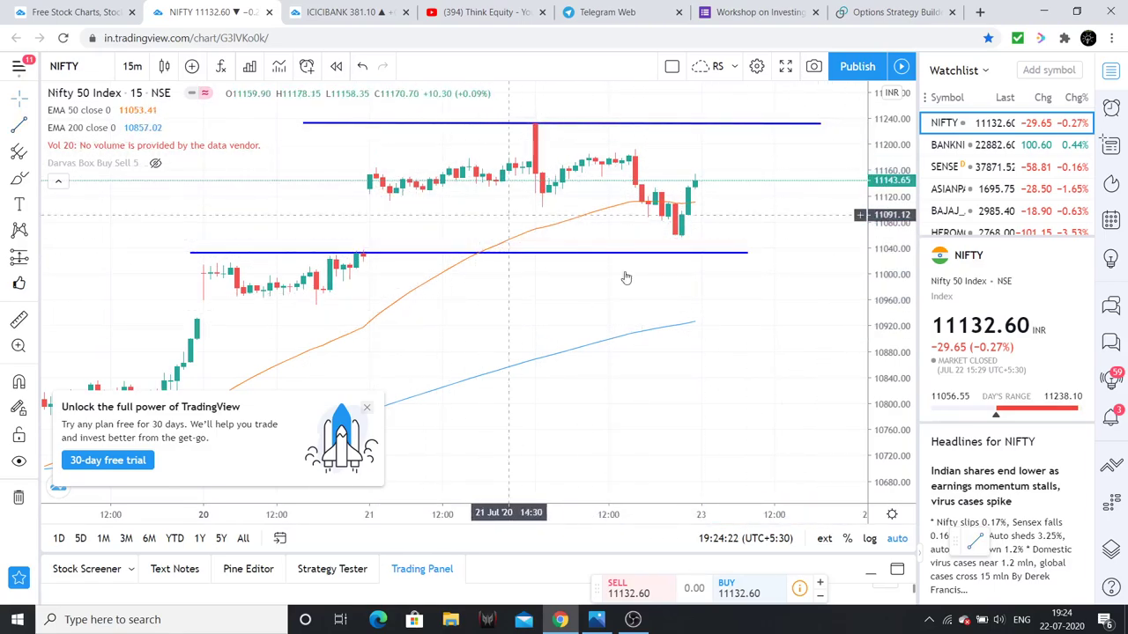
Add the text label "11230" just below the upper resistance line, near the latest candles
click(21, 206)
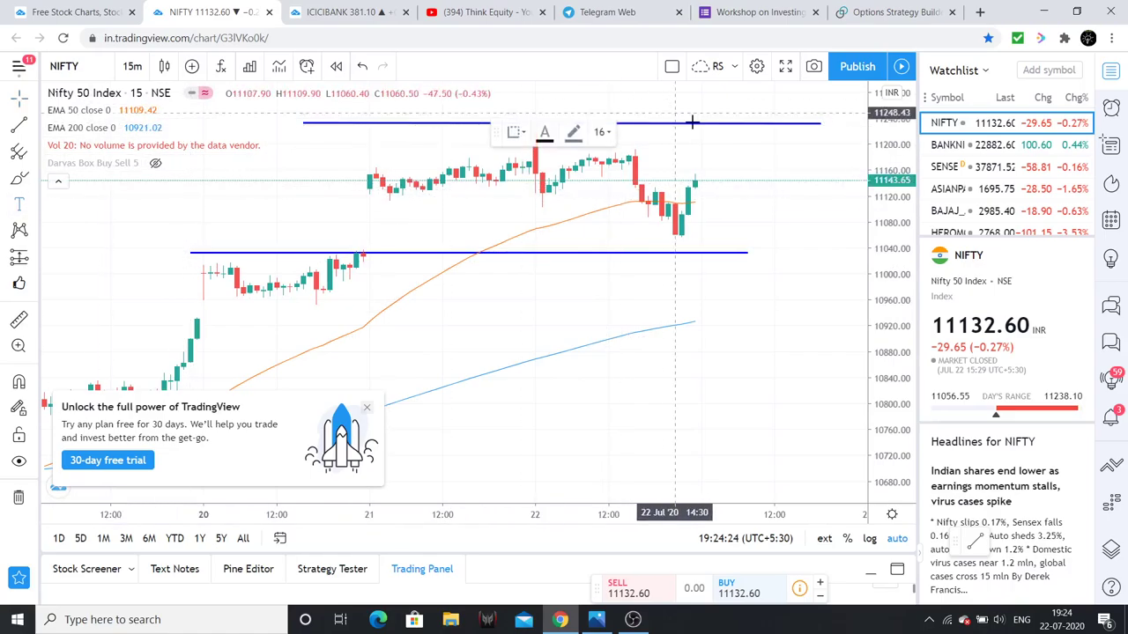
click(708, 141)
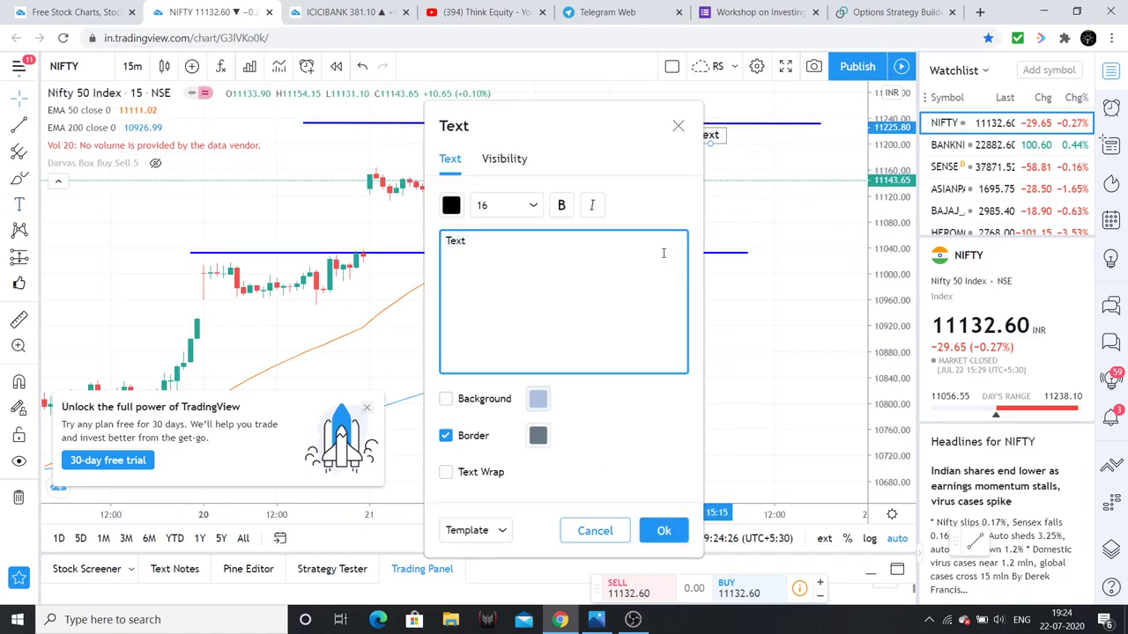
text(11230)
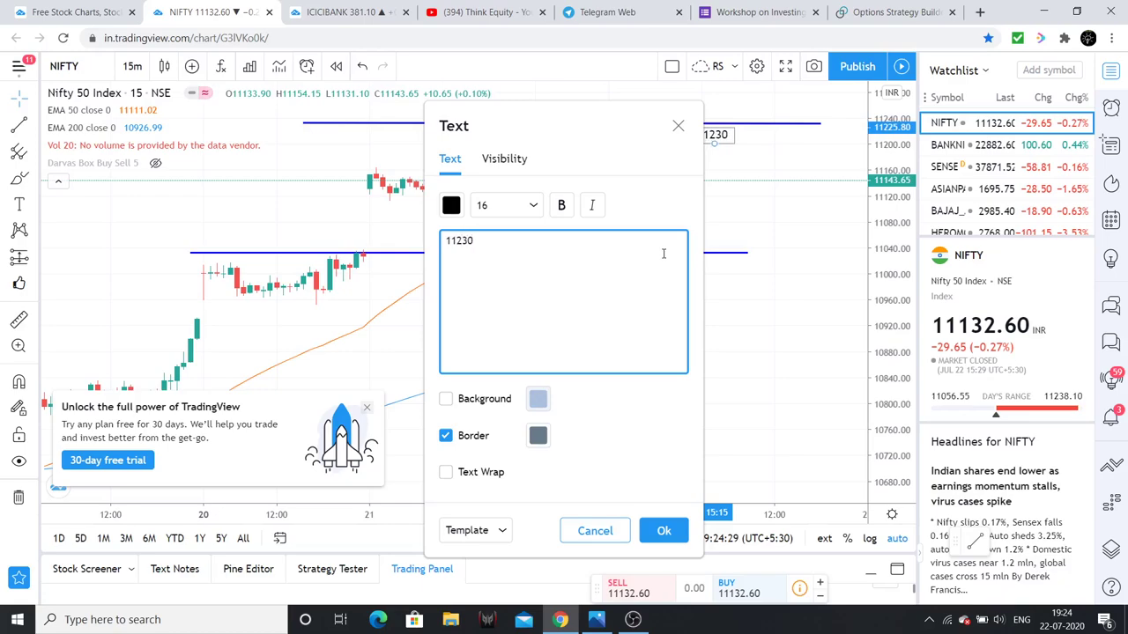
click(666, 531)
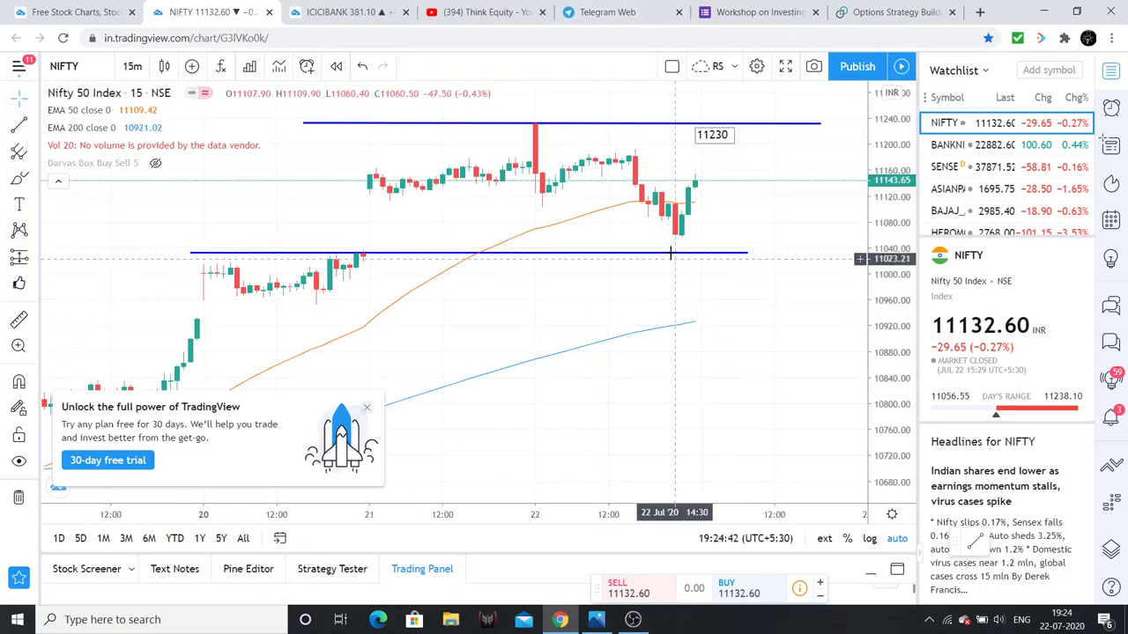
Add the text label "11000" just below the lower support line, near the latest candles
click(18, 203)
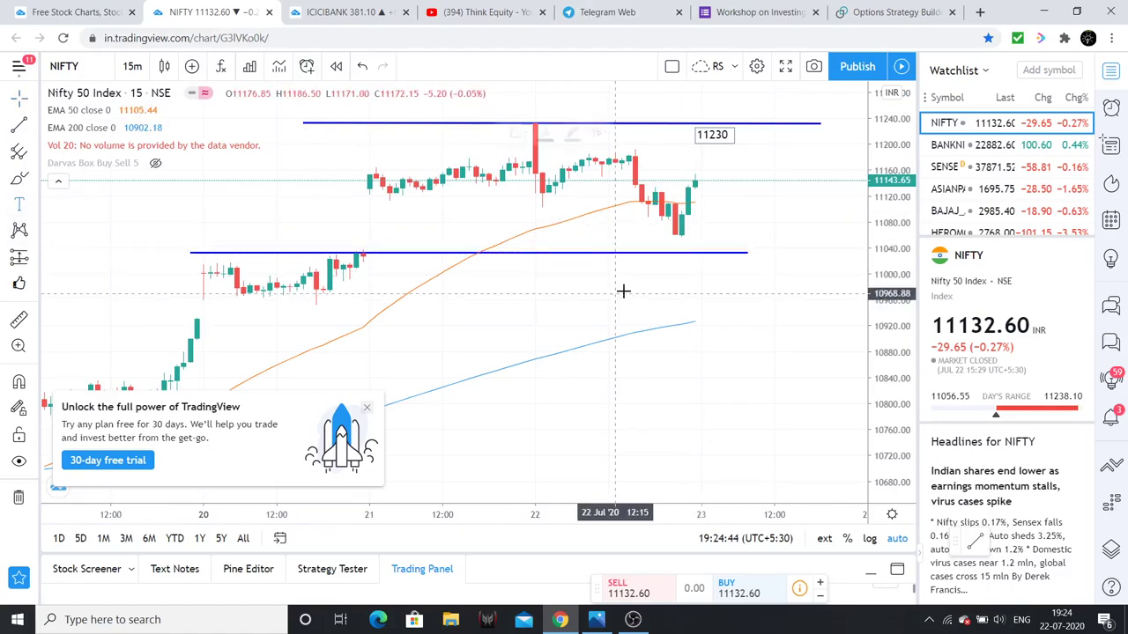
click(674, 267)
text(11)
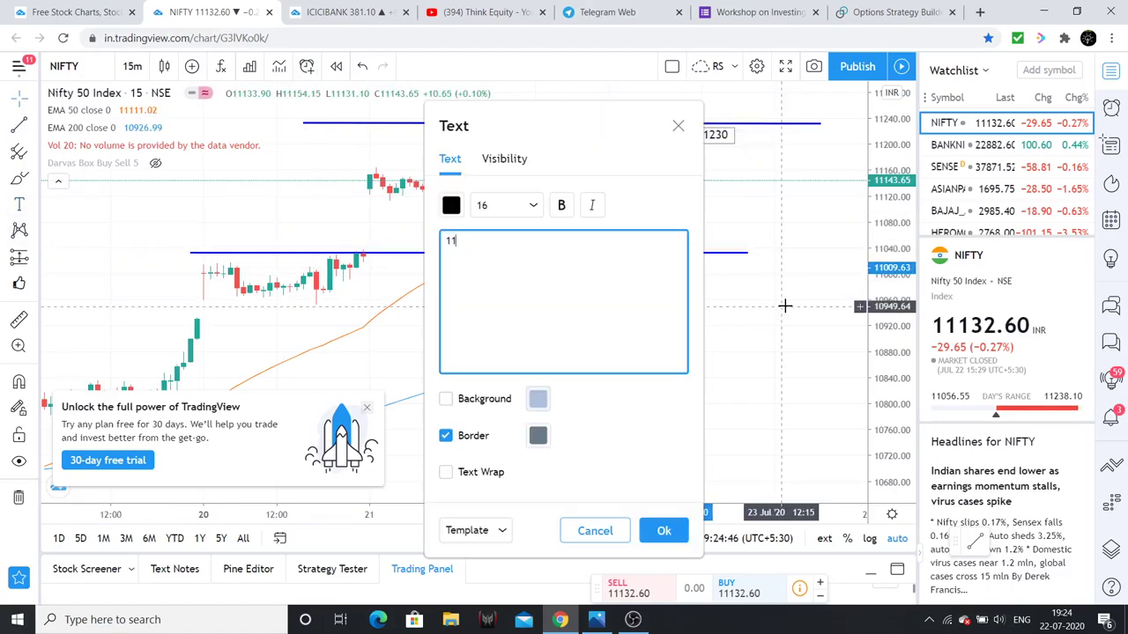
text(000)
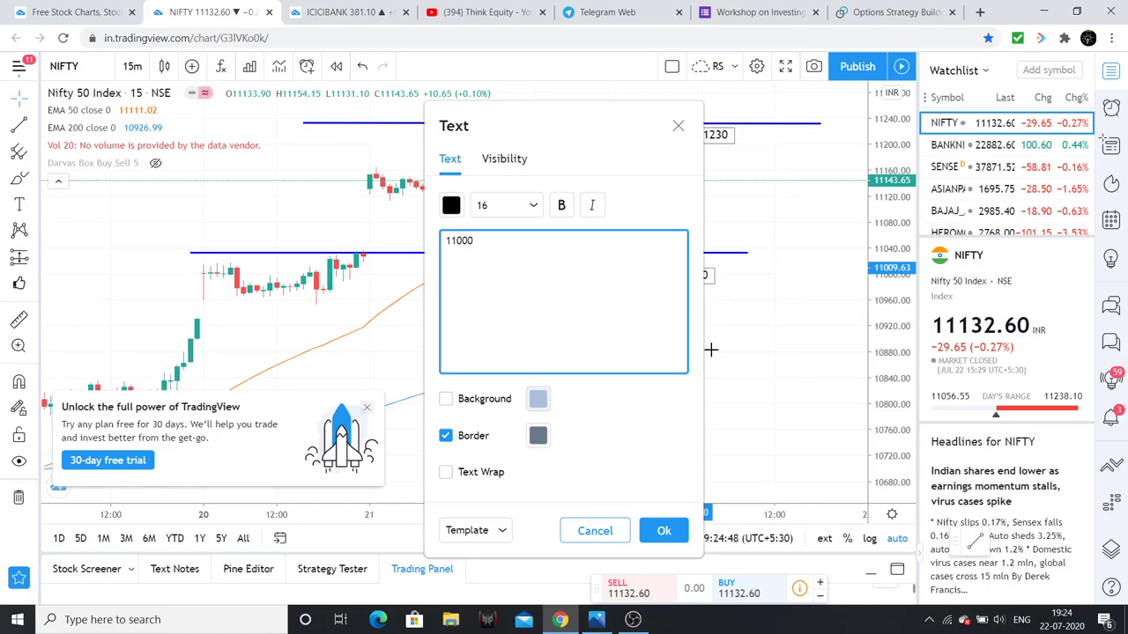
click(667, 528)
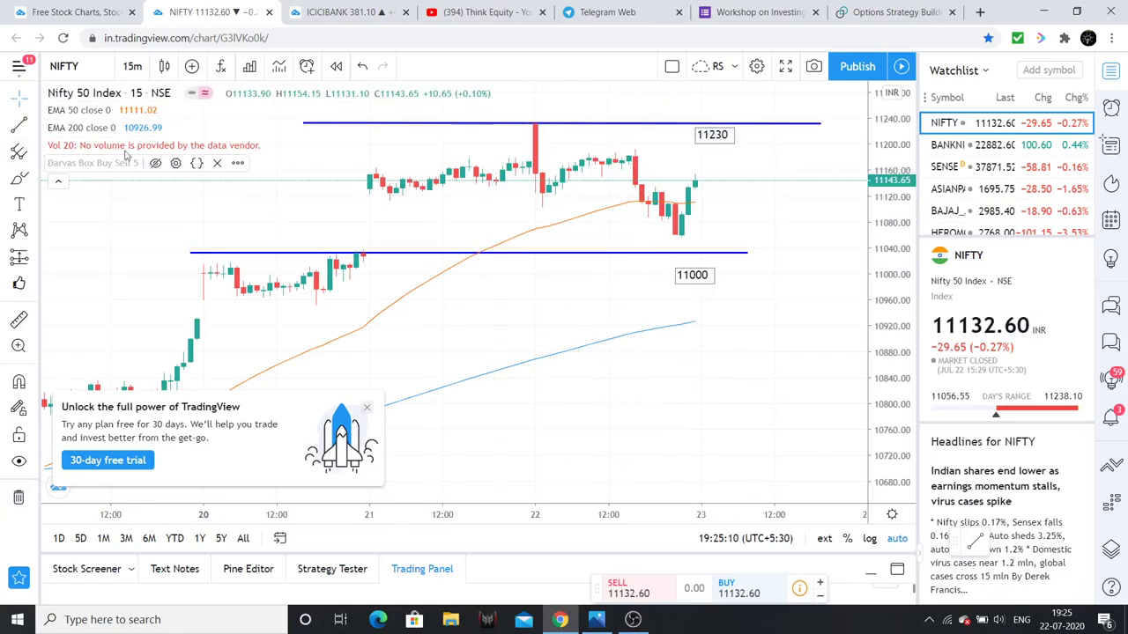
Set the chart interval to 1 hour and draw two lines: from about 10848 (6 July) to 10840 (27 July), and from about 10569 (3 July) to 10577 (27 July)
click(132, 67)
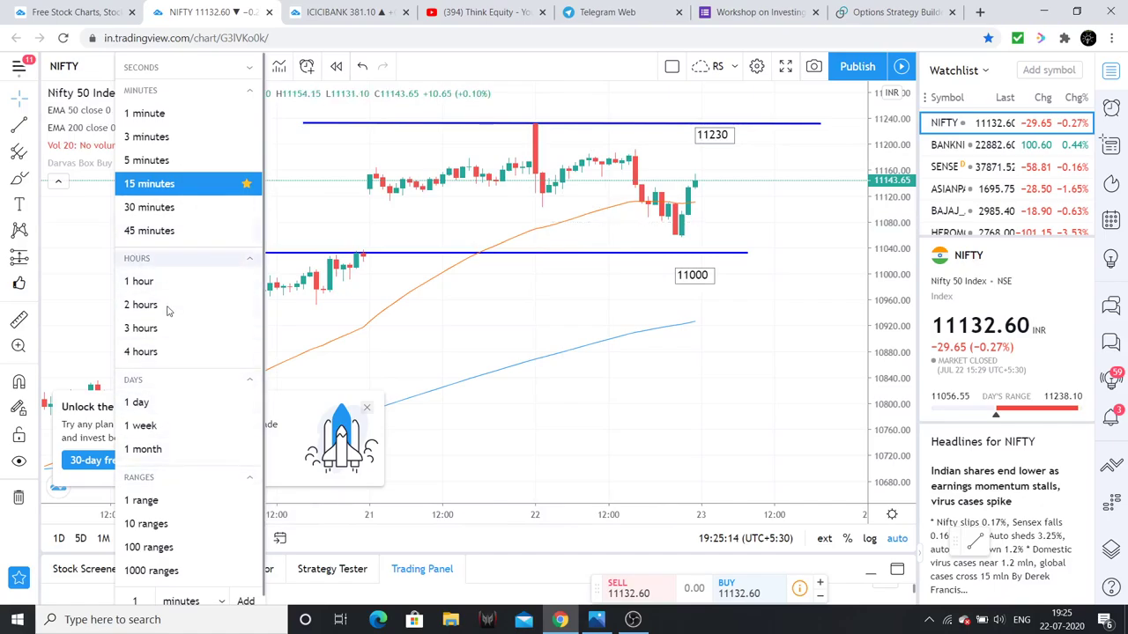
click(299, 403)
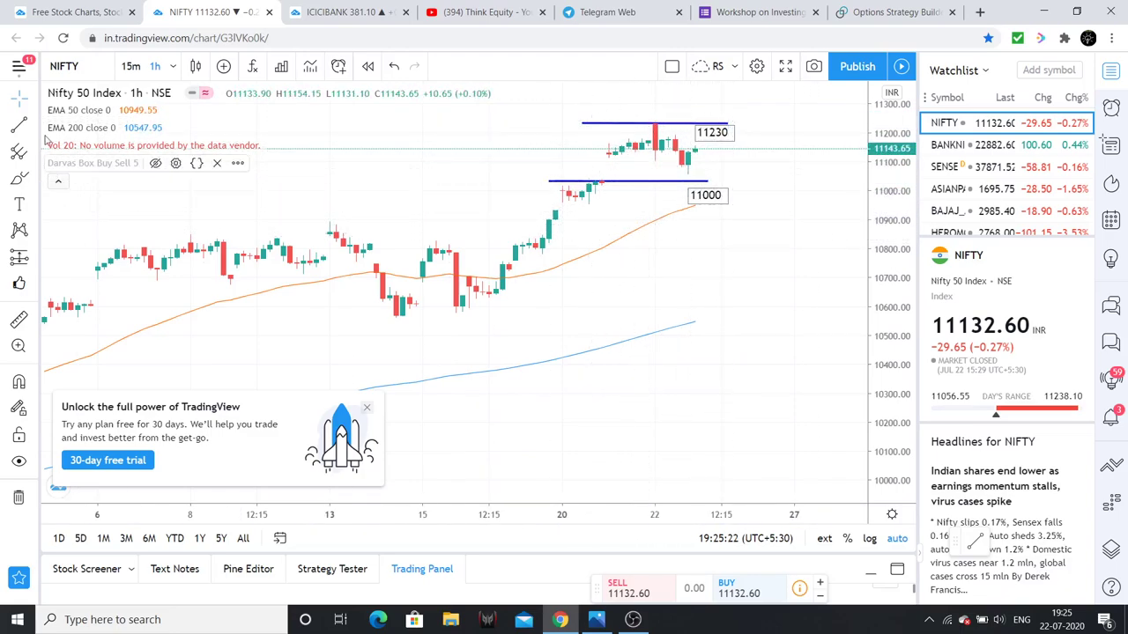
click(18, 124)
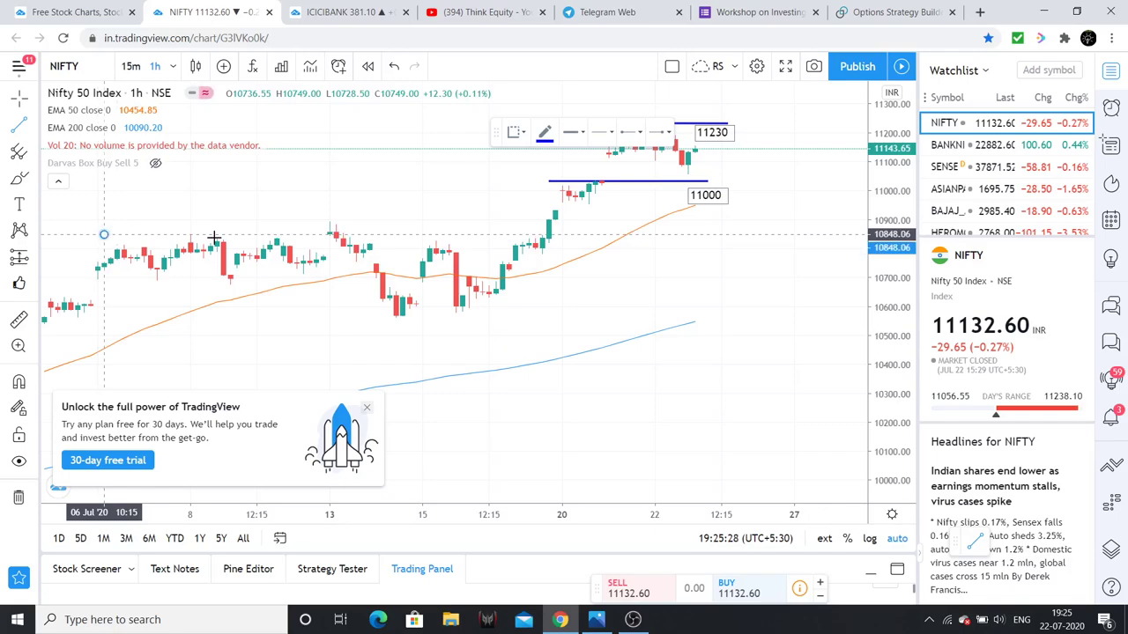
drag(213, 238, 821, 236)
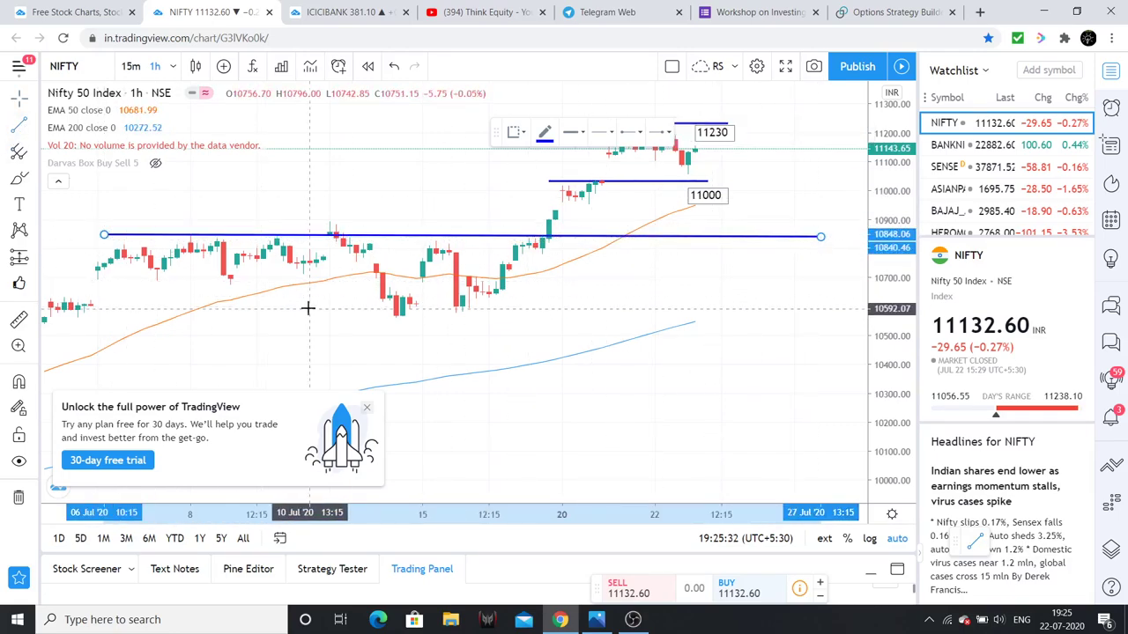
mouse_move(46, 314)
mouse_down()
mouse_move(529, 302)
mouse_move(783, 302)
mouse_move(808, 312)
mouse_up()
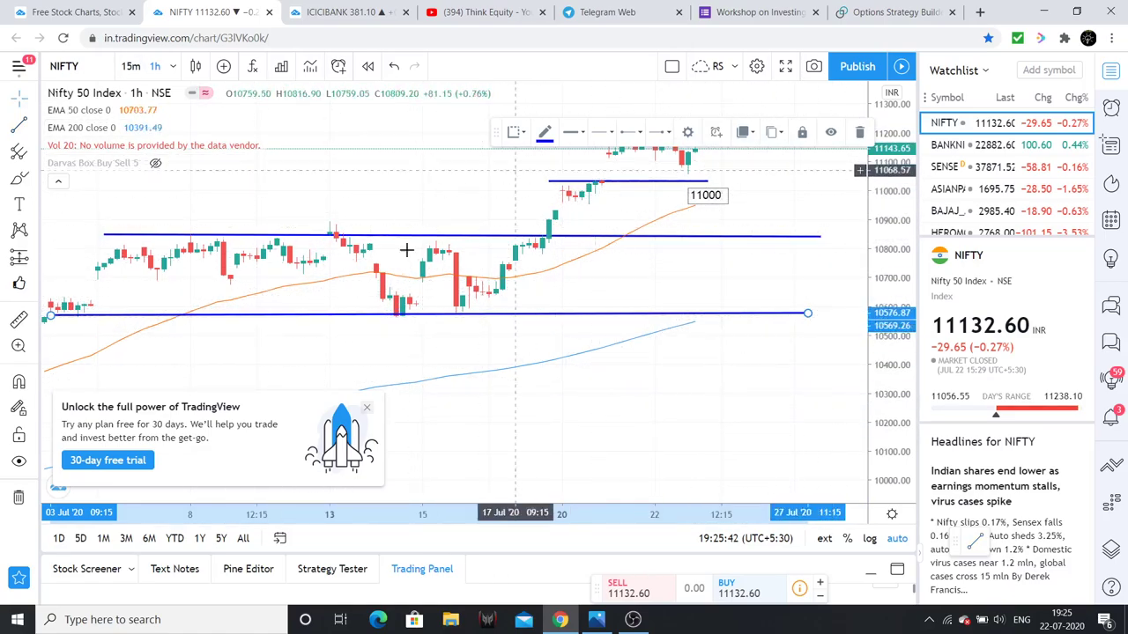
drag(582, 123, 727, 123)
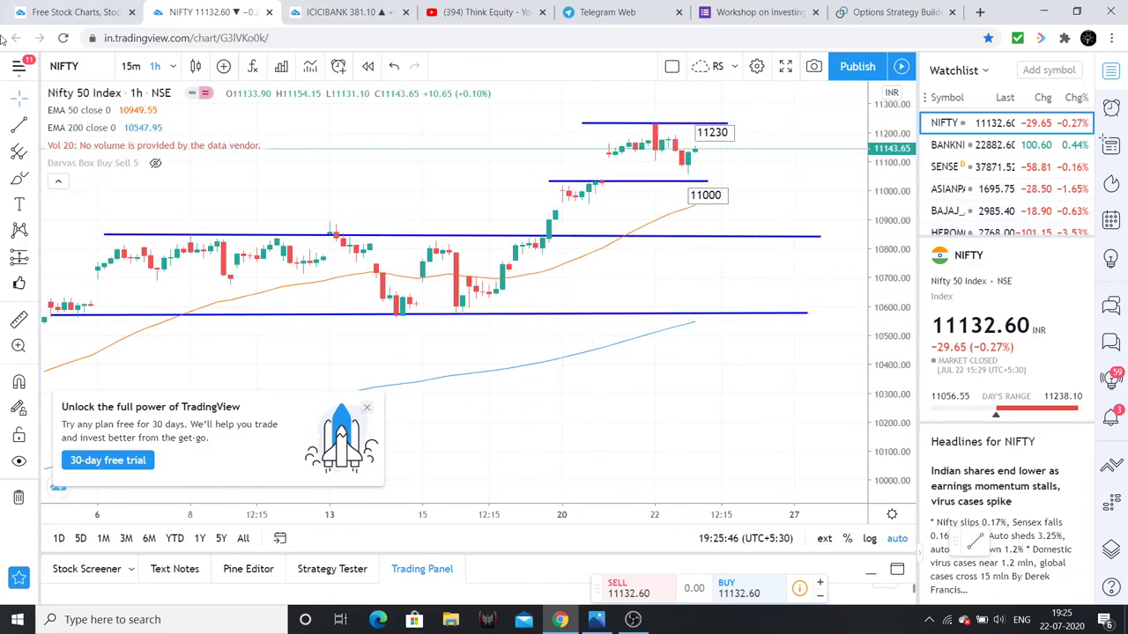
Load the NSE chart of TITAN COMPANY LTD and set its interval to 1 day
text(TITAN)
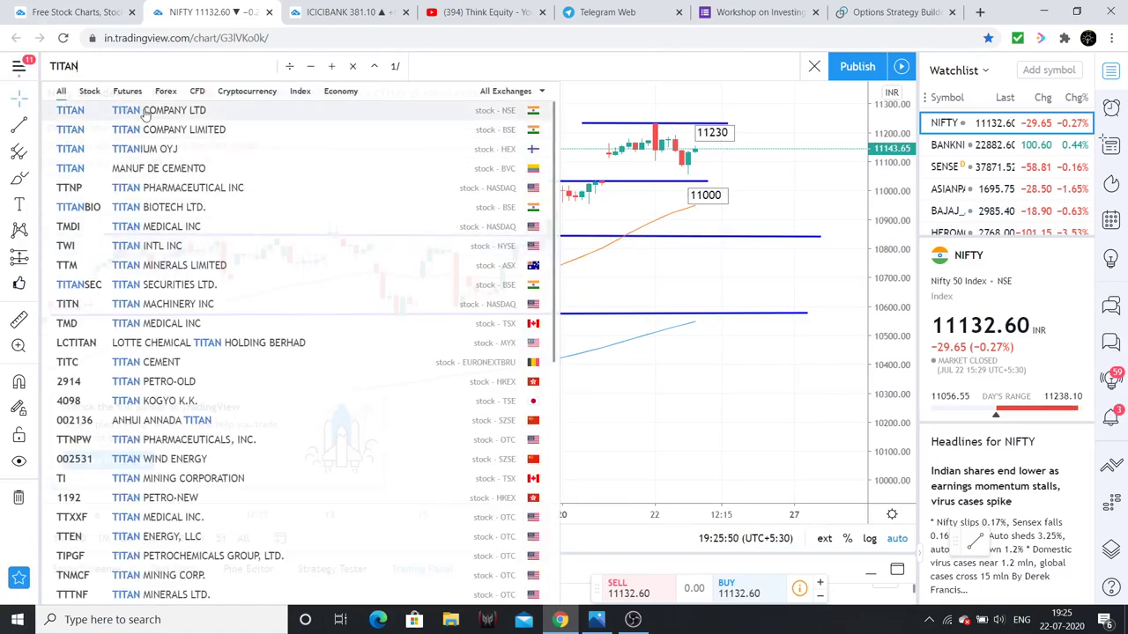
click(101, 113)
click(156, 67)
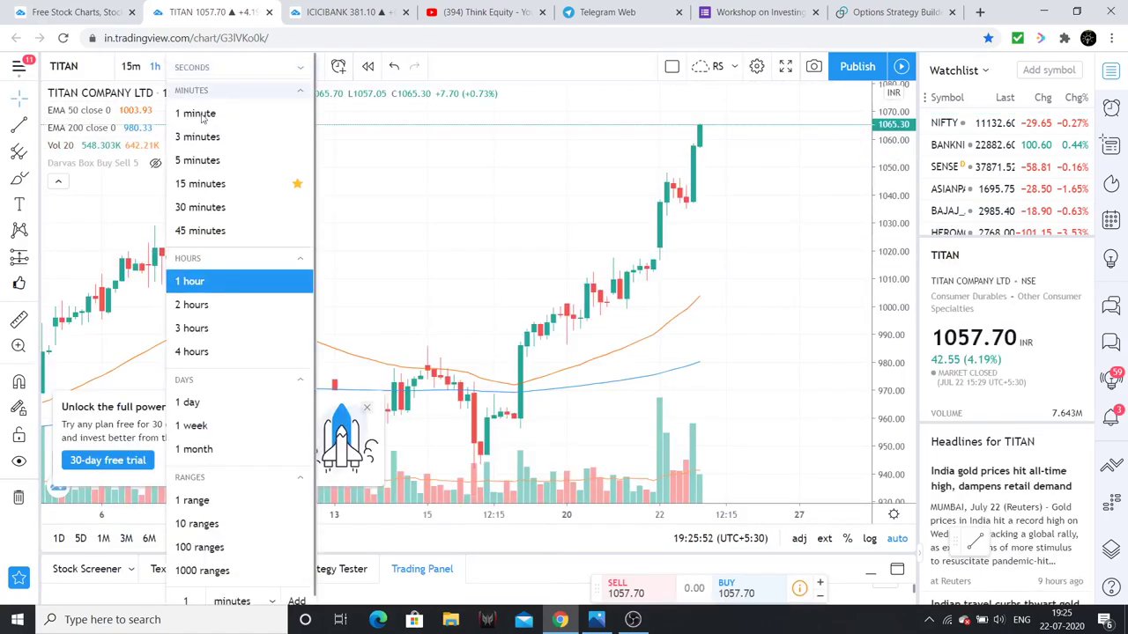
click(199, 403)
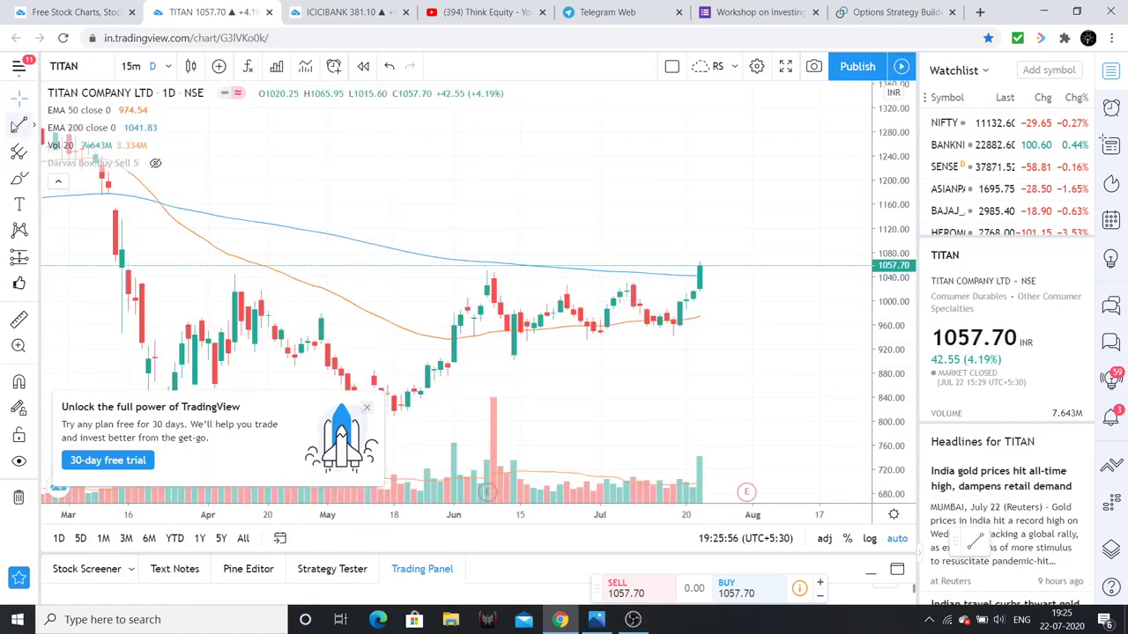
Draw a nearly horizontal resistance line on the Titan chart at about 1045, from 9 March to 13 August 2020
click(103, 272)
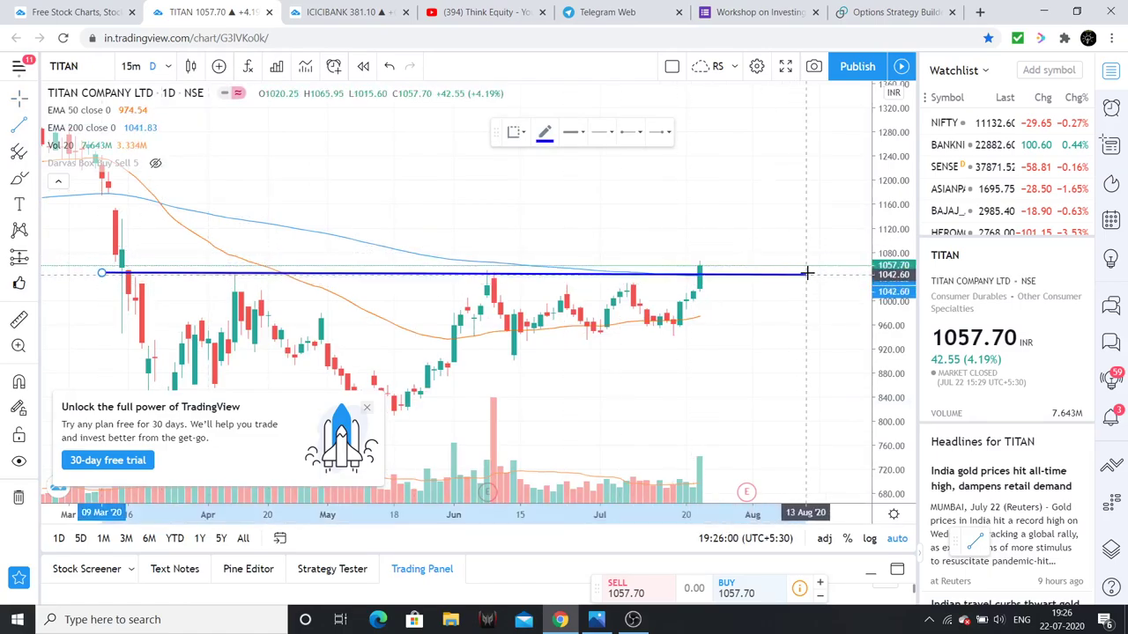
click(807, 272)
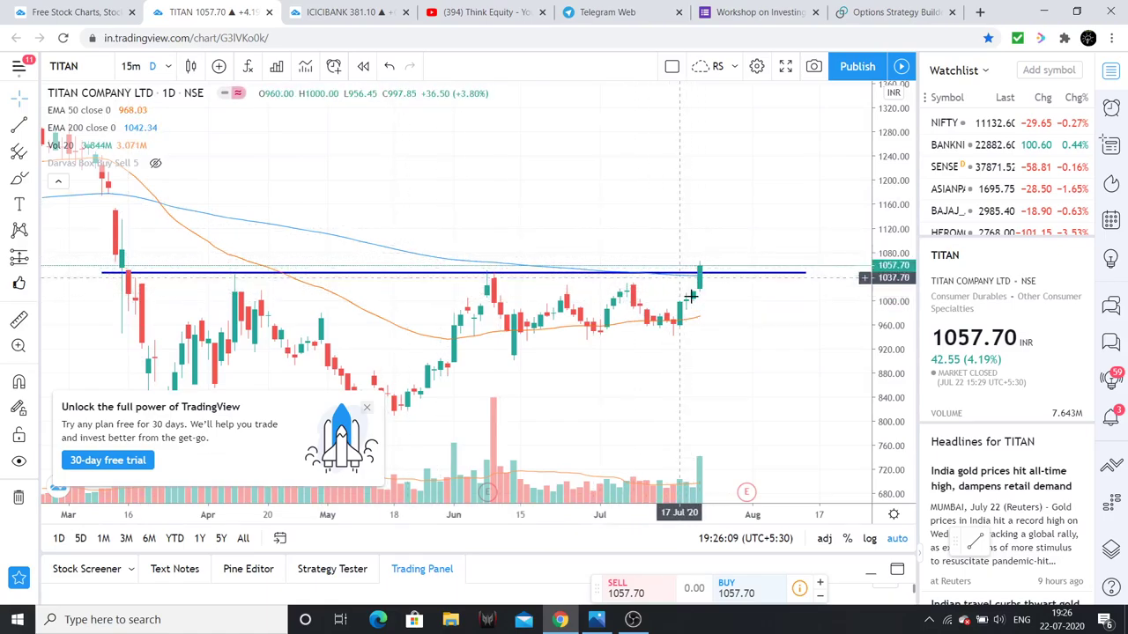
click(714, 273)
click(774, 465)
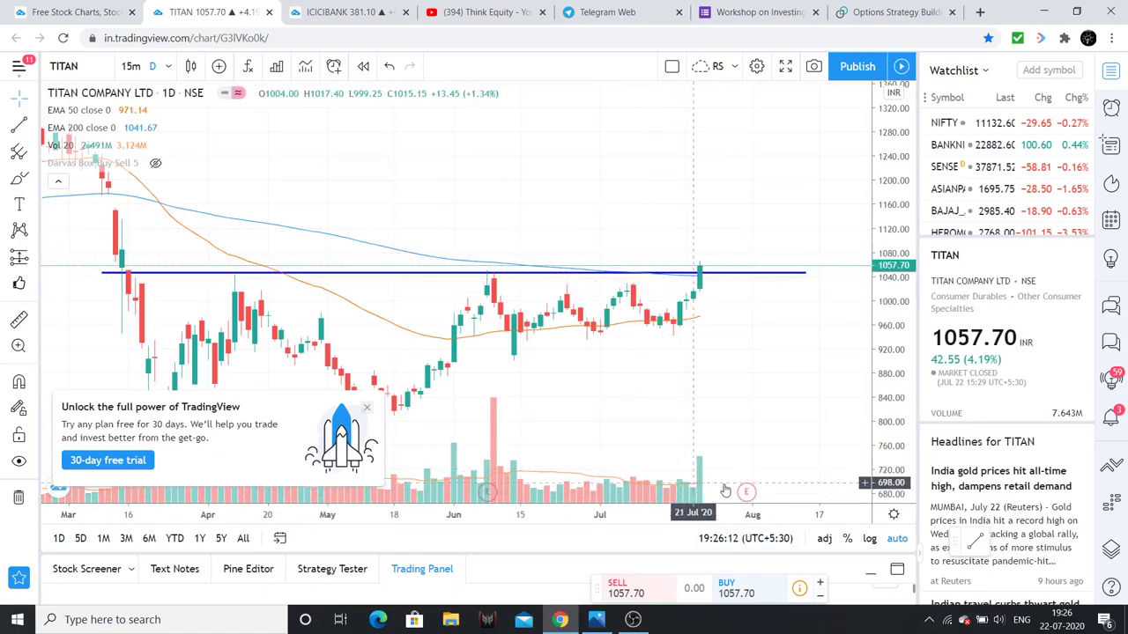
scroll(700, 386, down, 2)
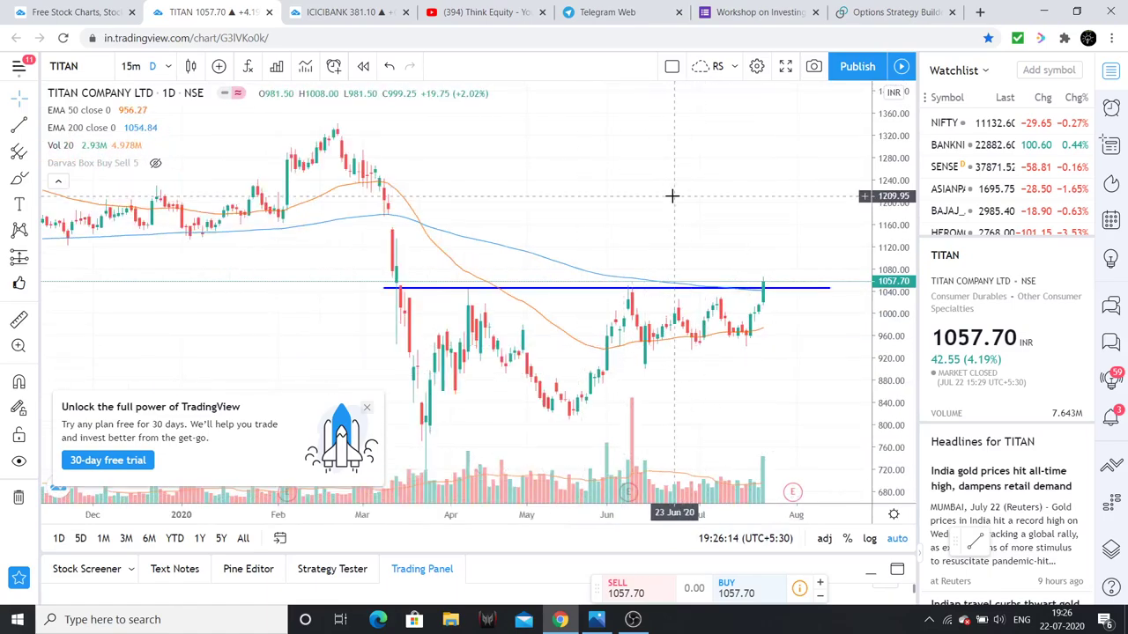
Switch to Opstra's strategy builder and examine the NIFTY strategy's four option positions, payoff chart, maximum profit, maximum loss and breakevens
click(875, 11)
scroll(700, 323, down, 4)
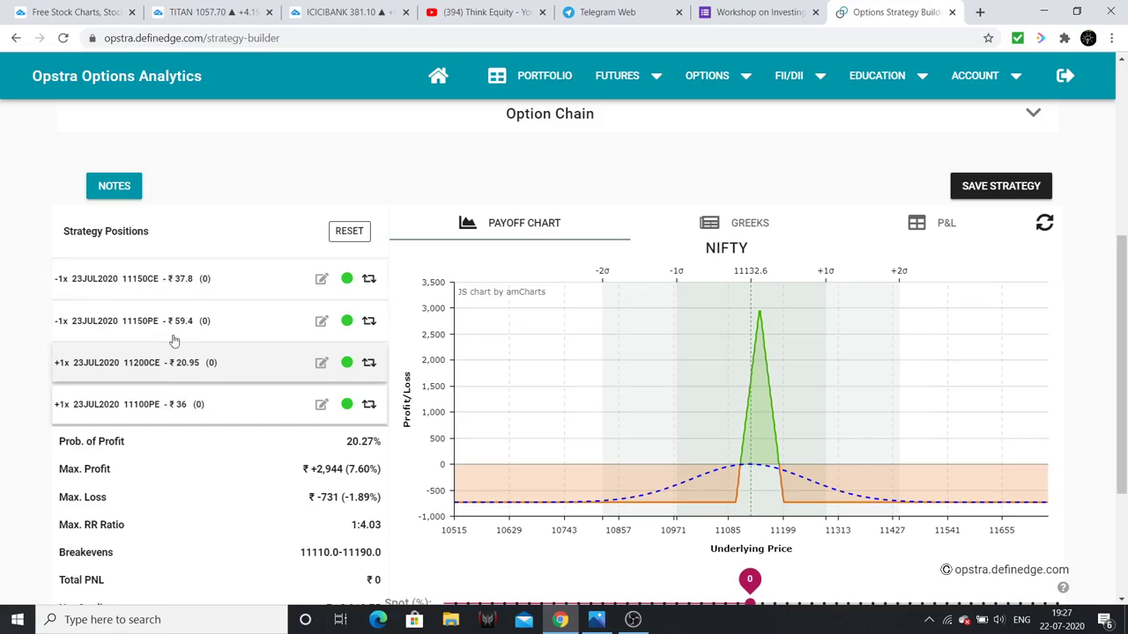
scroll(964, 396, down, 2)
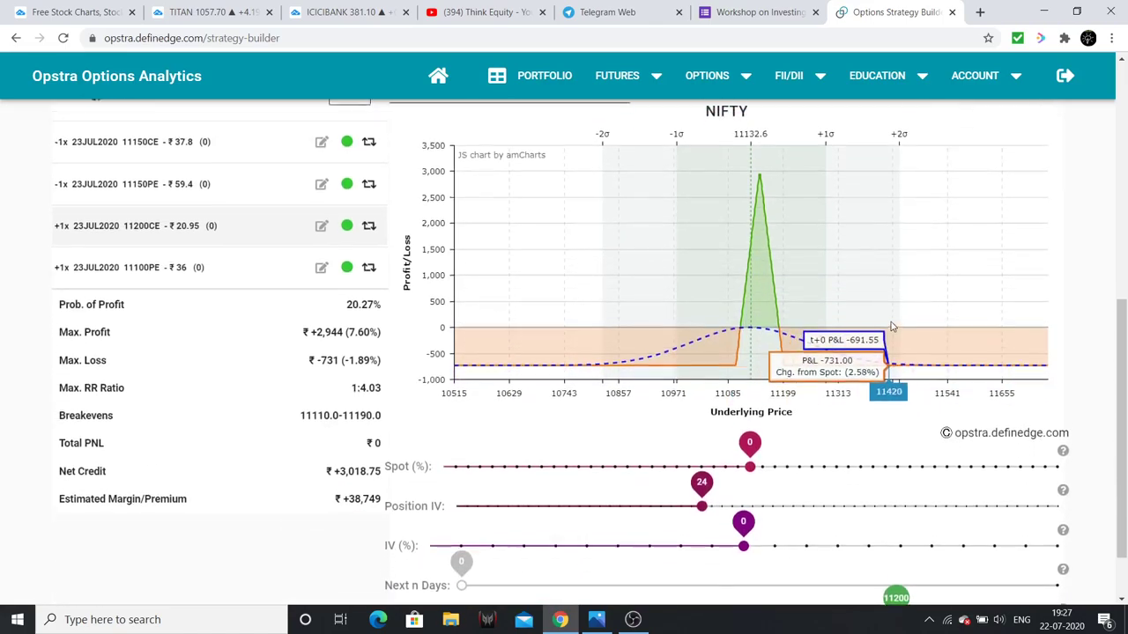
scroll(892, 326, up, 1)
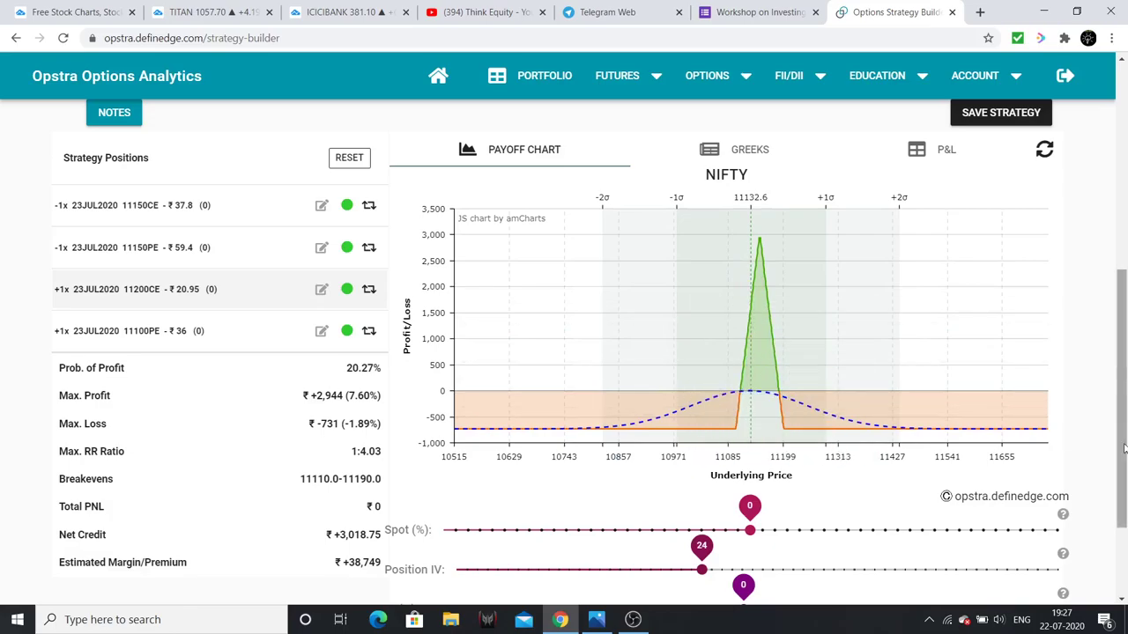
scroll(268, 447, up, 2)
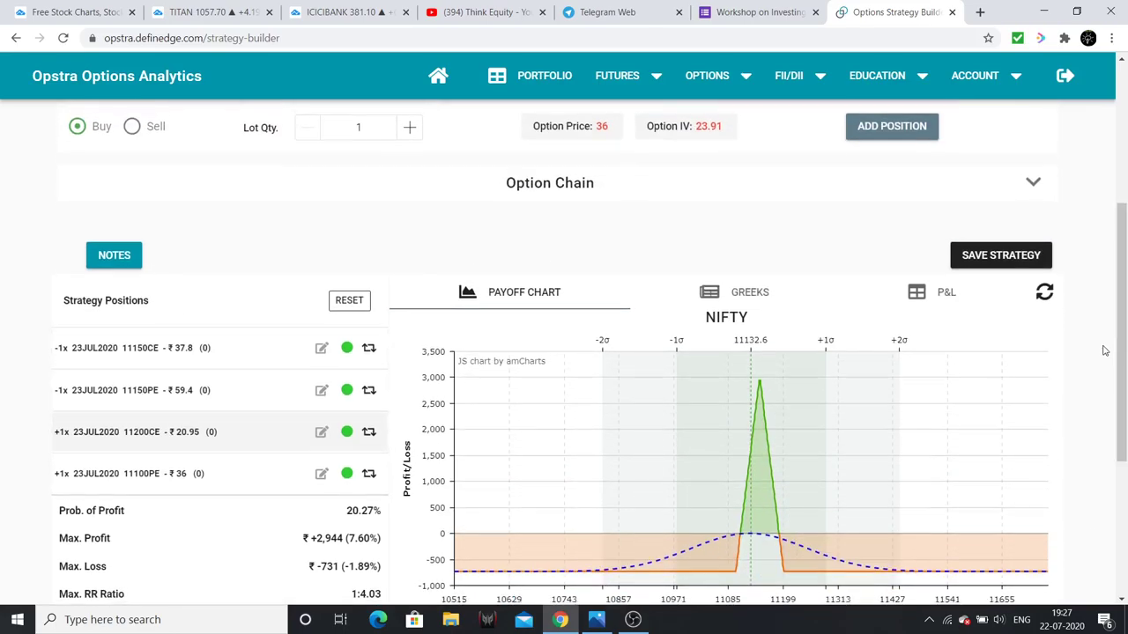
scroll(404, 379, down, 3)
scroll(403, 368, up, 2)
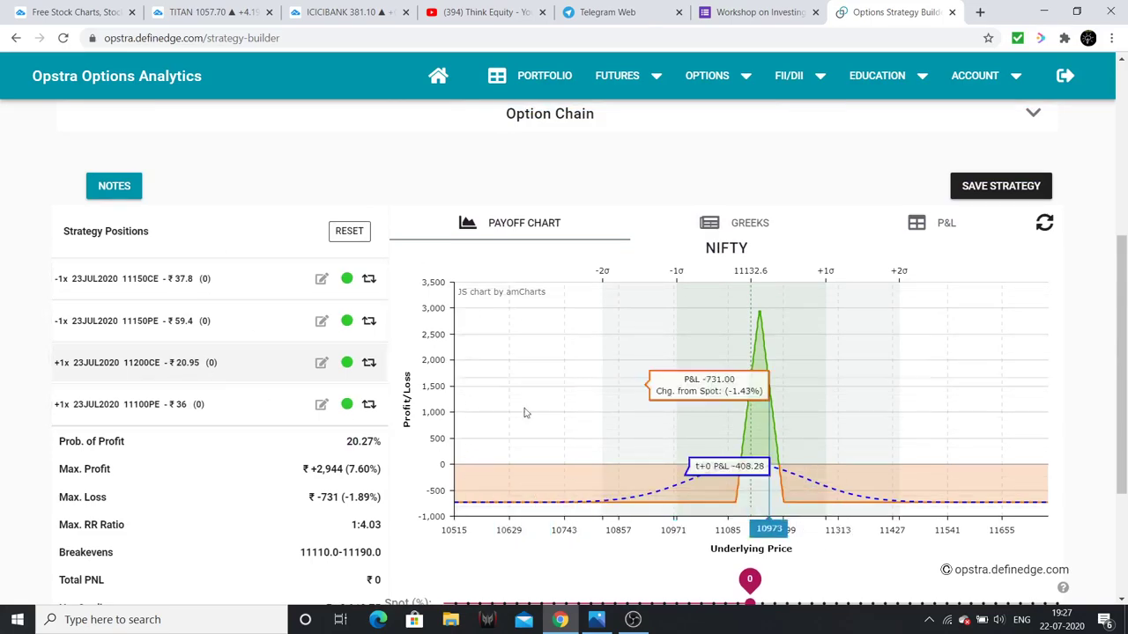
scroll(349, 424, down, 1)
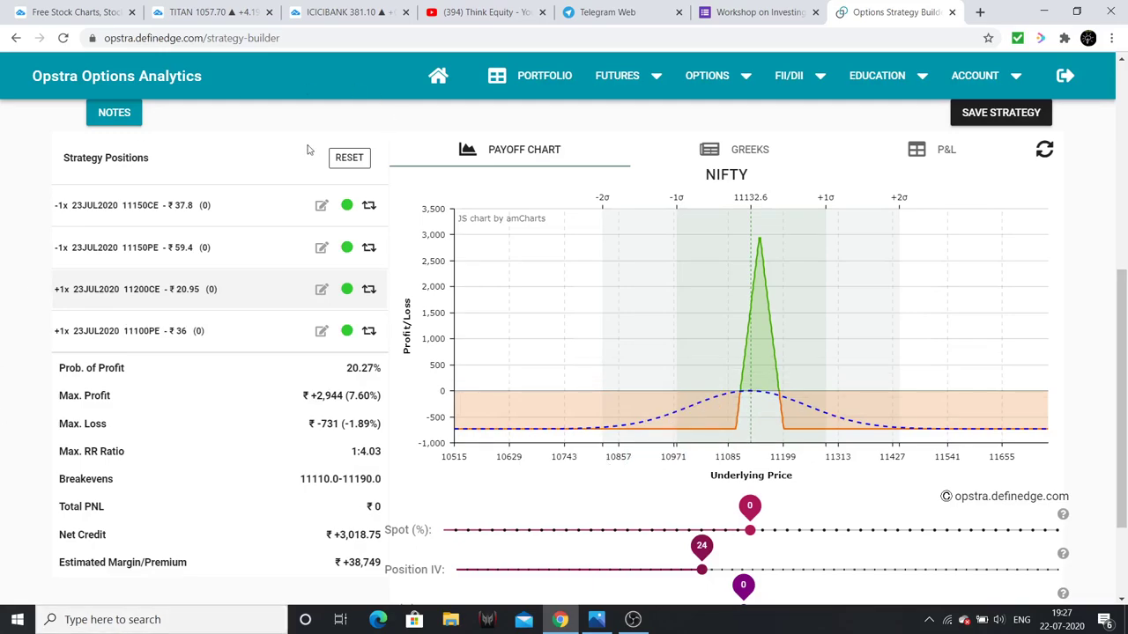
Return to the TradingView chart and display NIFTY at the 15-minute interval
click(185, 10)
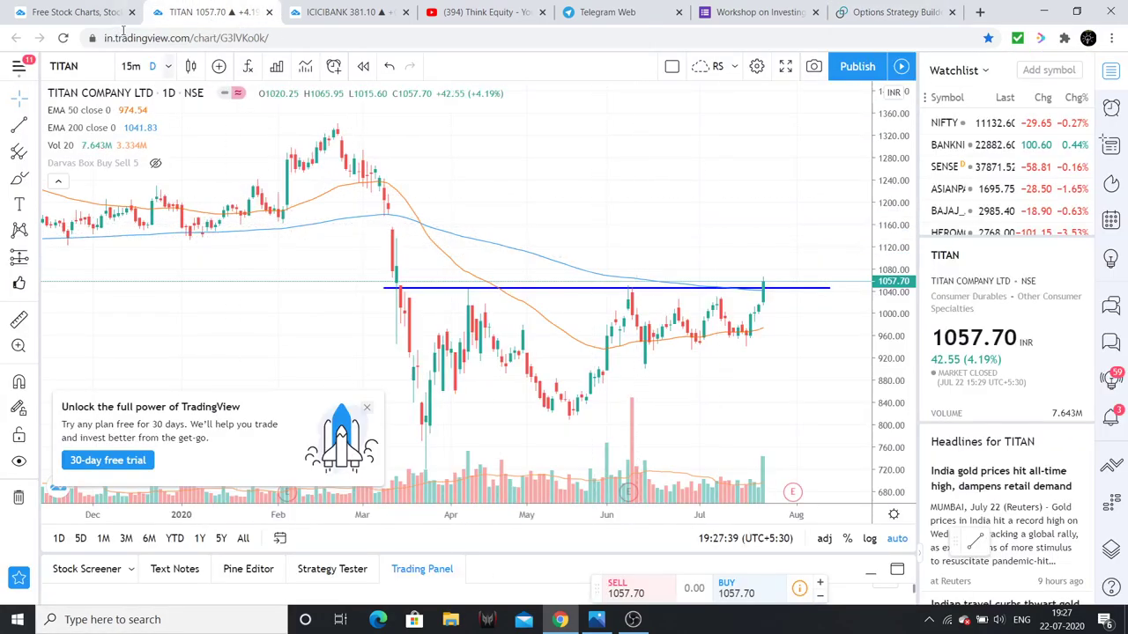
click(1001, 128)
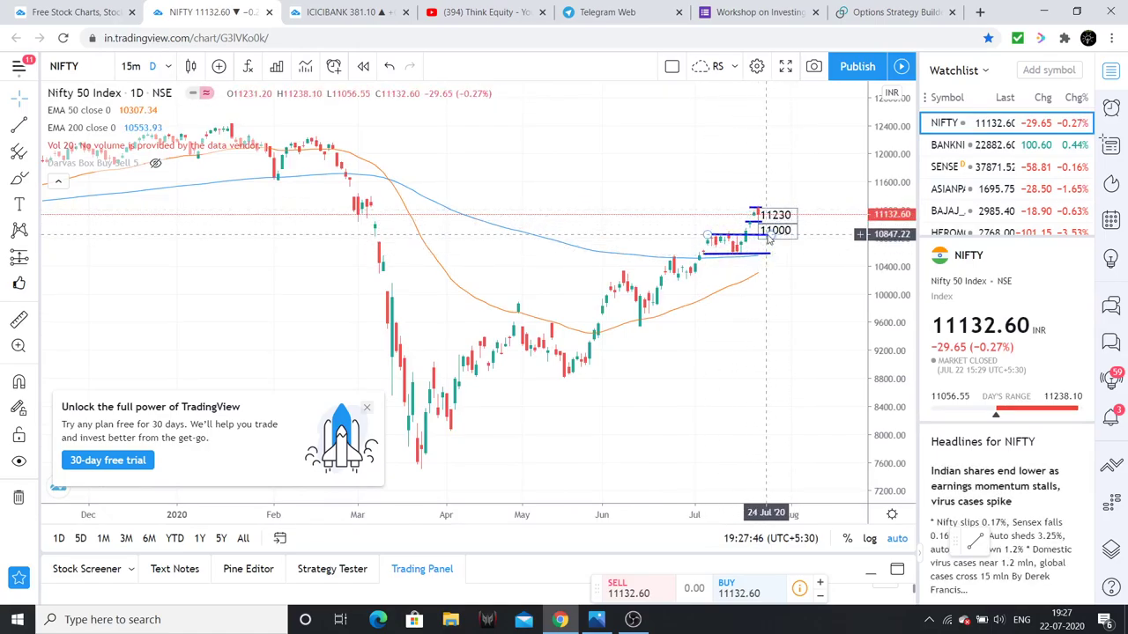
click(130, 66)
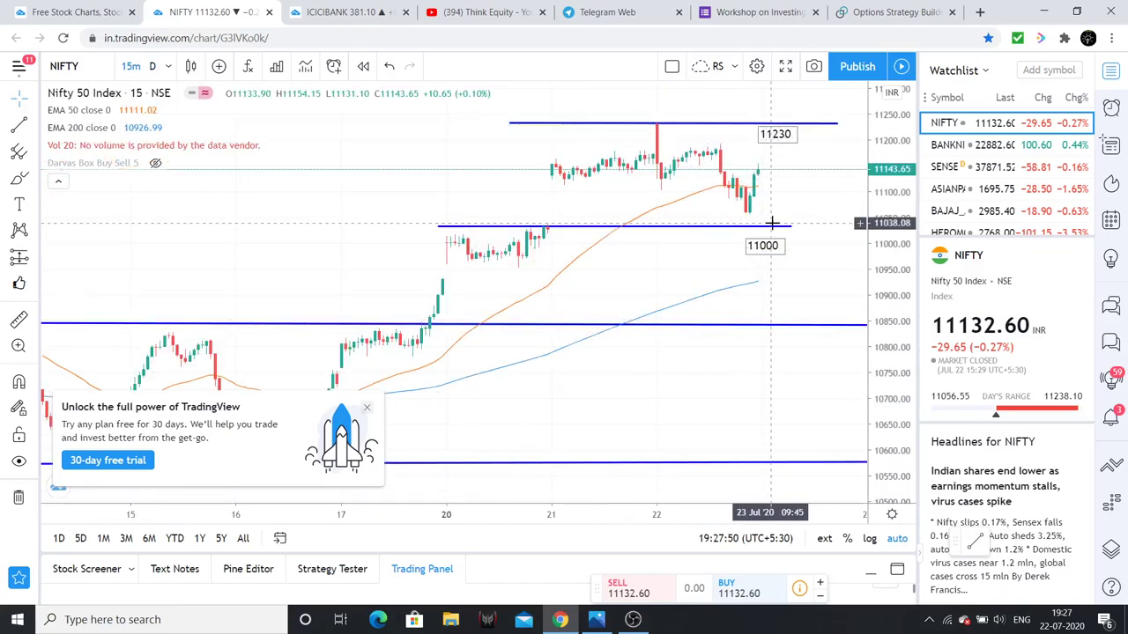
Look at the title image in Photos and the NIFTY strategy's payoff figures in Opstra
click(561, 620)
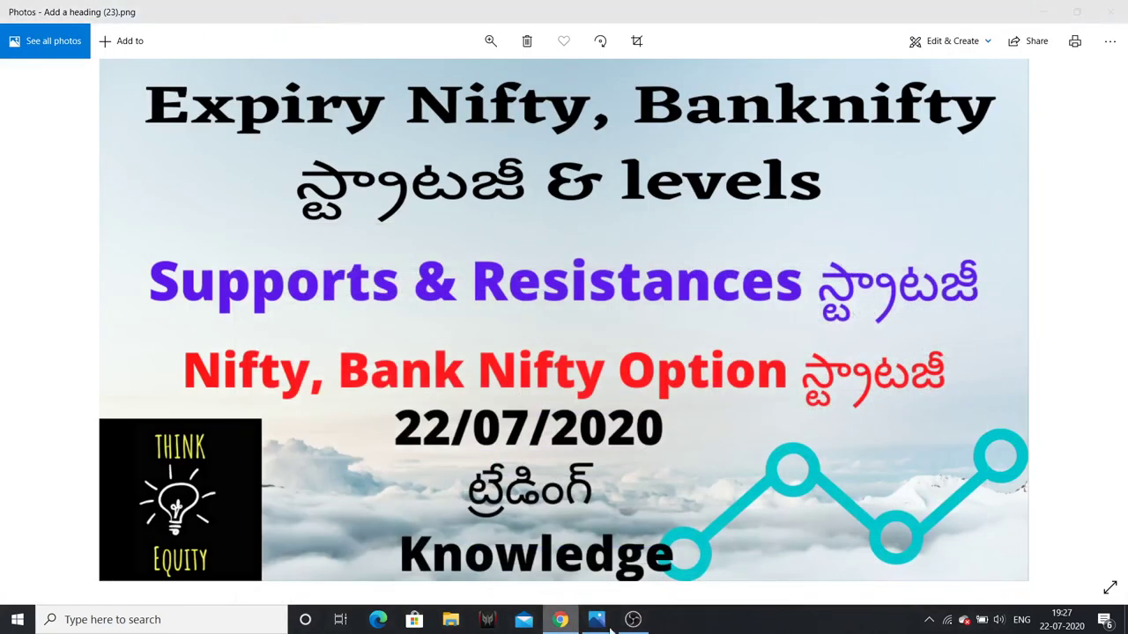
click(560, 620)
click(873, 8)
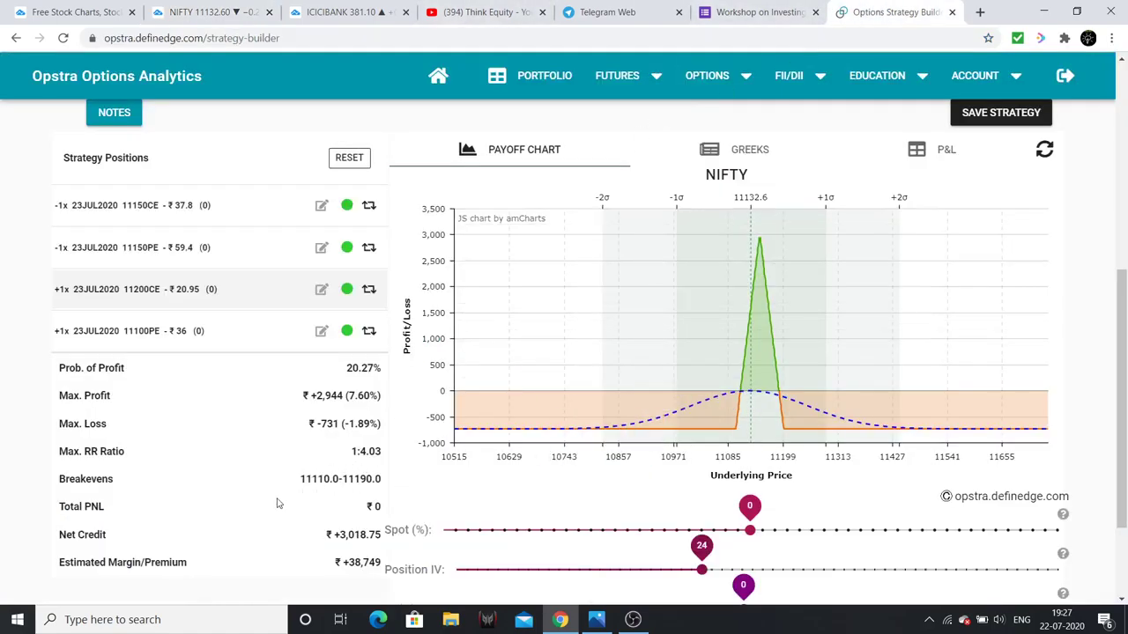
click(560, 620)
click(560, 620)
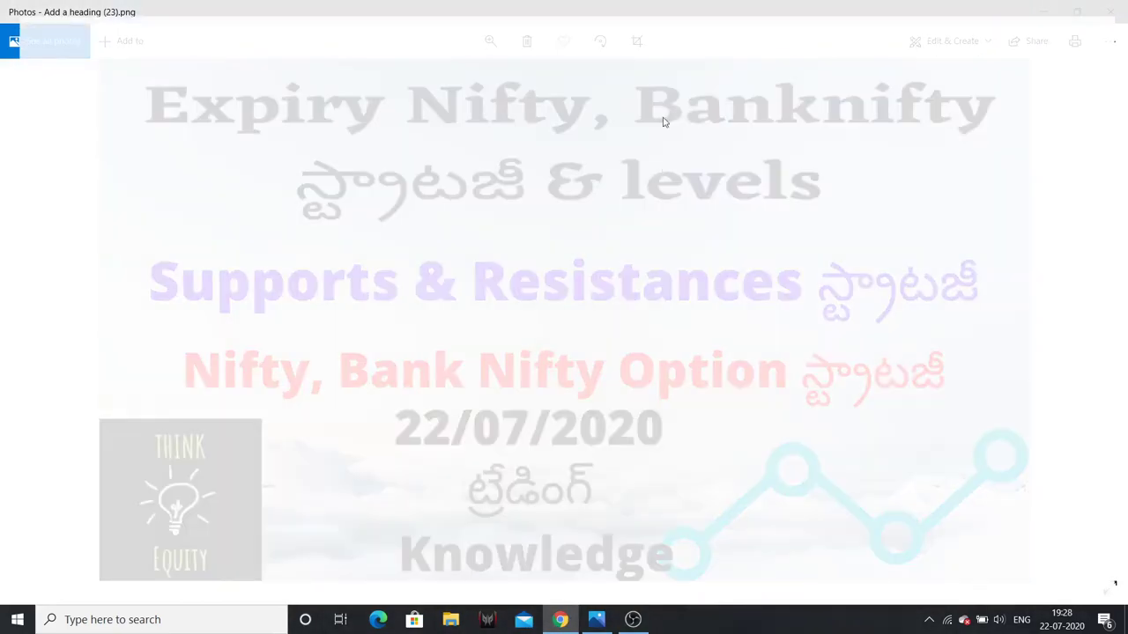
Compare the 11230 and 11000 levels on the NIFTY chart with the strategy positions and payoff chart in Opstra
click(245, 12)
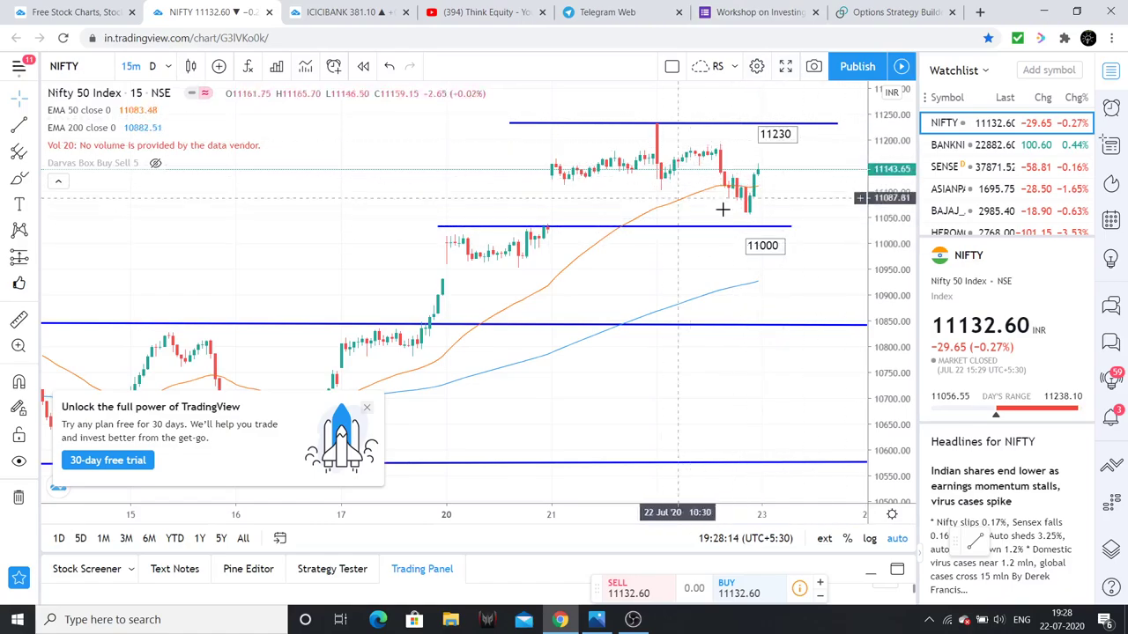
click(882, 12)
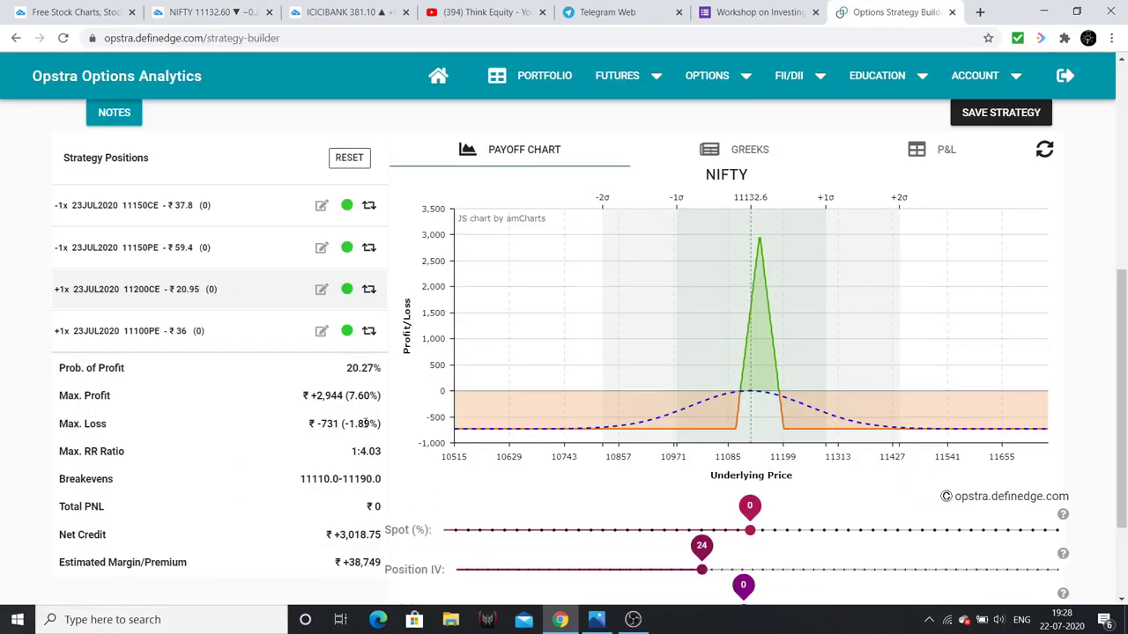
scroll(311, 370, down, 1)
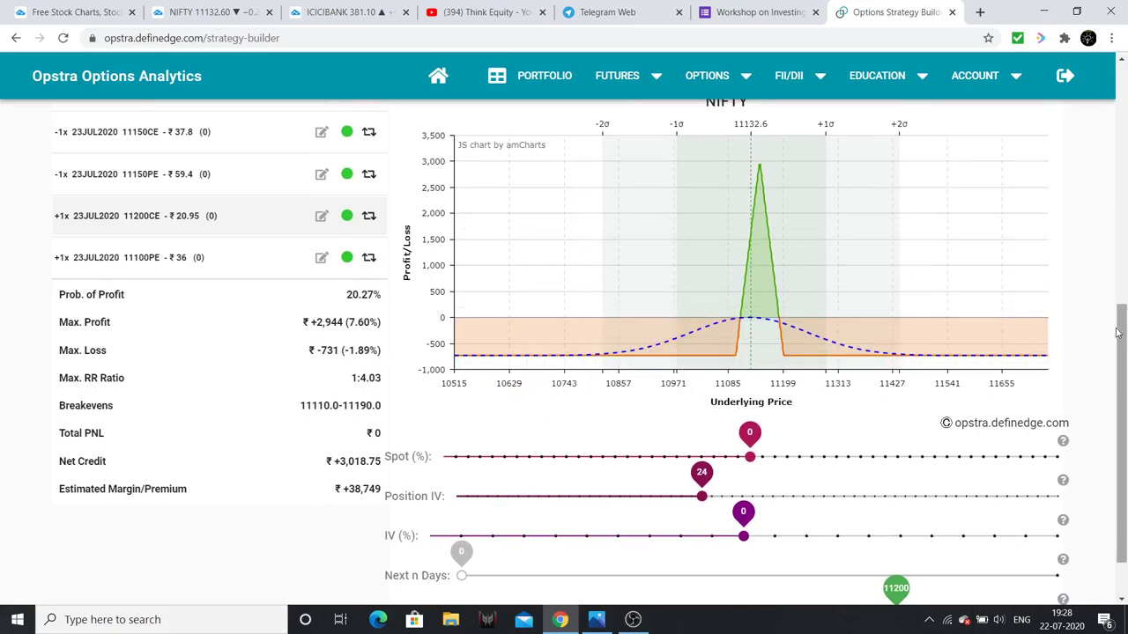
scroll(938, 446, up, 4)
scroll(457, 442, down, 2)
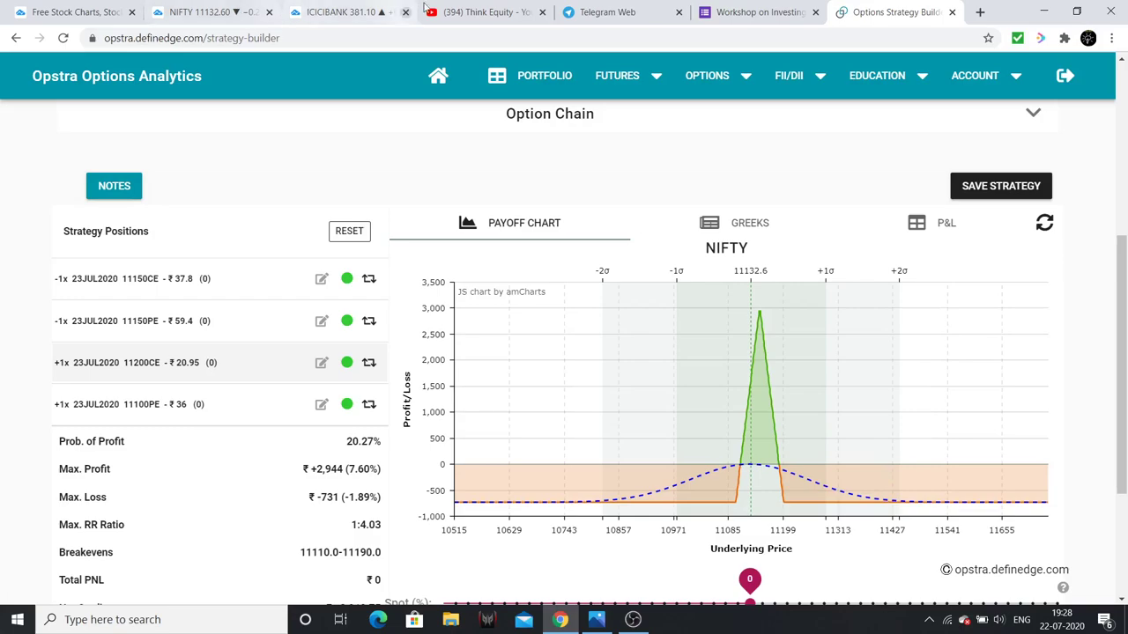
Show the ICICI Bank chart in TradingView and close the advertisement covering its lower part
click(353, 11)
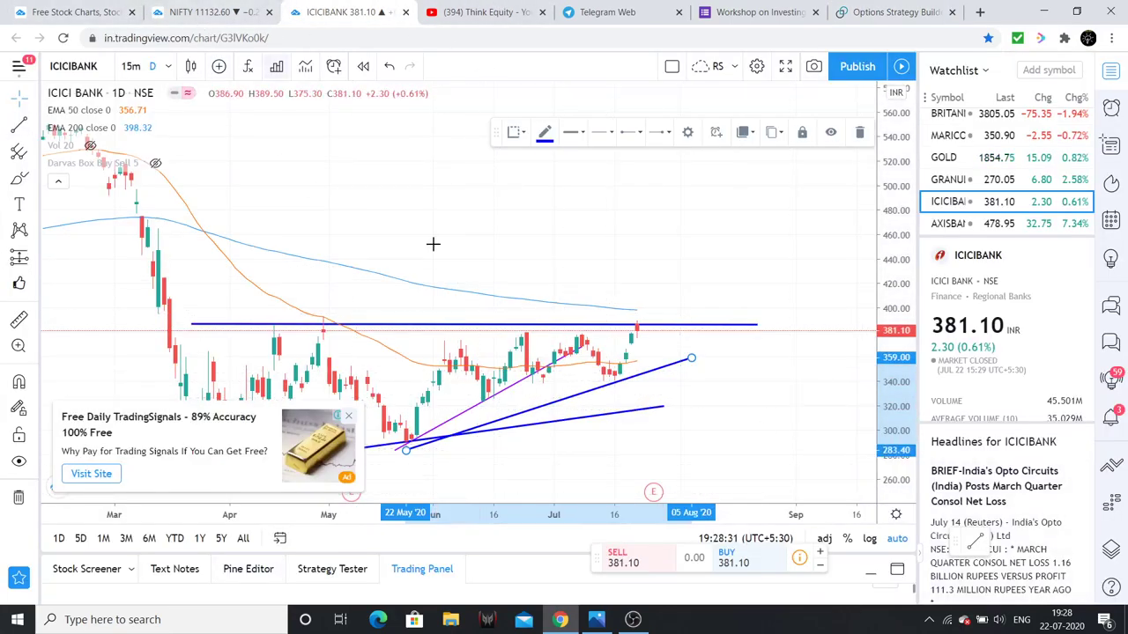
click(348, 416)
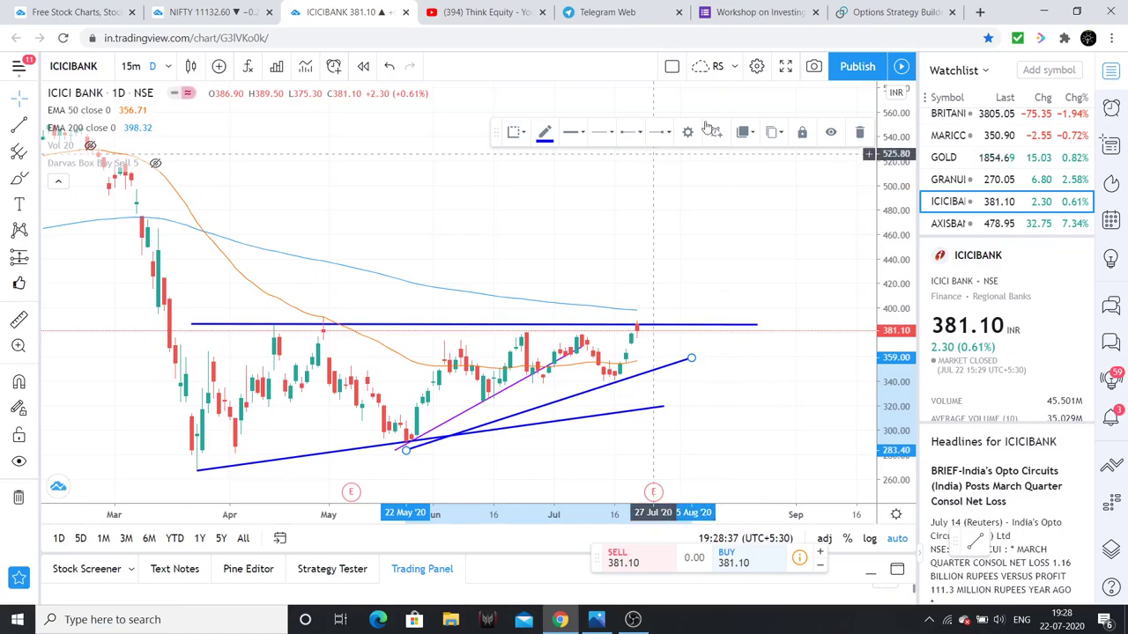
Review the workshop registration form's session details and disclaimer, and show the Think Equity channel's videos on YouTube
key(ctrl+6)
scroll(730, 312, up, 3)
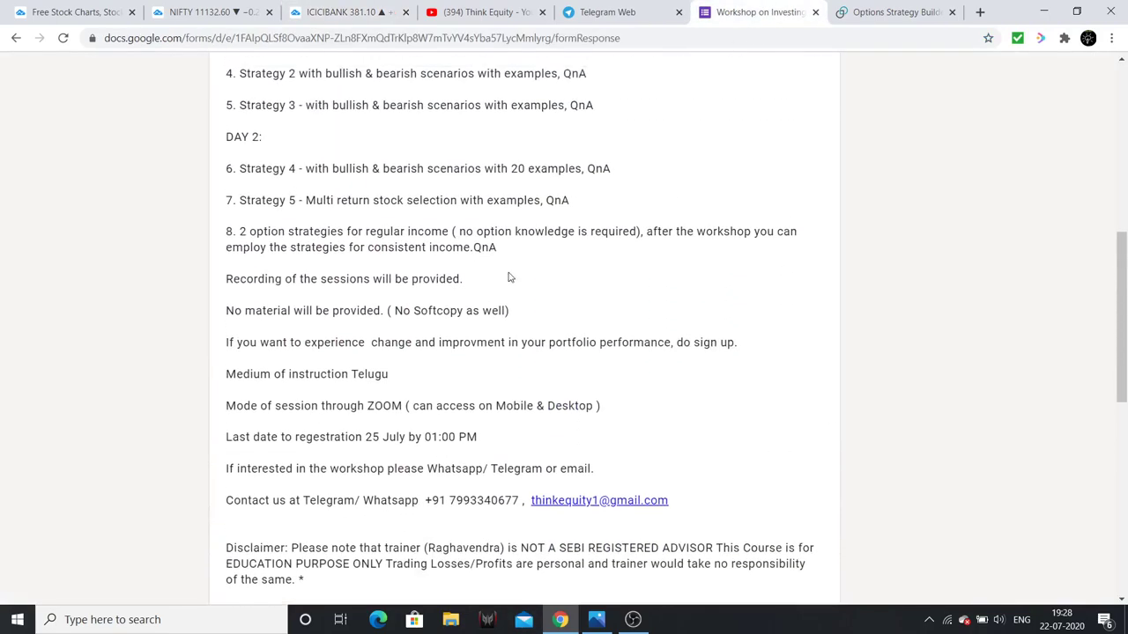
scroll(576, 297, down, 2)
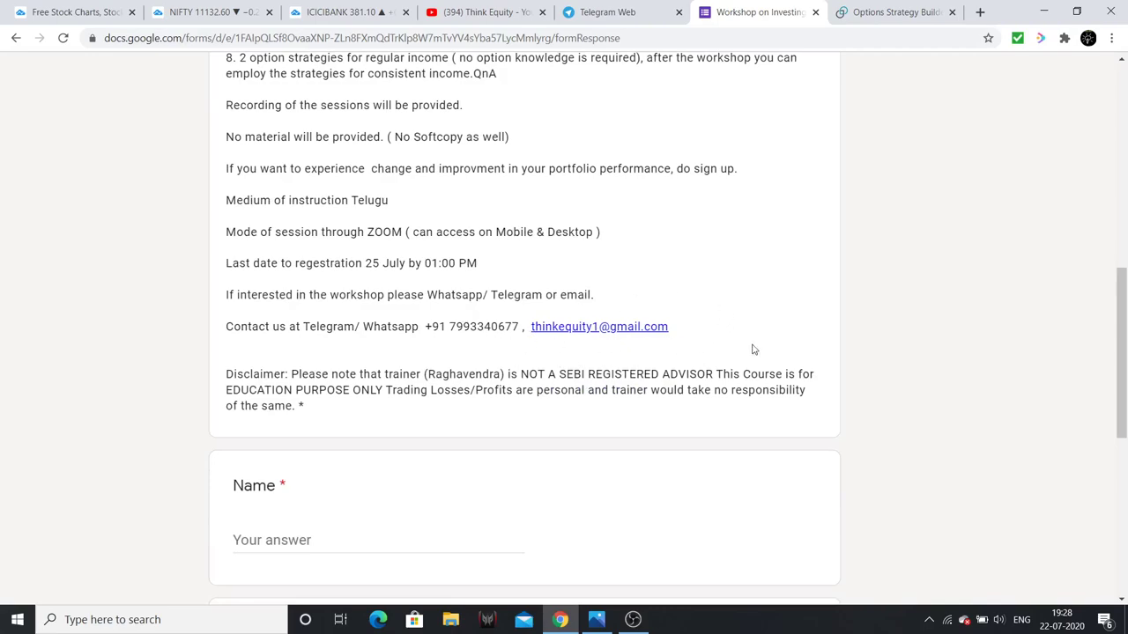
click(450, 13)
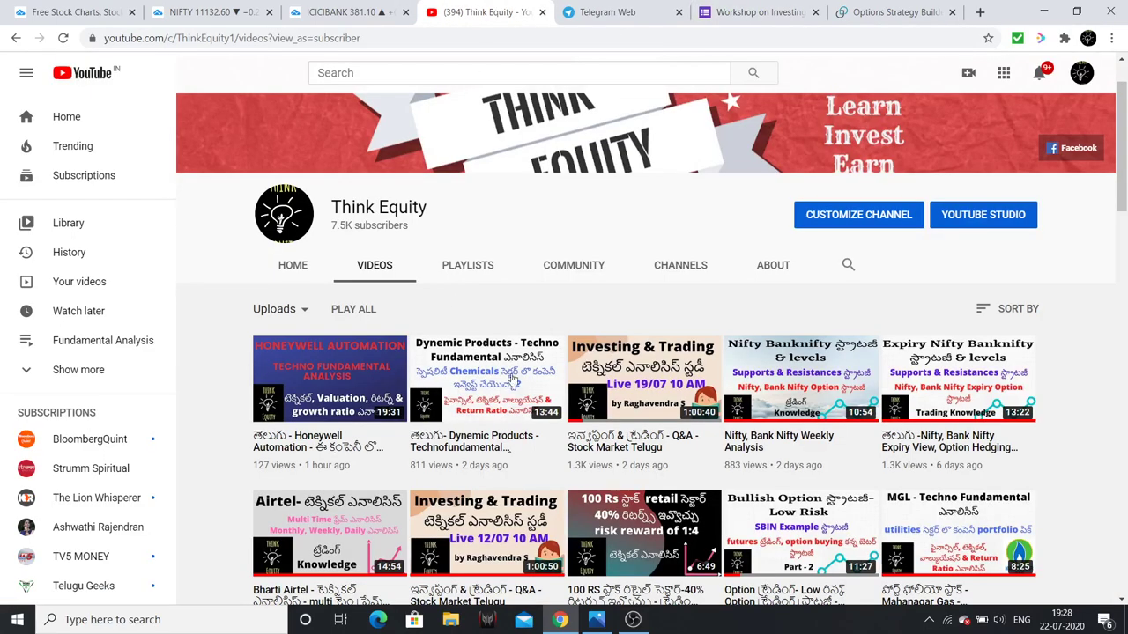